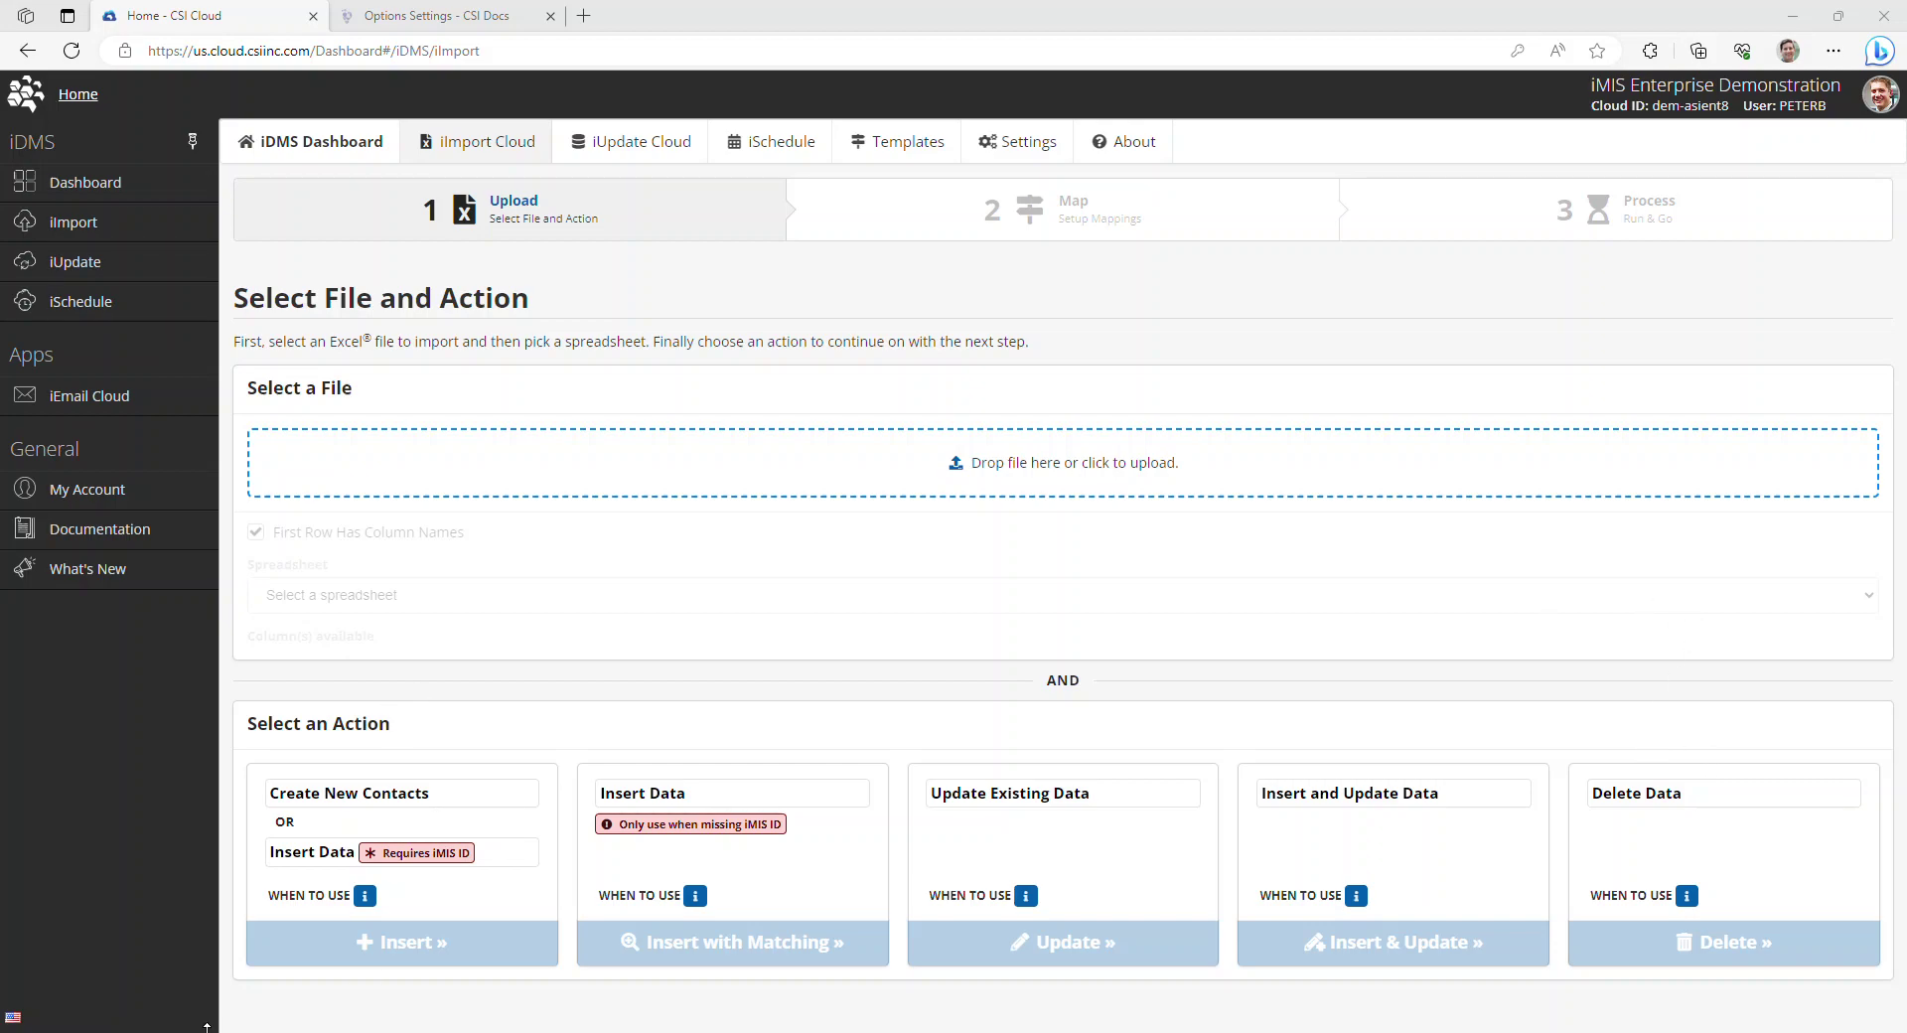
Switch to the Donations workbook in Excel and examine the Donors column headings and the "Following are New Members" row on Sheet1.
{"action": "key", "text": "alt+Tab"}
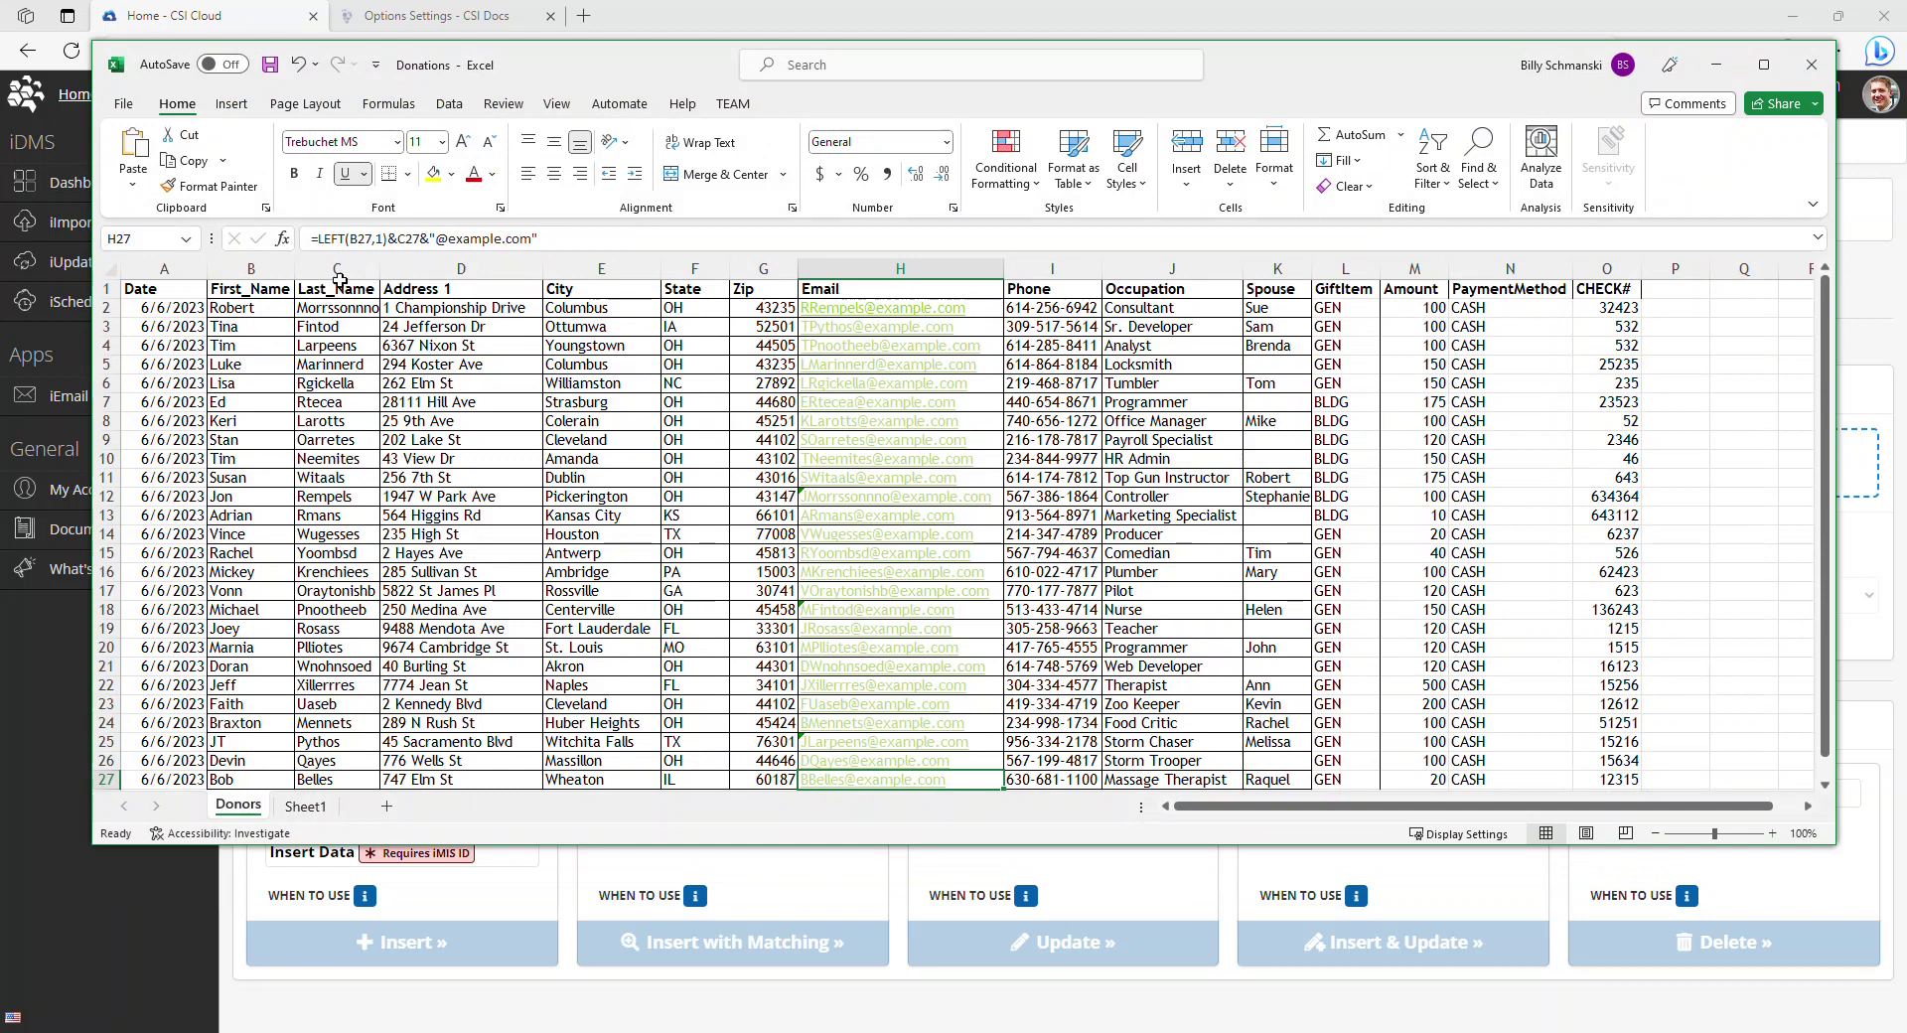
{"action": "left_click", "coordinate": [108, 288]}
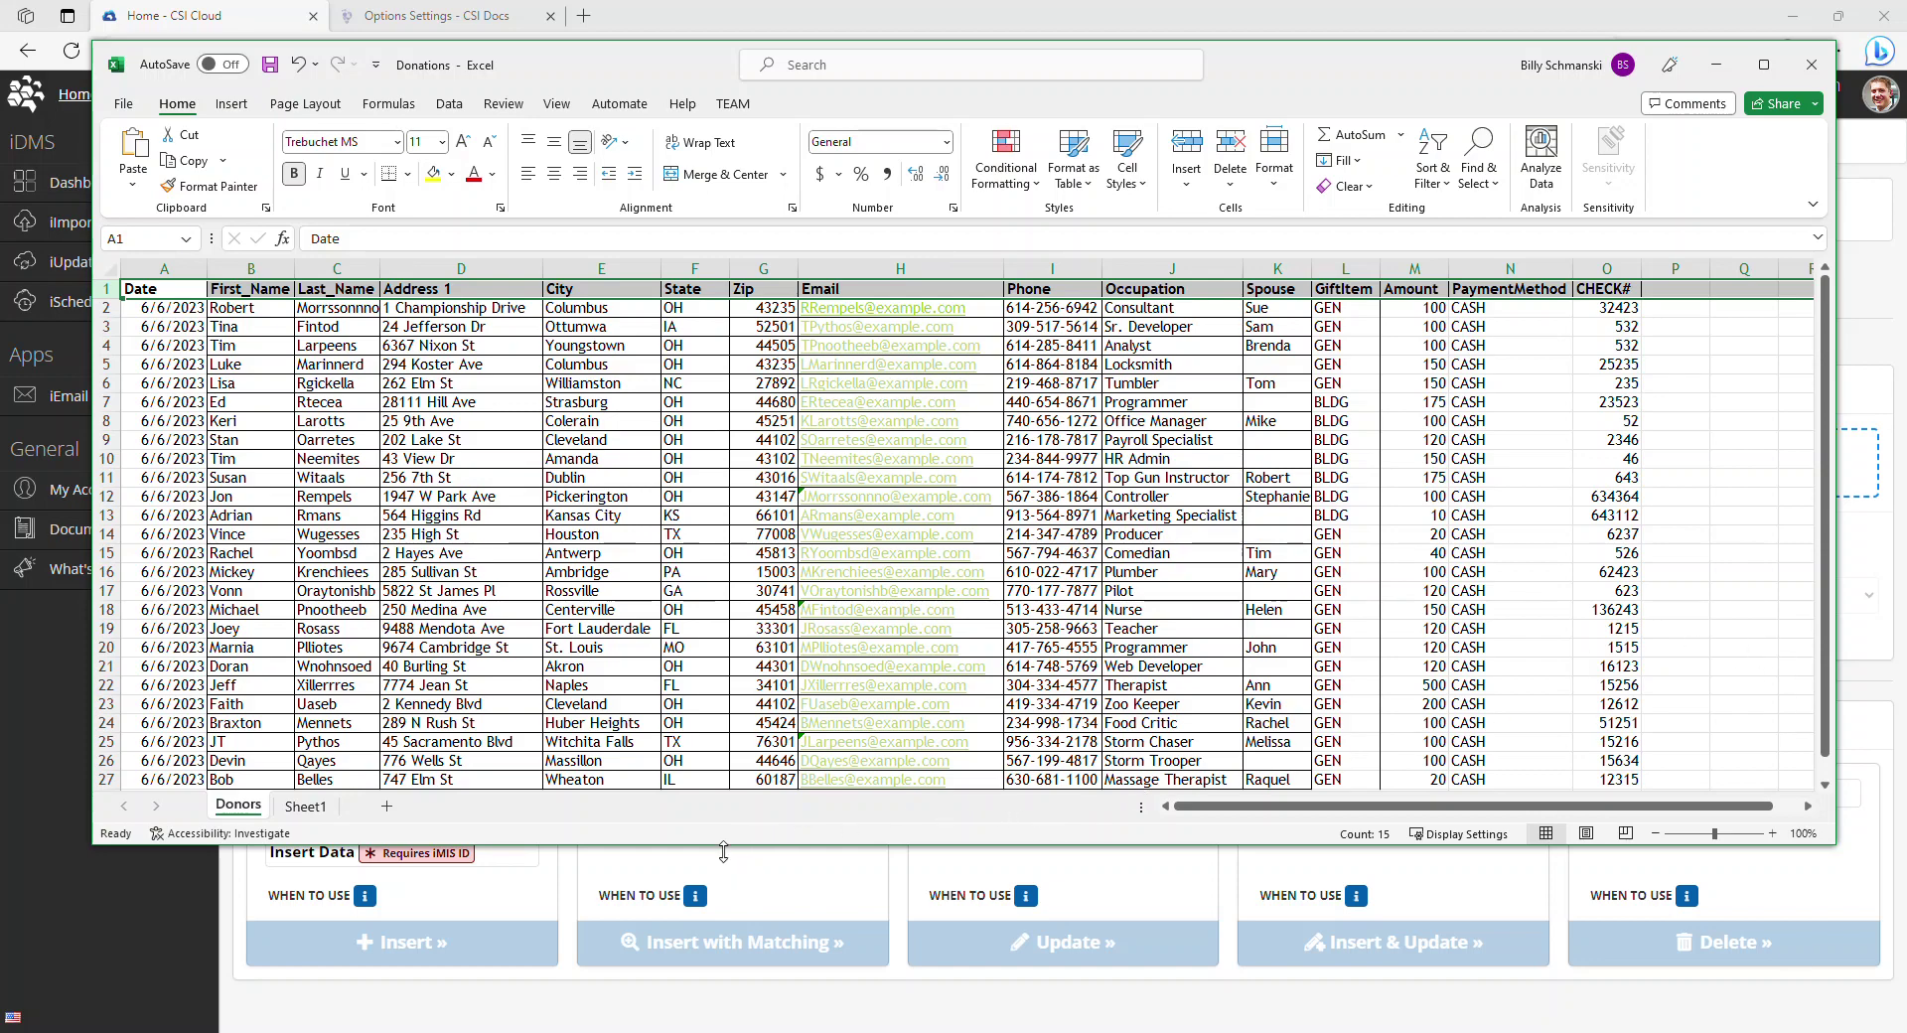
{"action": "left_click", "coordinate": [1764, 64]}
{"action": "left_click", "coordinate": [213, 994]}
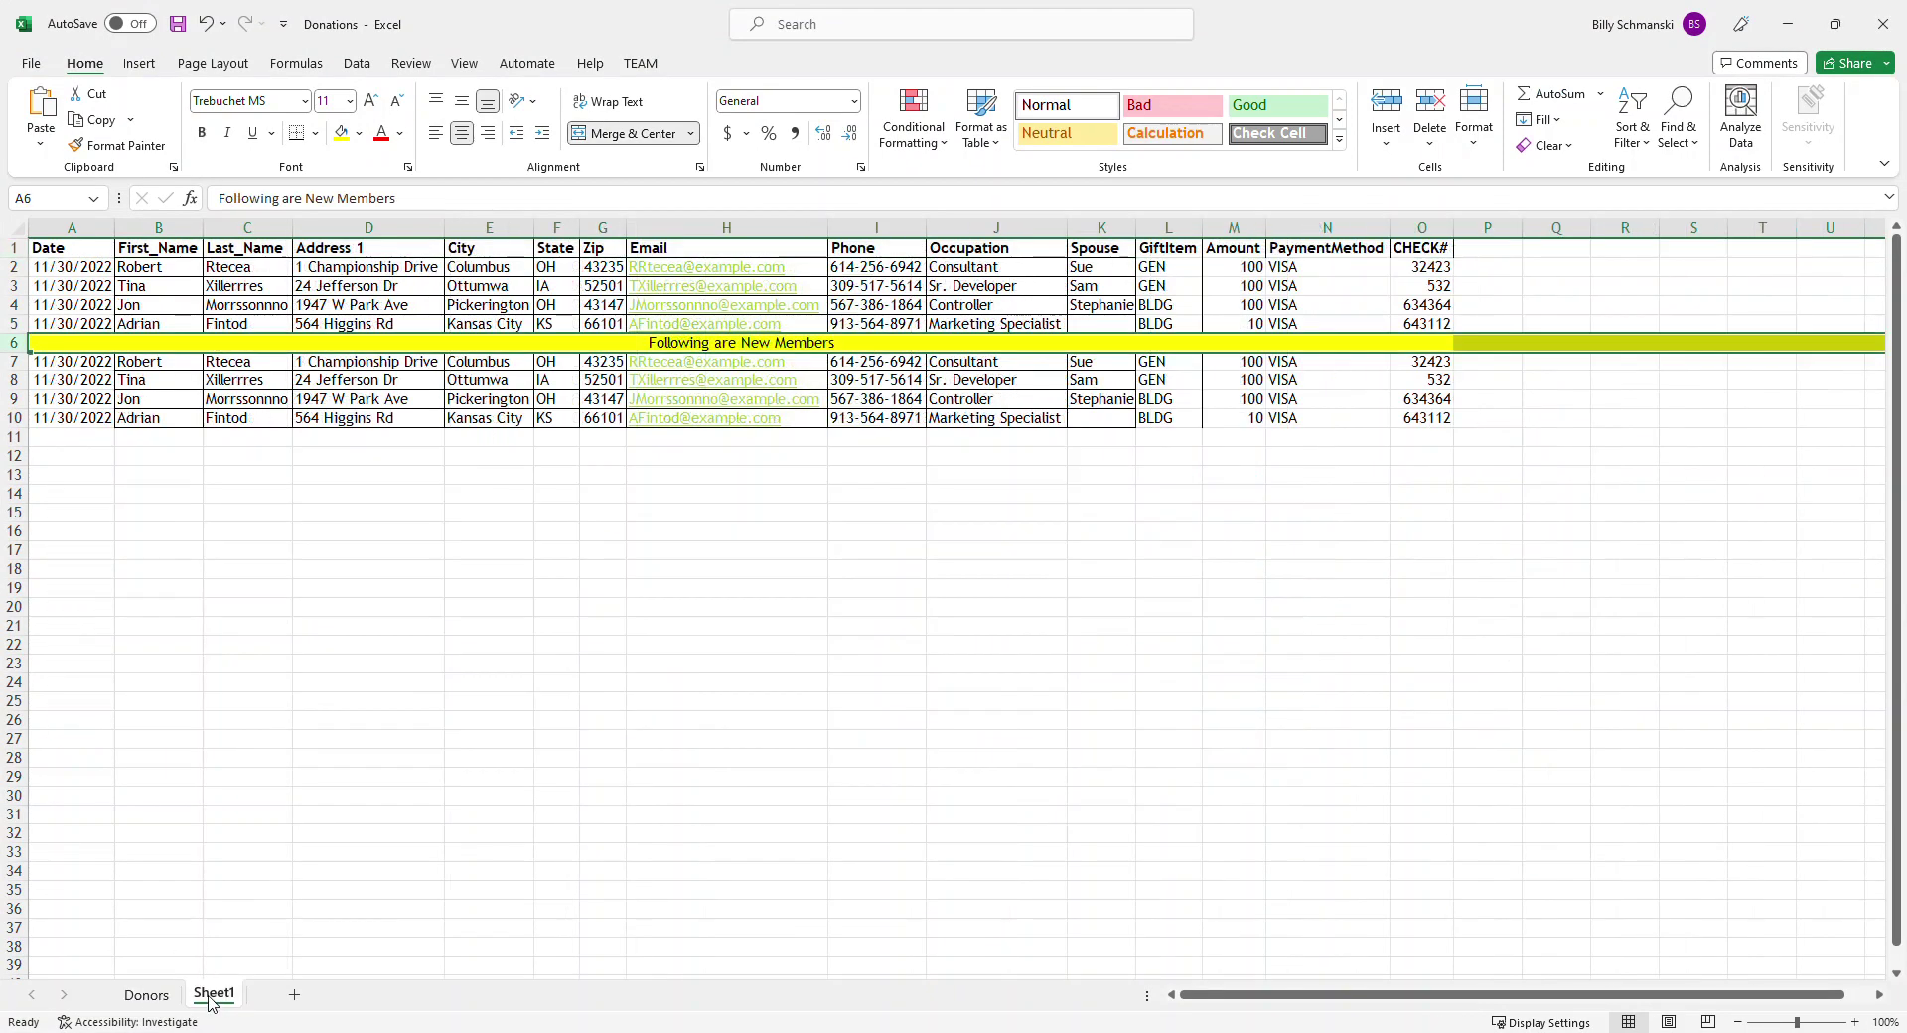
{"action": "left_click", "coordinate": [377, 670]}
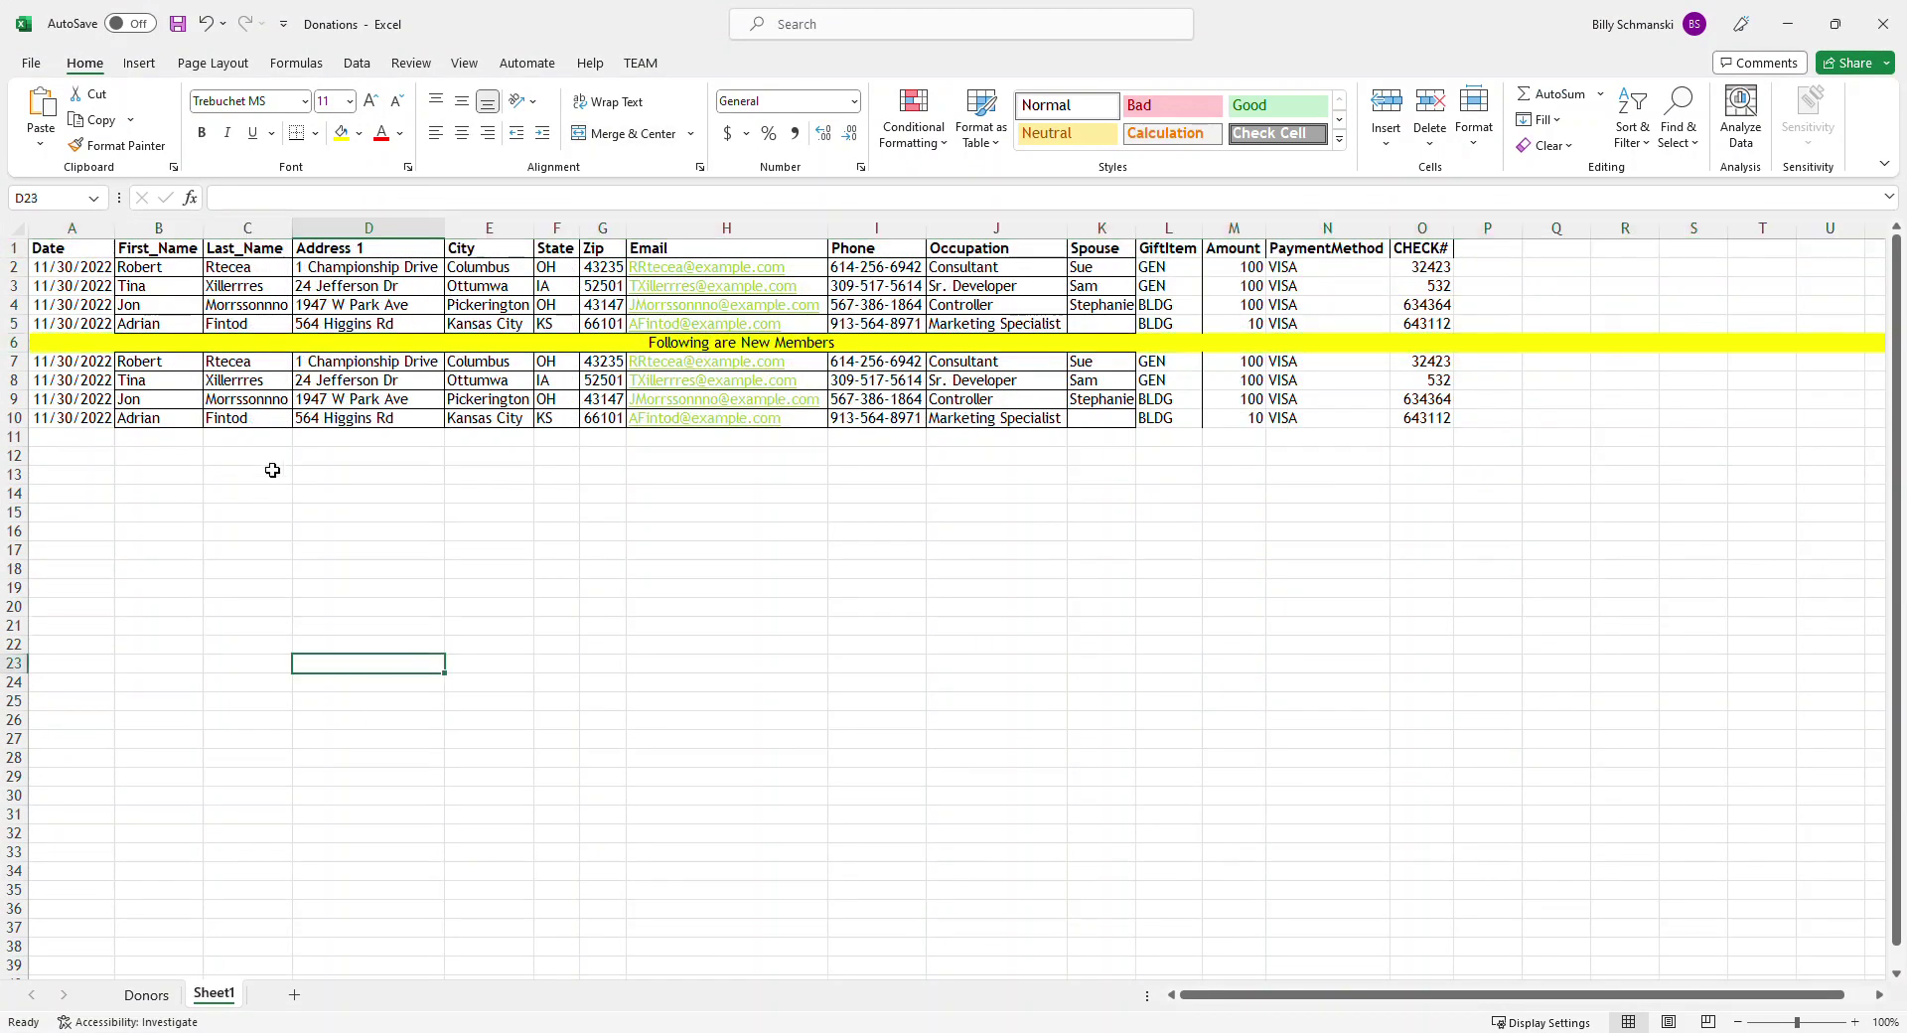
{"action": "left_click", "coordinate": [15, 342]}
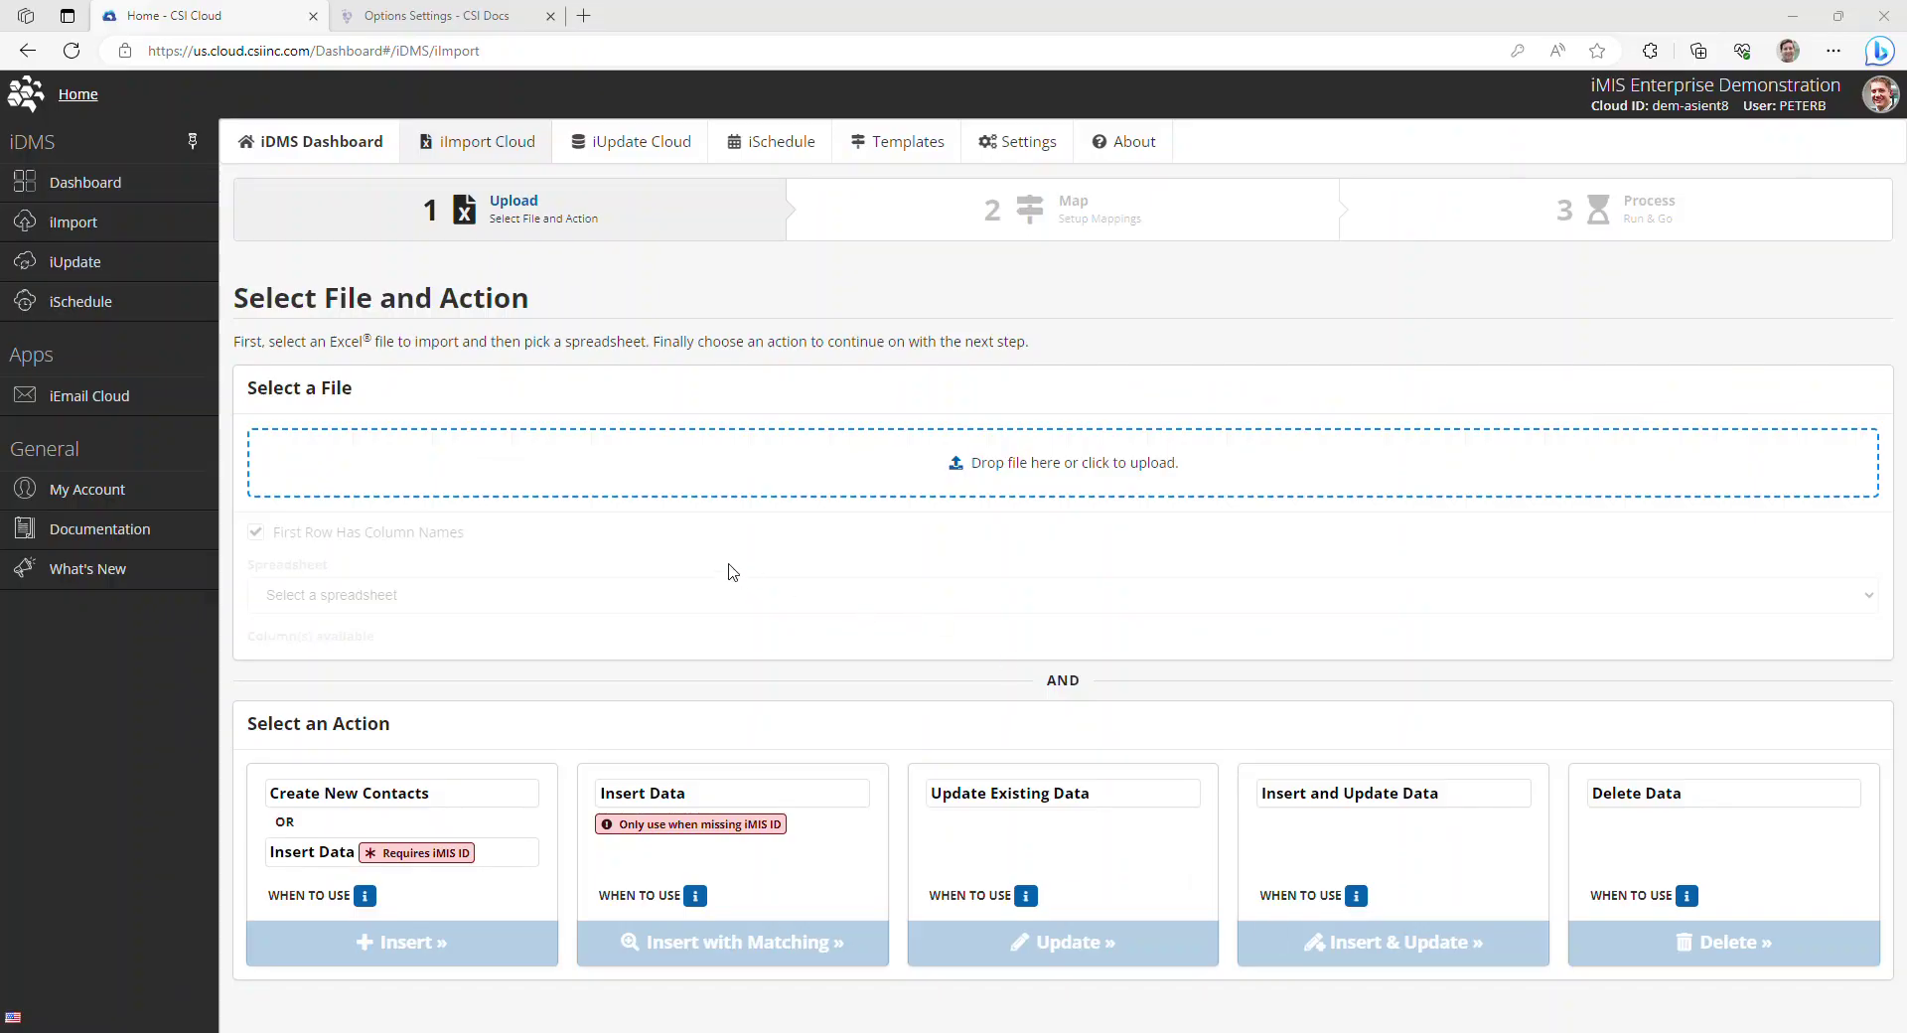
In the iDMS import page in the browser, upload the Donations workbook and choose its Donors spreadsheet.
{"action": "left_click", "coordinate": [1115, 478]}
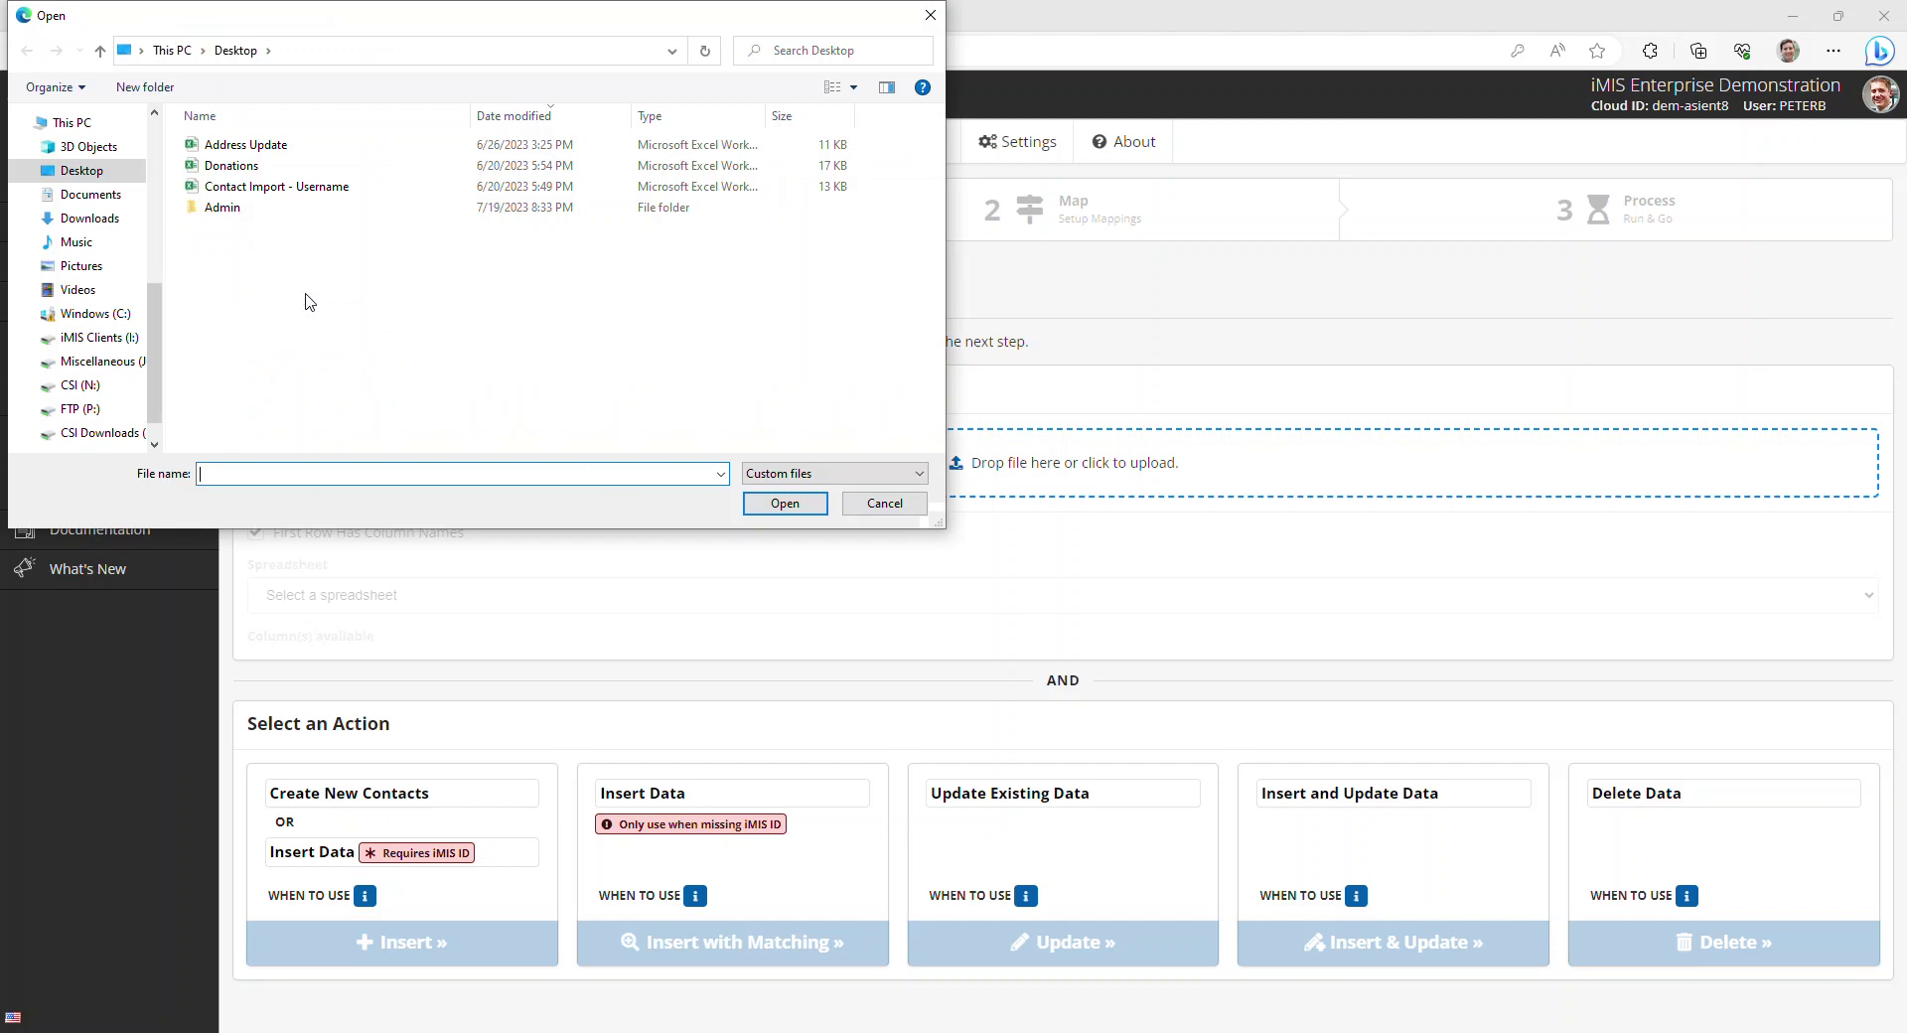
{"action": "double_click", "coordinate": [267, 165]}
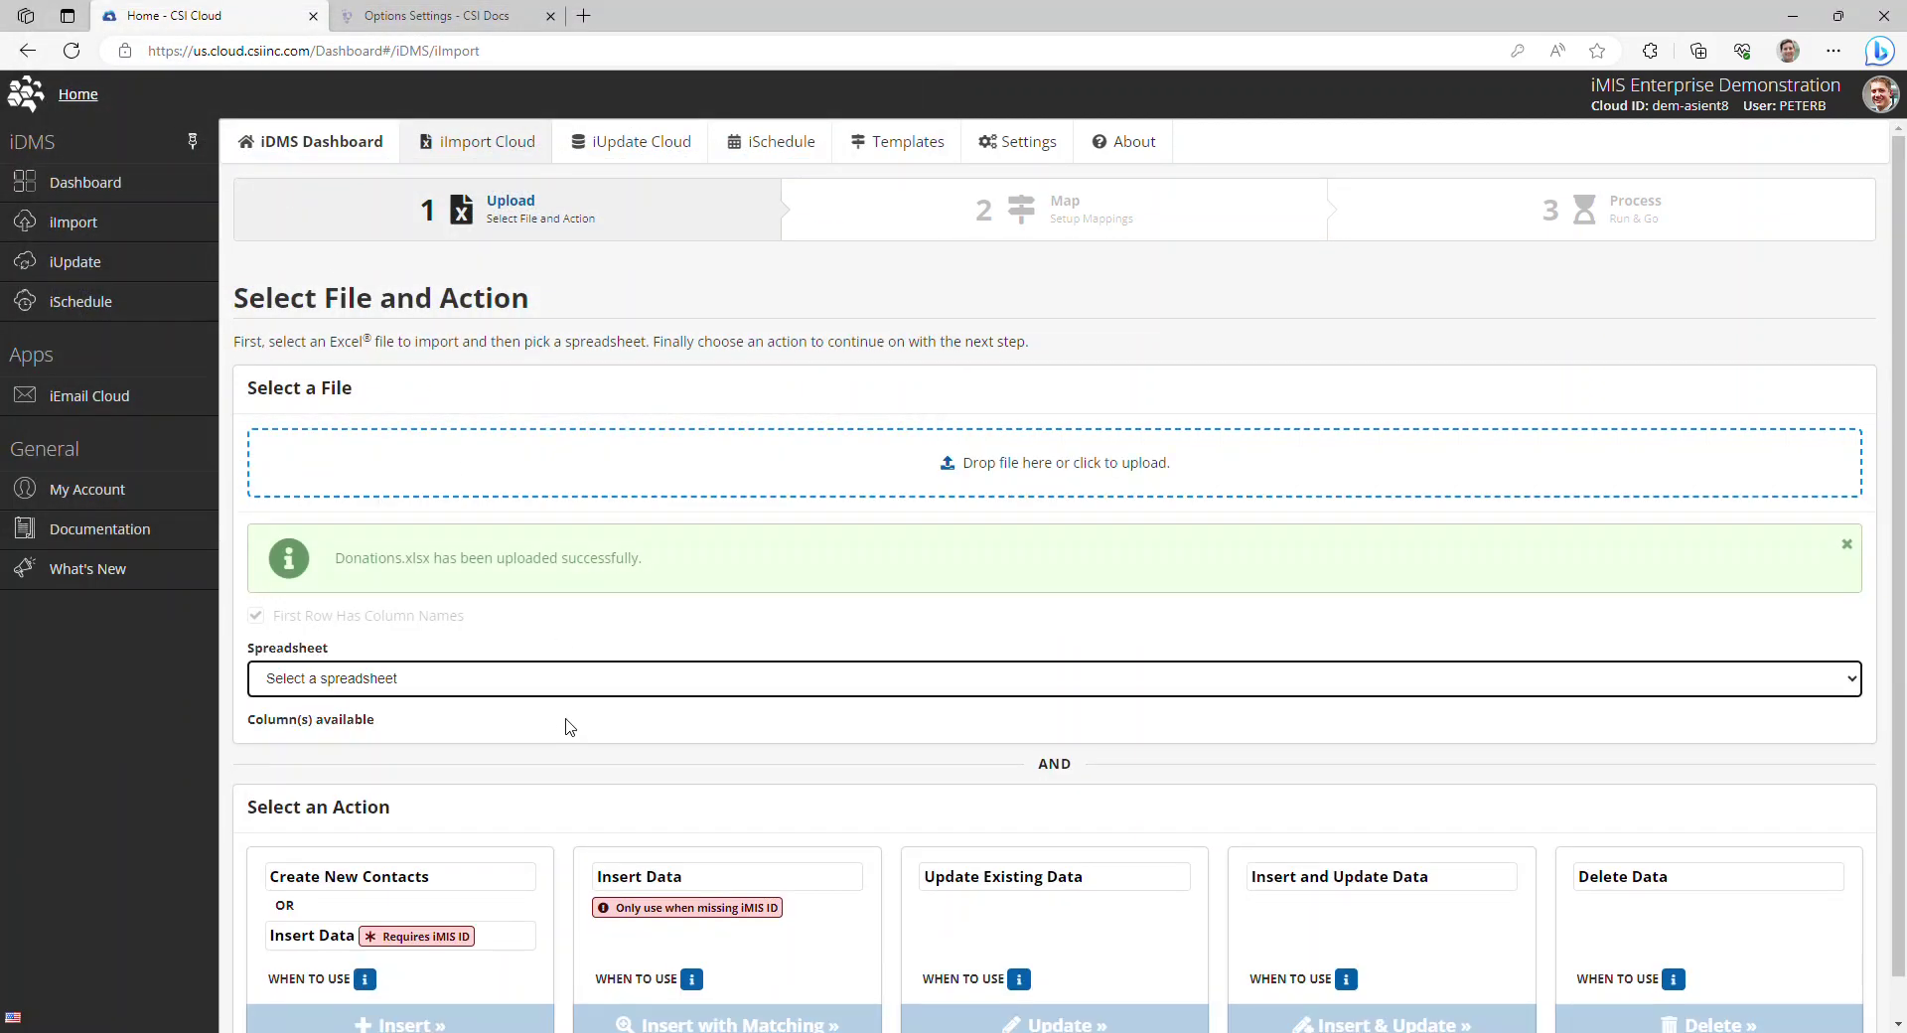
{"action": "left_click", "coordinate": [344, 676]}
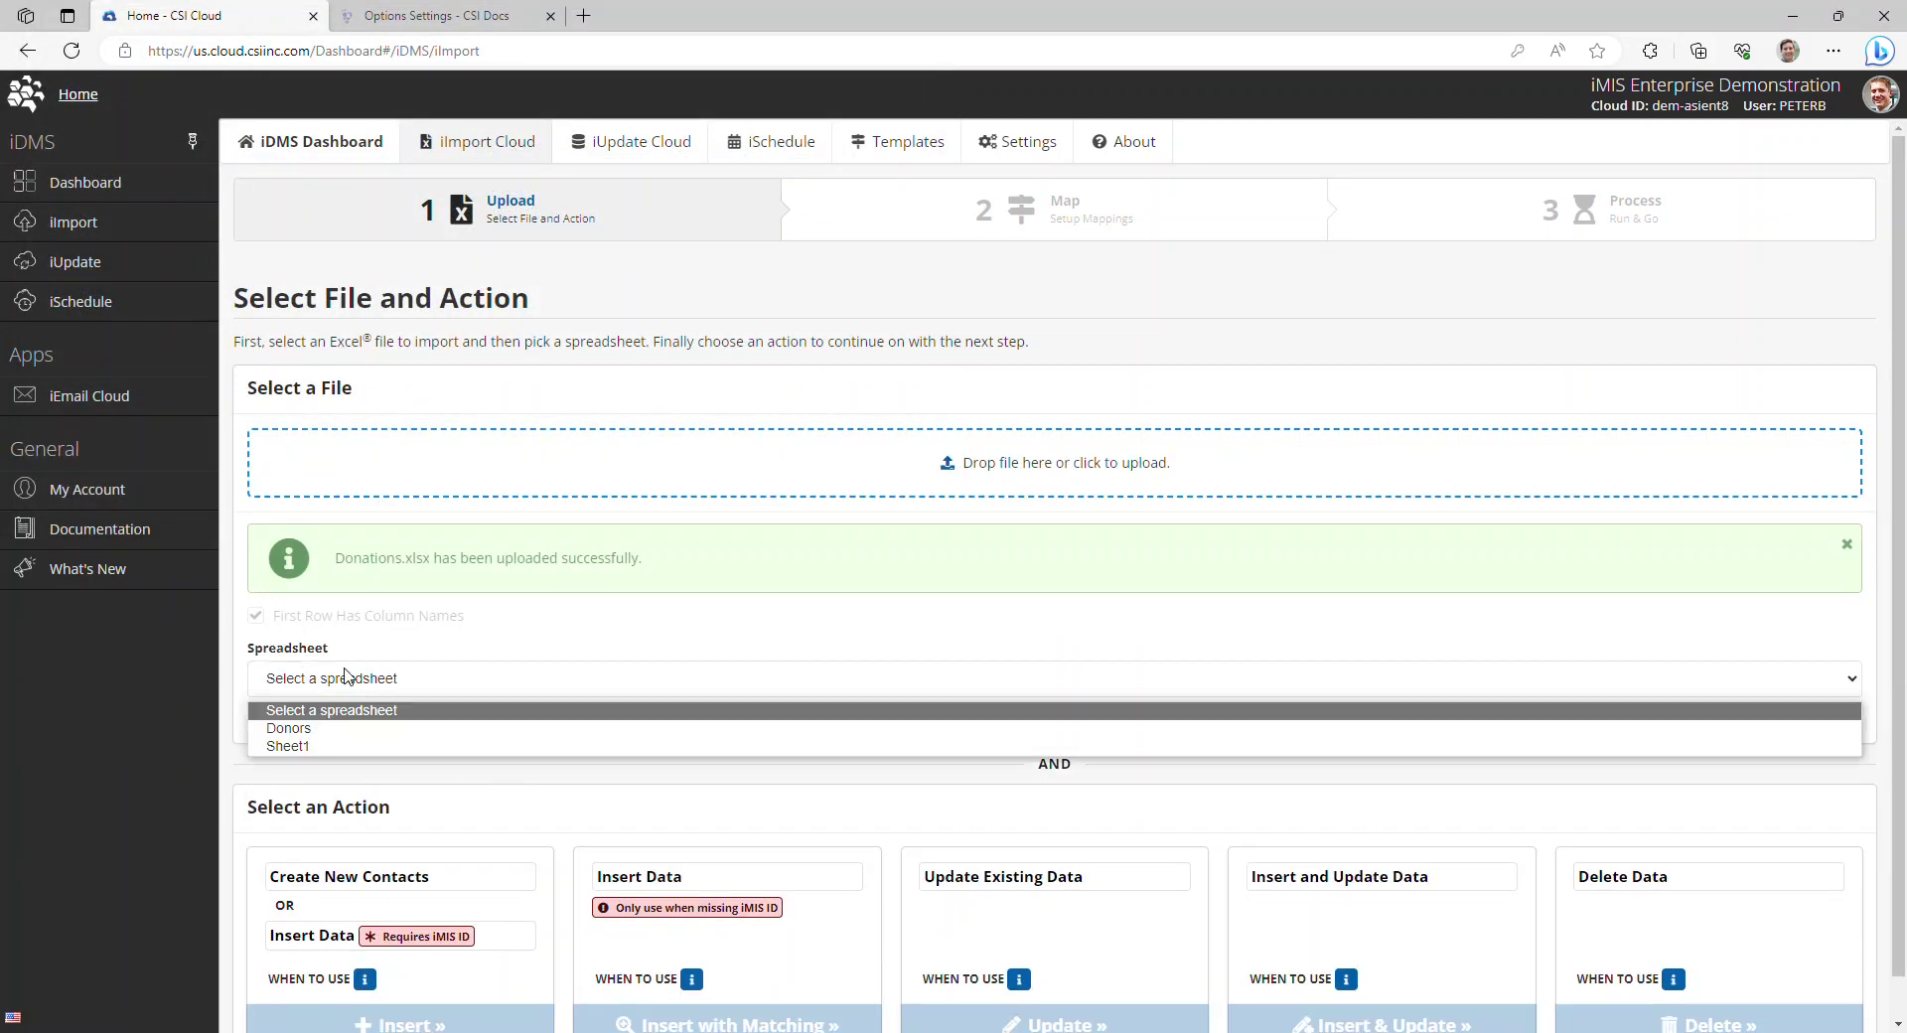
{"action": "left_click", "coordinate": [326, 732]}
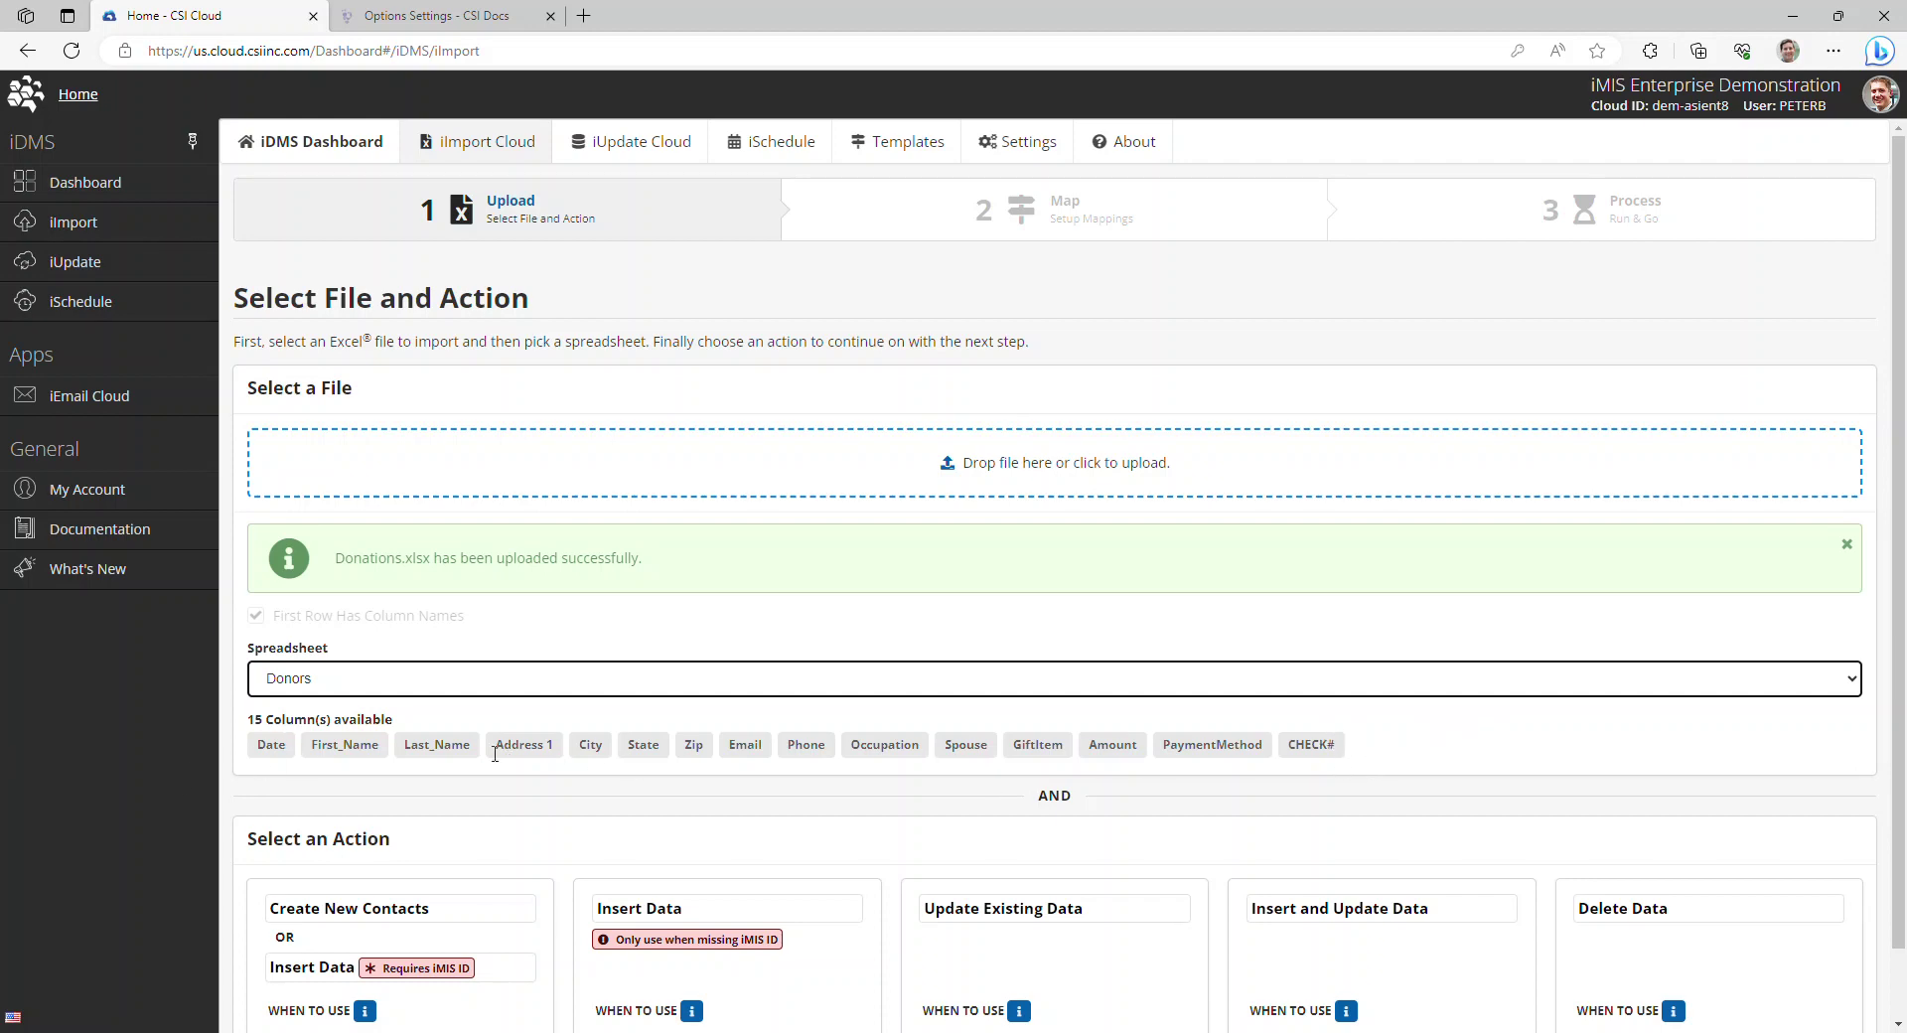
Recheck the Donors sheet in Excel, then return to the browser and choose Insert with Matching as the import action.
{"action": "scroll", "coordinate": [743, 543], "scroll_direction": "down", "scroll_amount": 1}
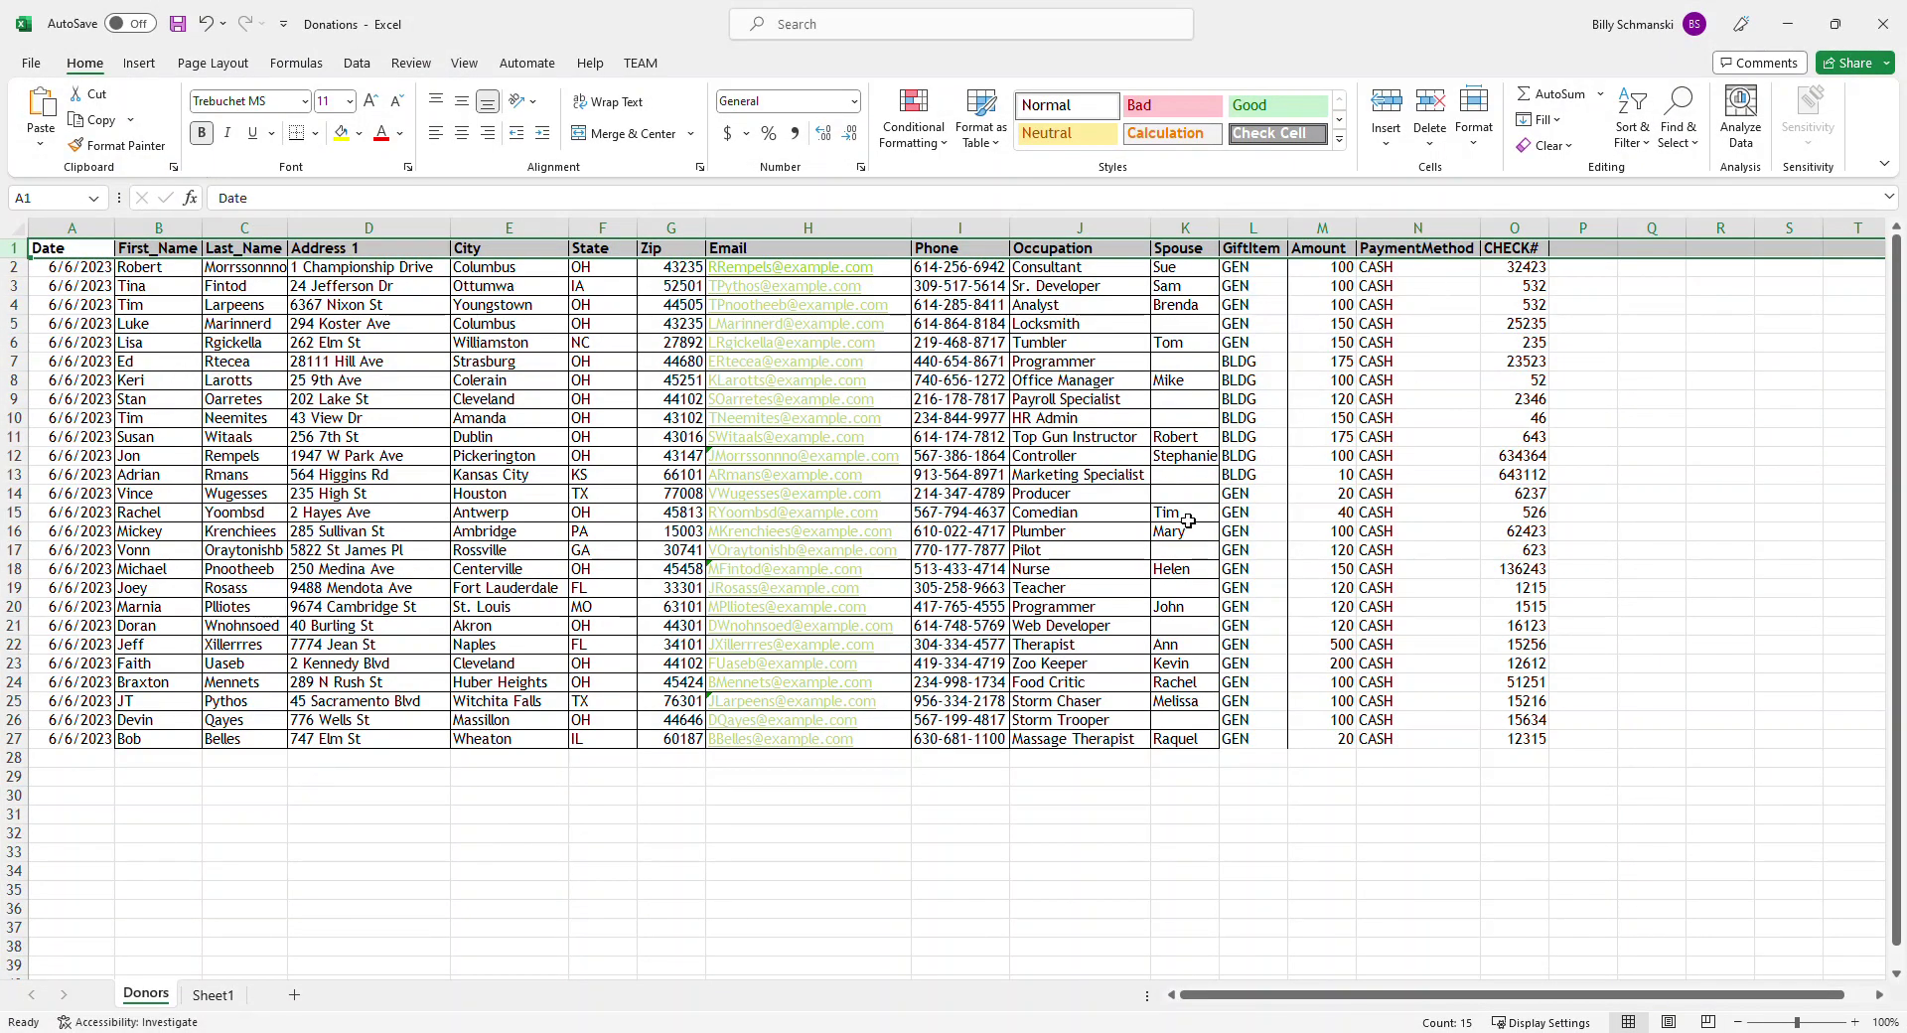
{"action": "left_click", "coordinate": [956, 891]}
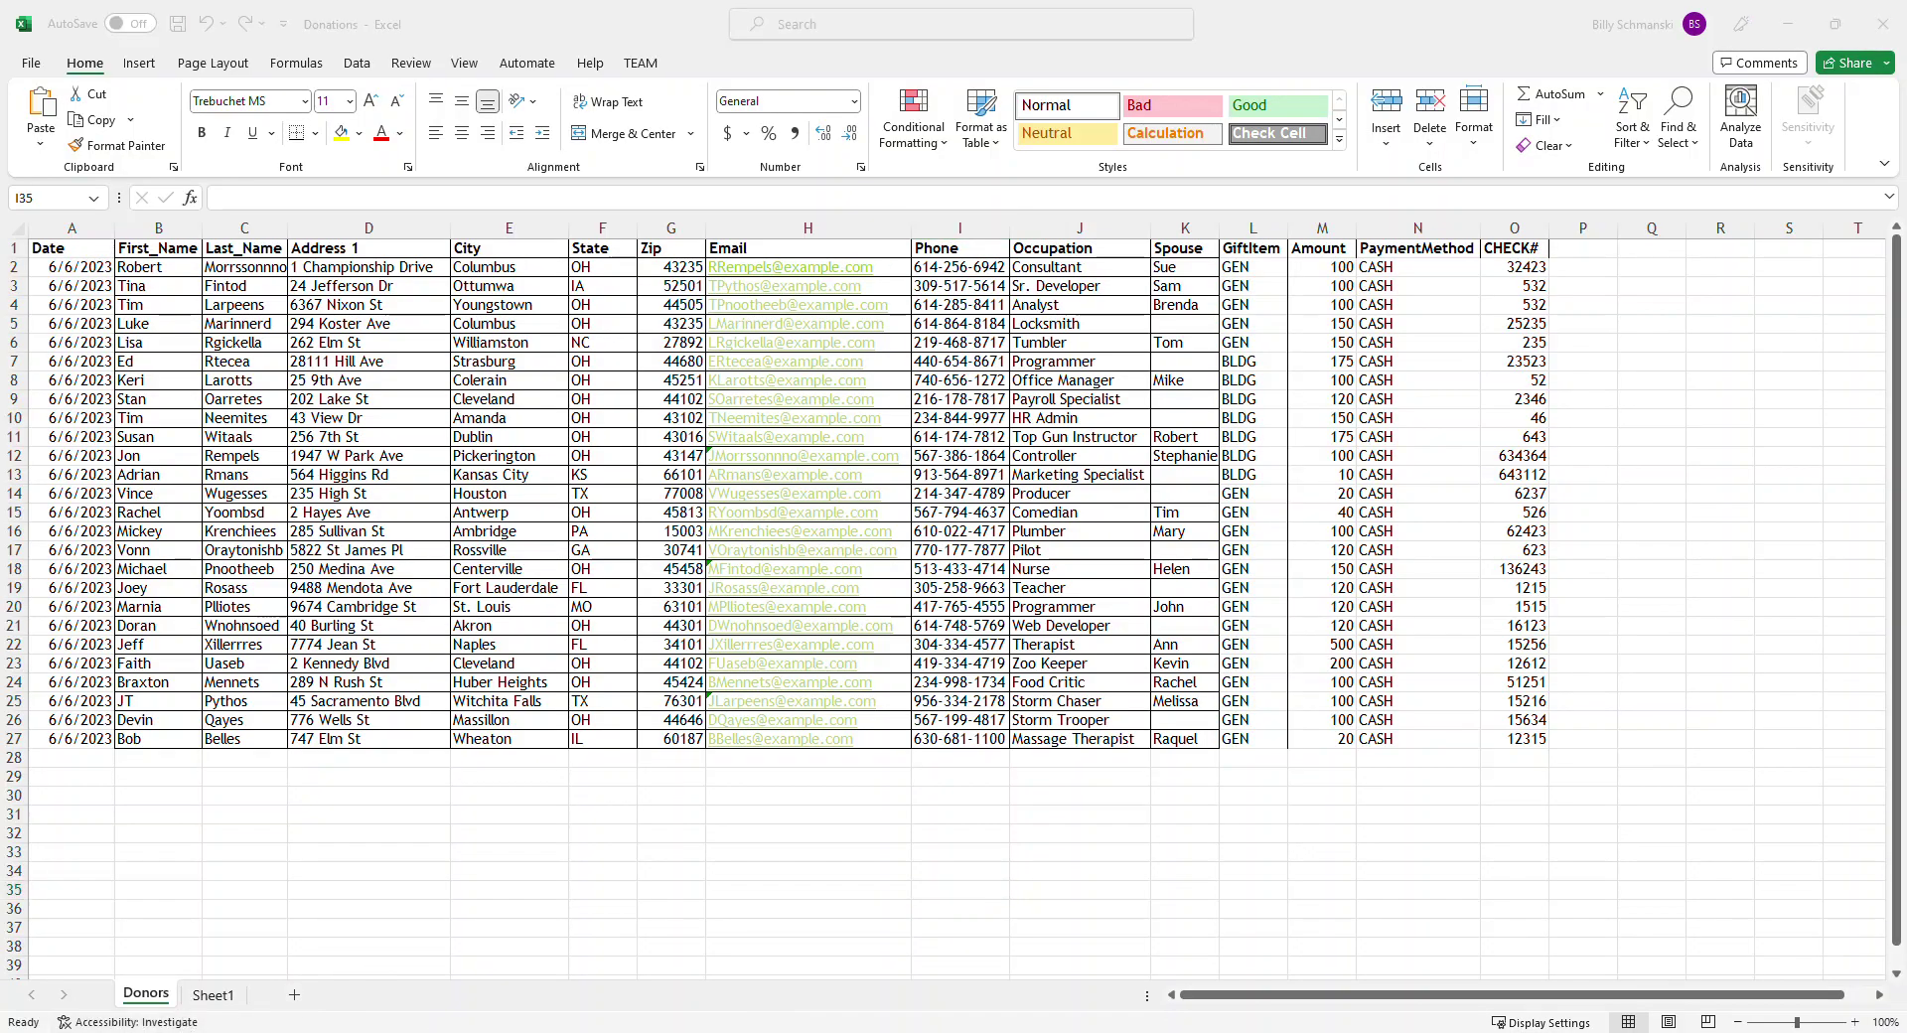
{"action": "key", "text": "alt+Tab"}
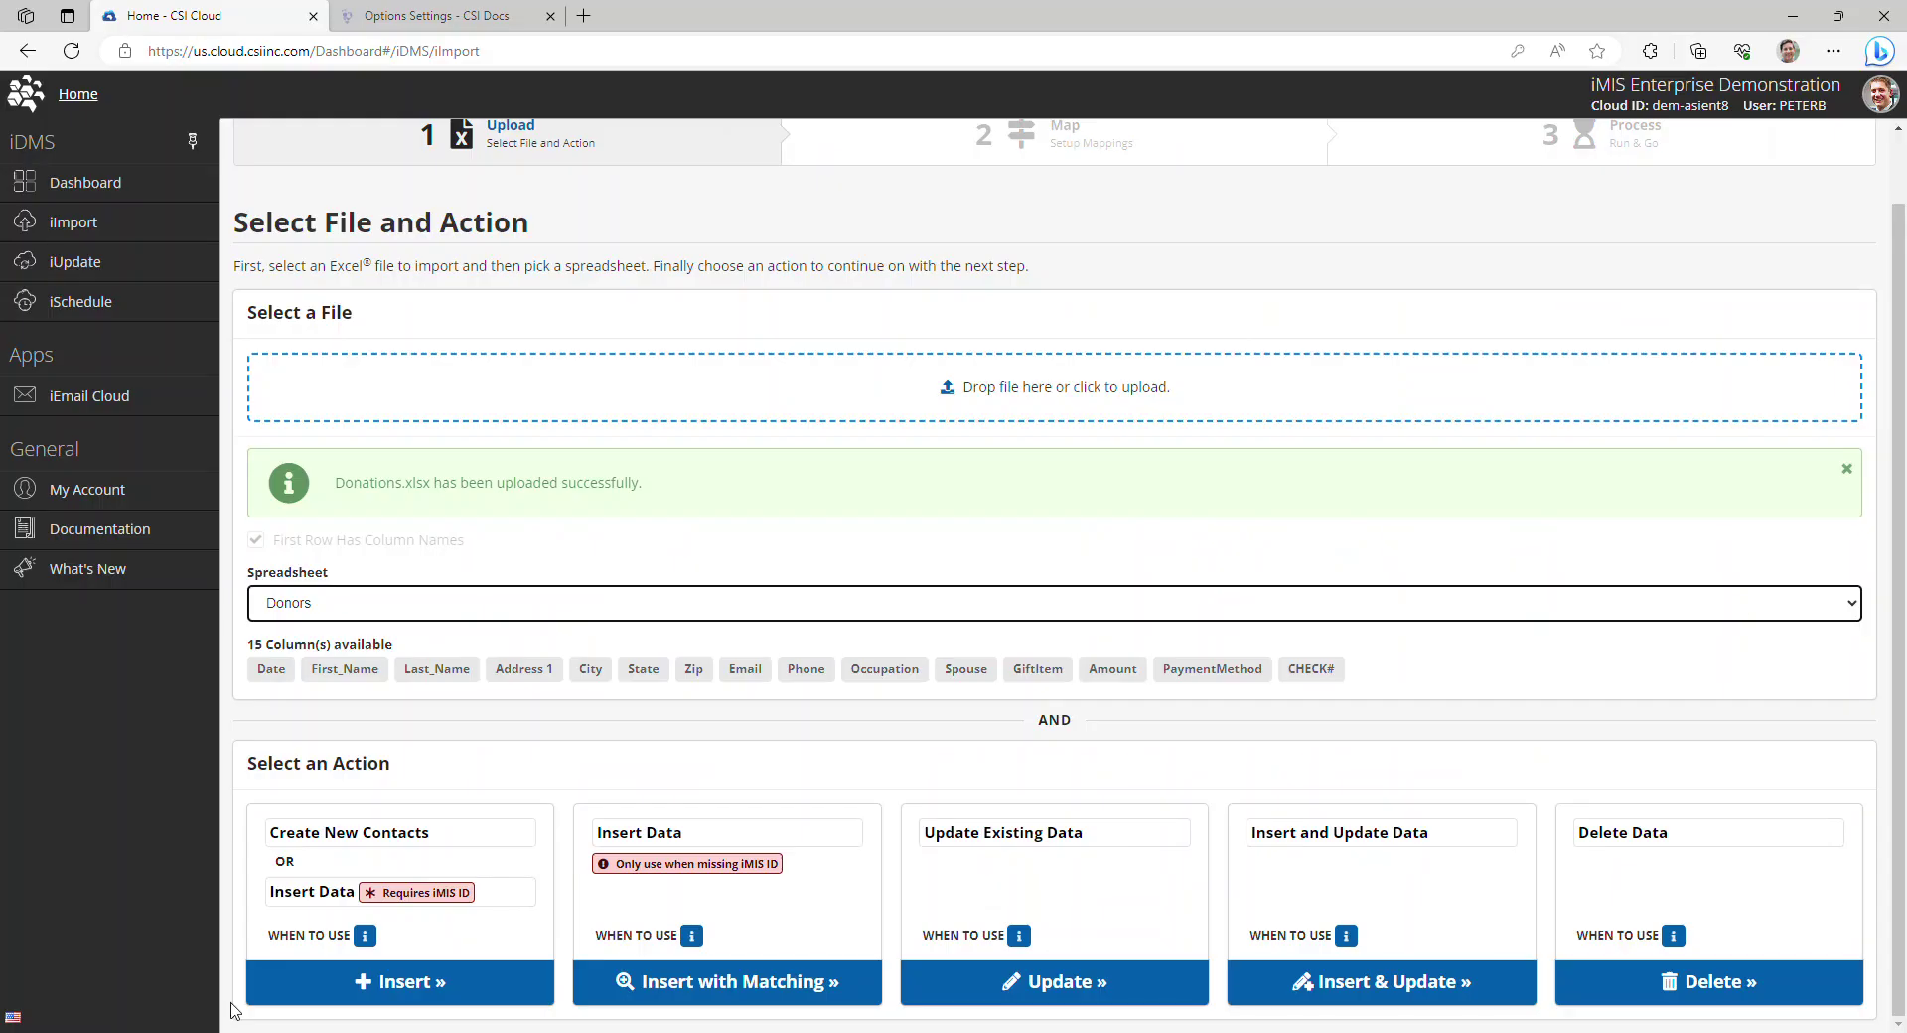
{"action": "left_click", "coordinate": [751, 987]}
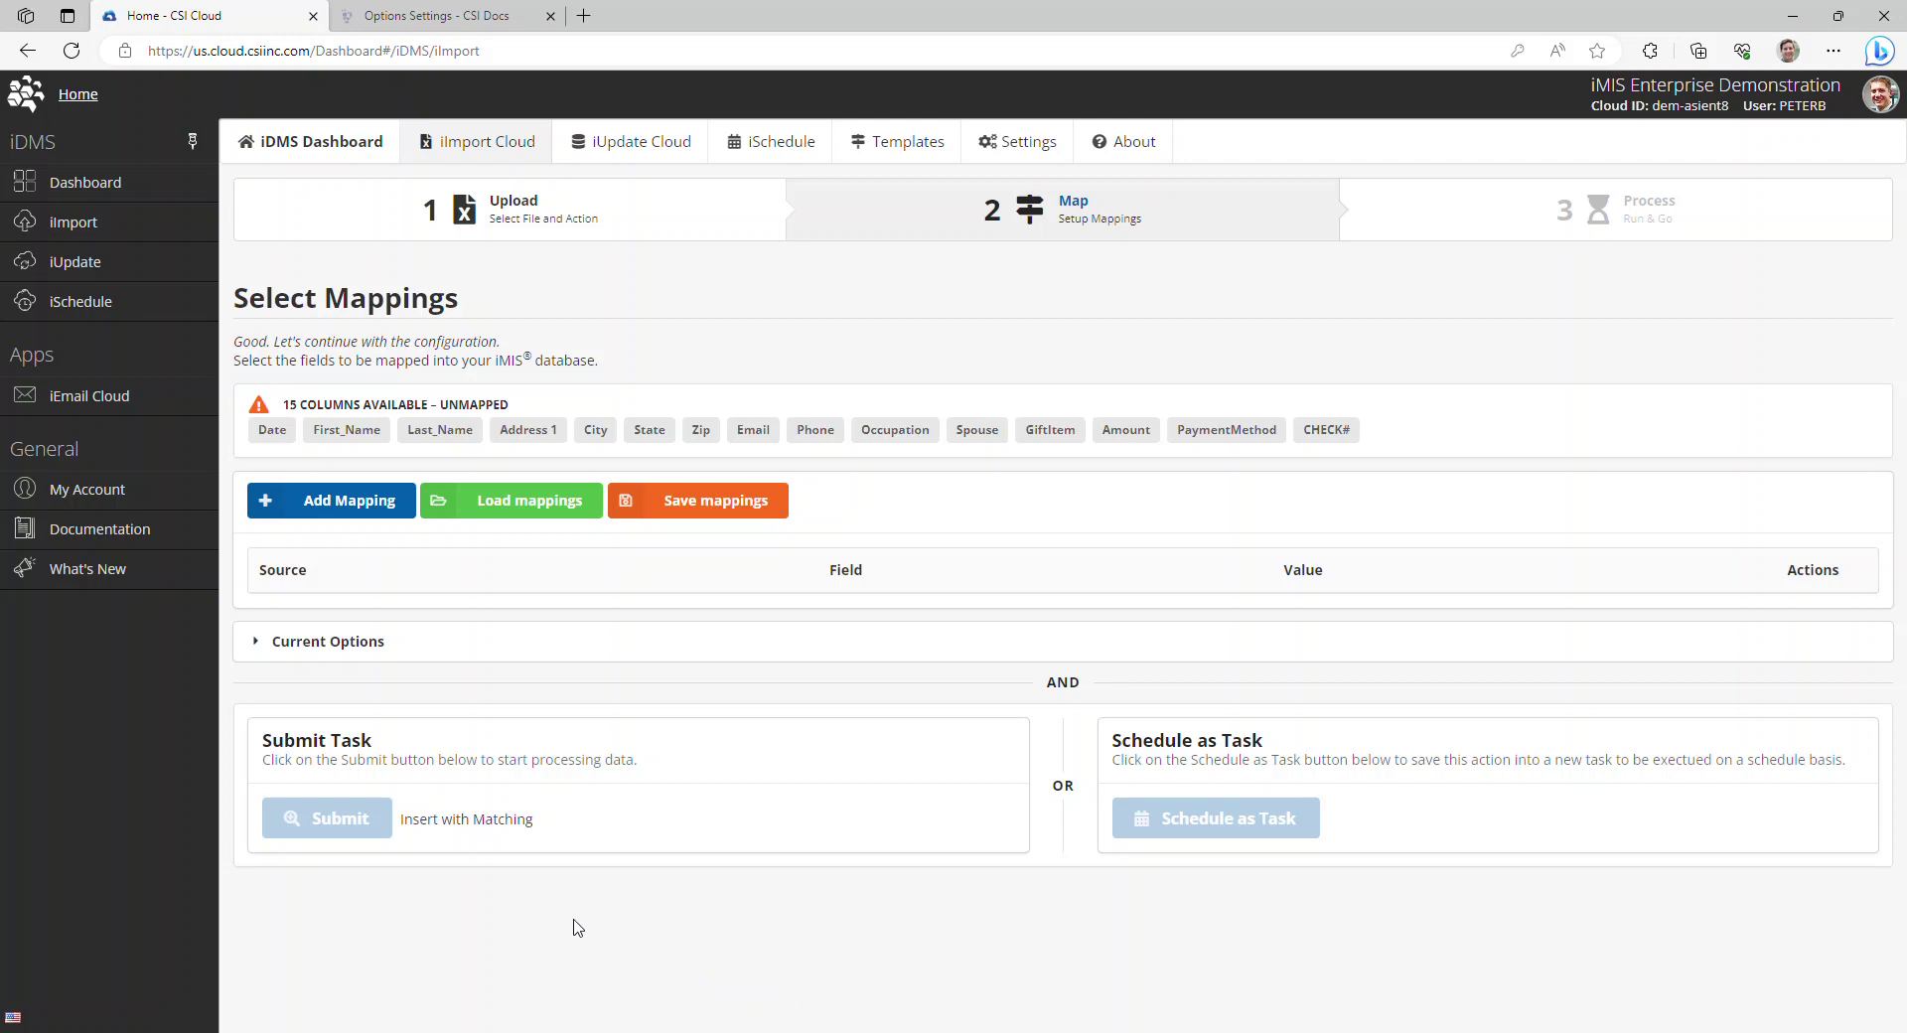
Start a new mapping with Contact Details as its source.
{"action": "left_click", "coordinate": [345, 503]}
{"action": "left_click", "coordinate": [348, 333]}
{"action": "left_click", "coordinate": [347, 334]}
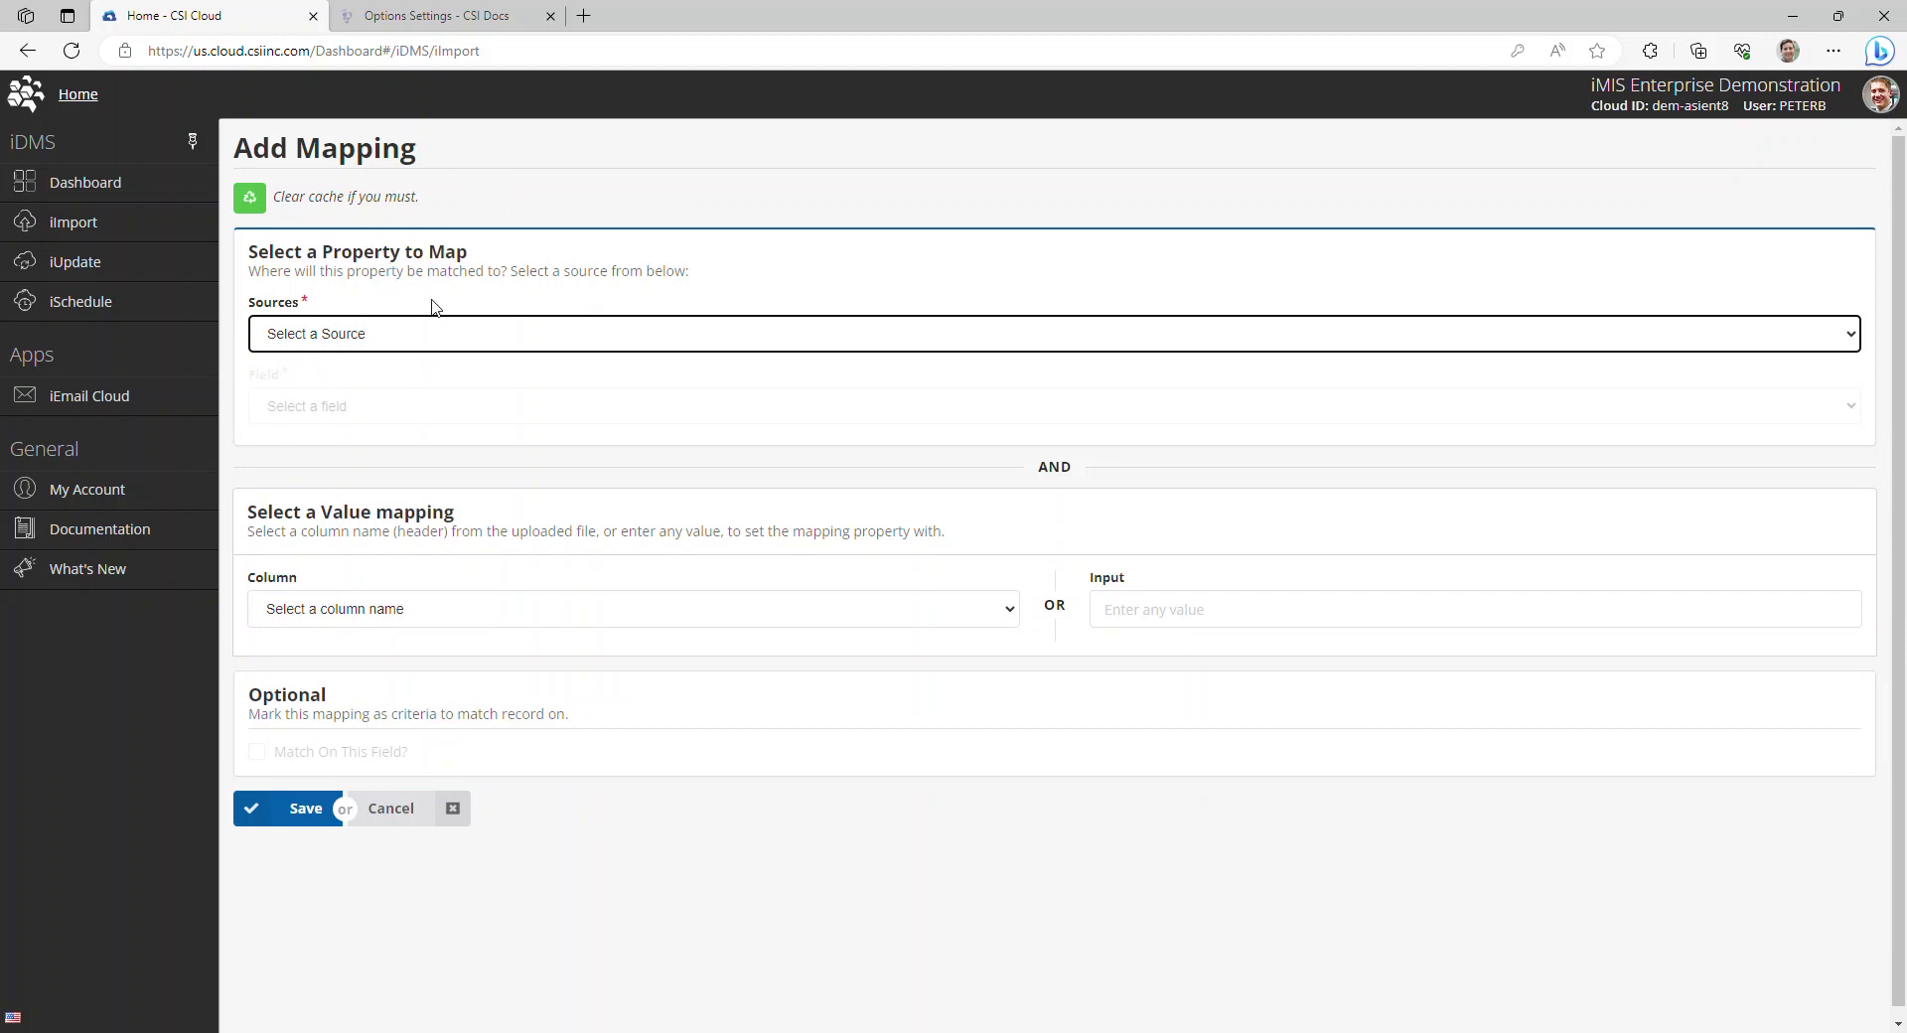
{"action": "left_click", "coordinate": [407, 345]}
{"action": "left_click", "coordinate": [407, 347]}
{"action": "left_click", "coordinate": [406, 338]}
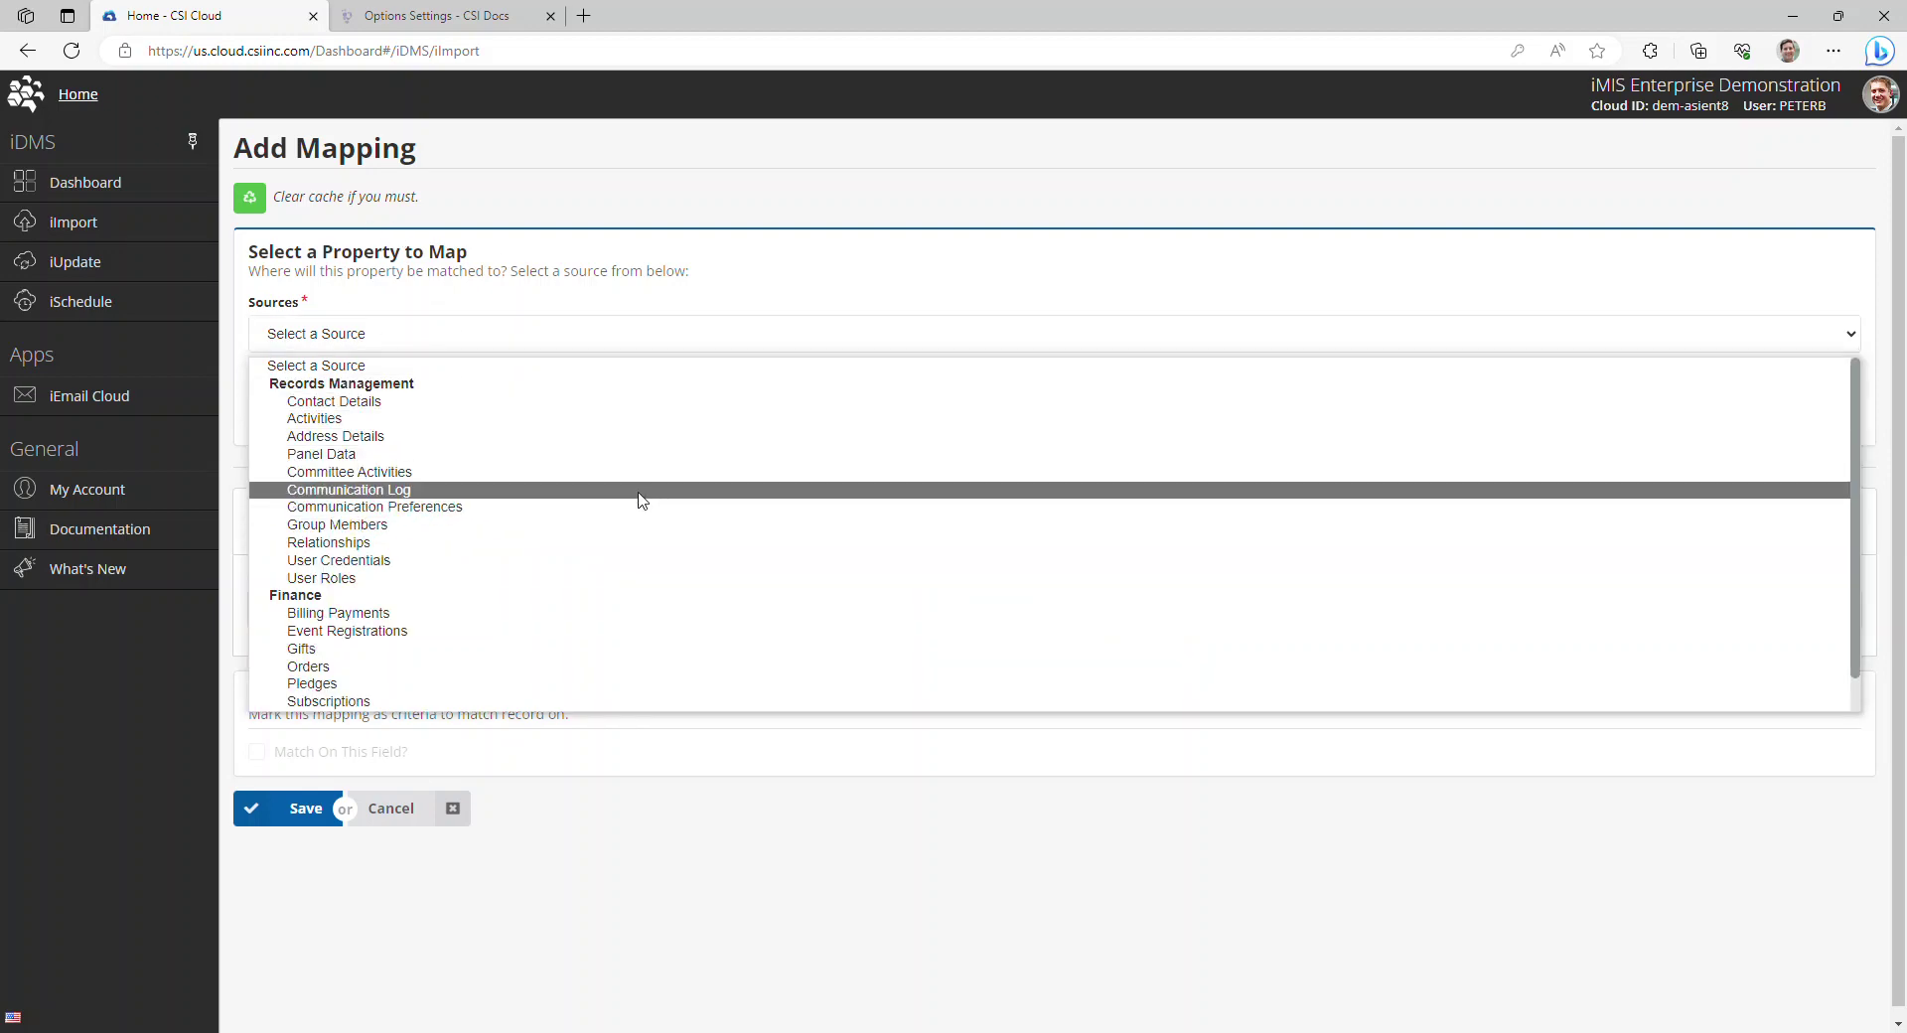
{"action": "scroll", "coordinate": [681, 467], "scroll_direction": "down", "scroll_amount": 1}
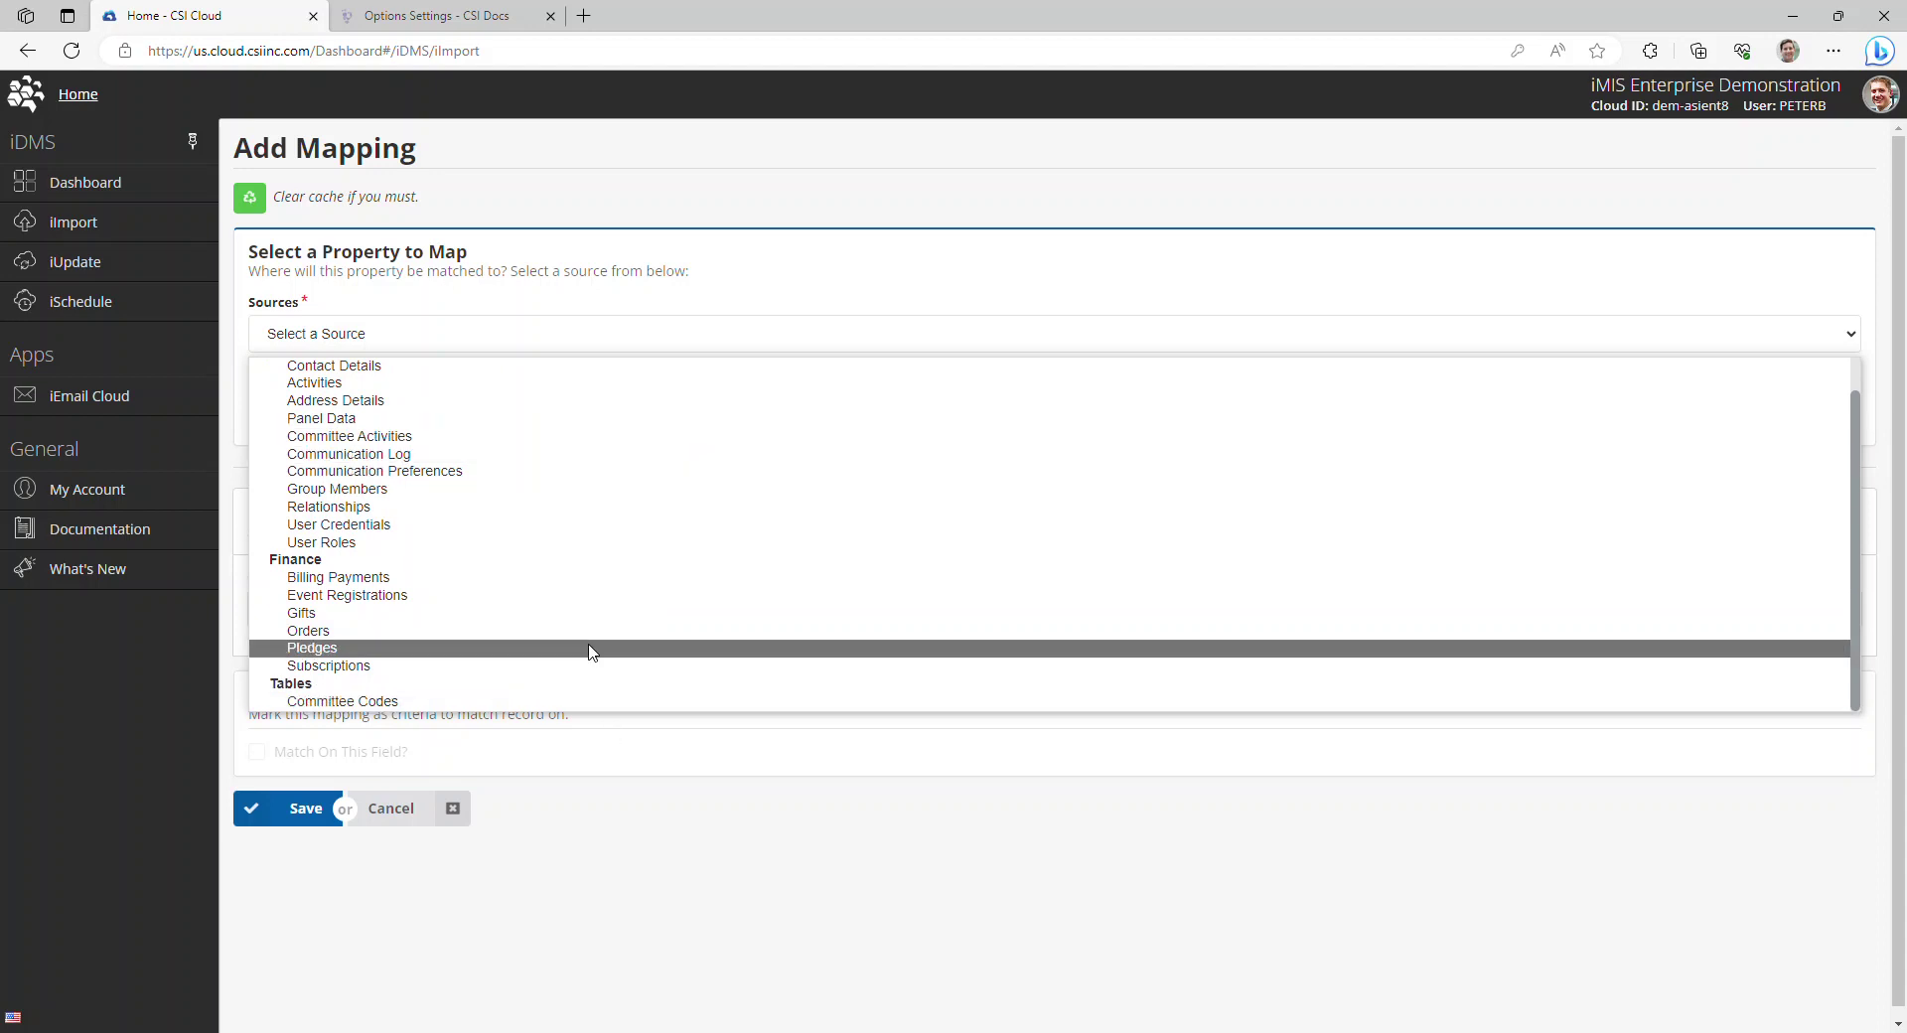
{"action": "scroll", "coordinate": [583, 630], "scroll_direction": "up", "scroll_amount": 1}
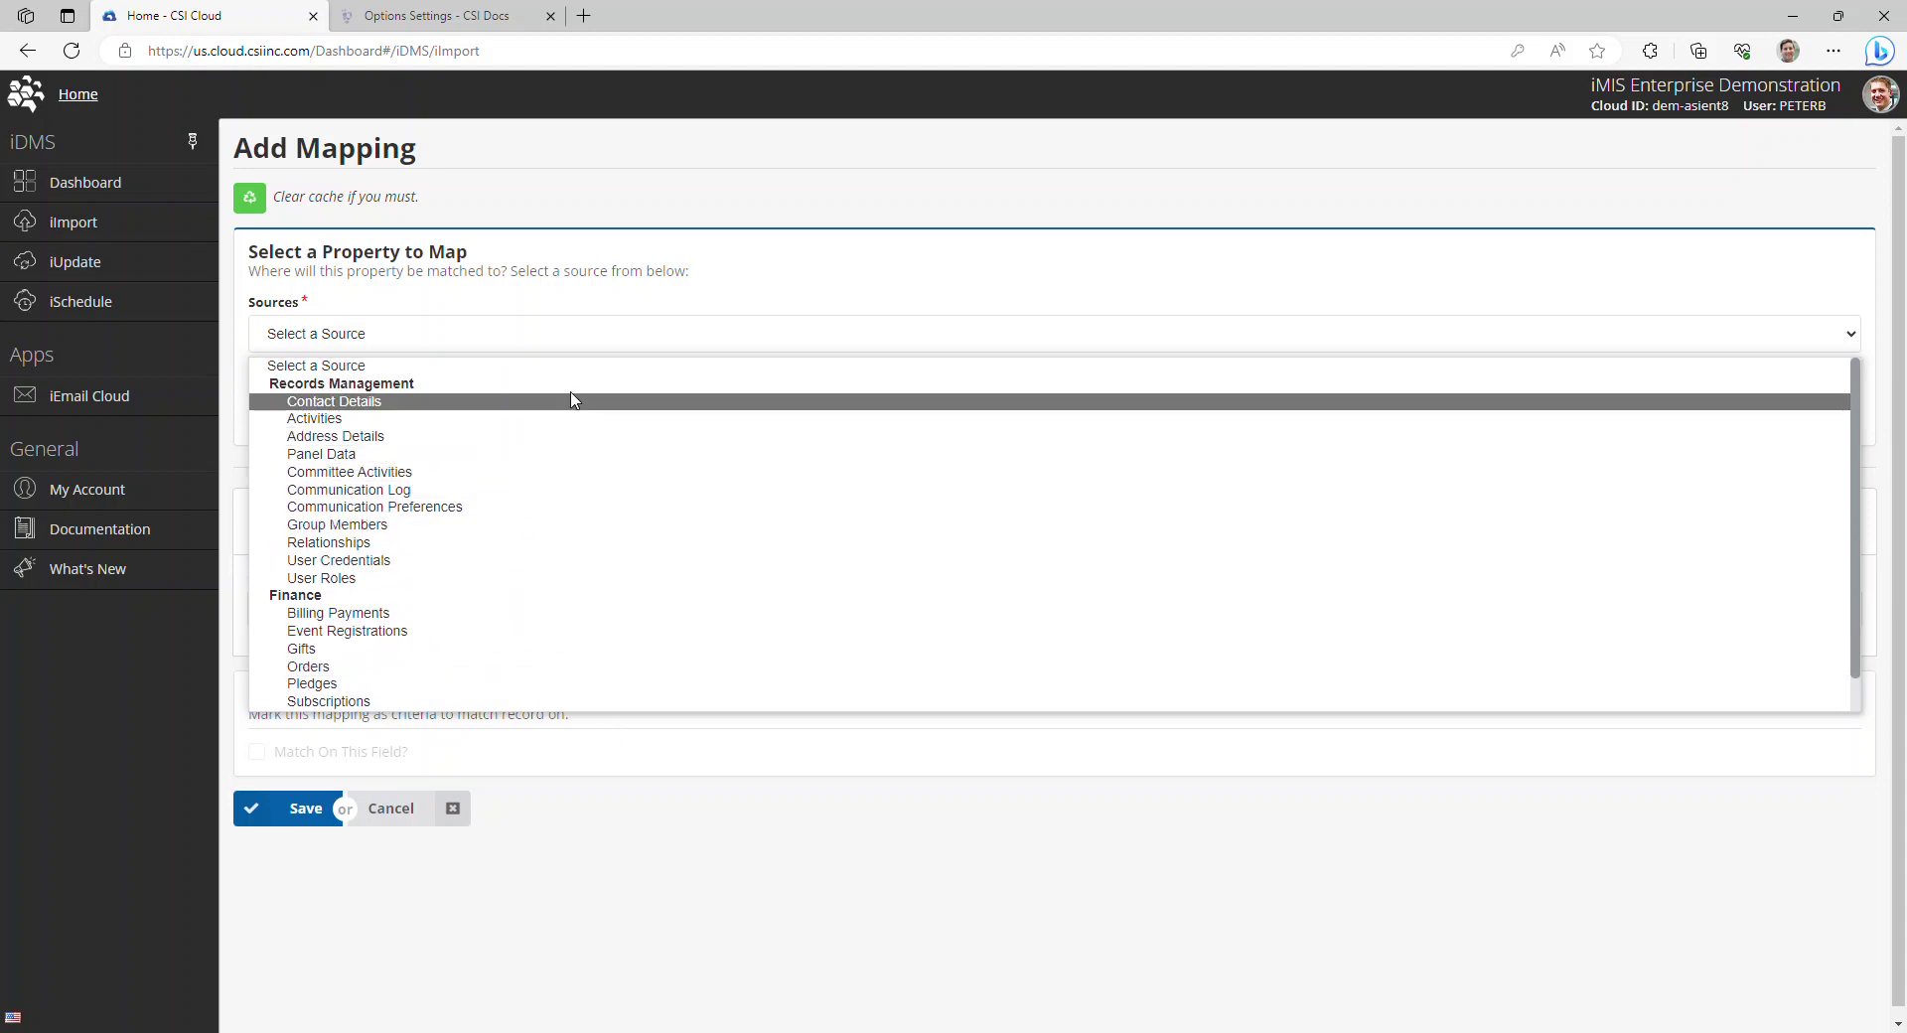
{"action": "left_click", "coordinate": [572, 400]}
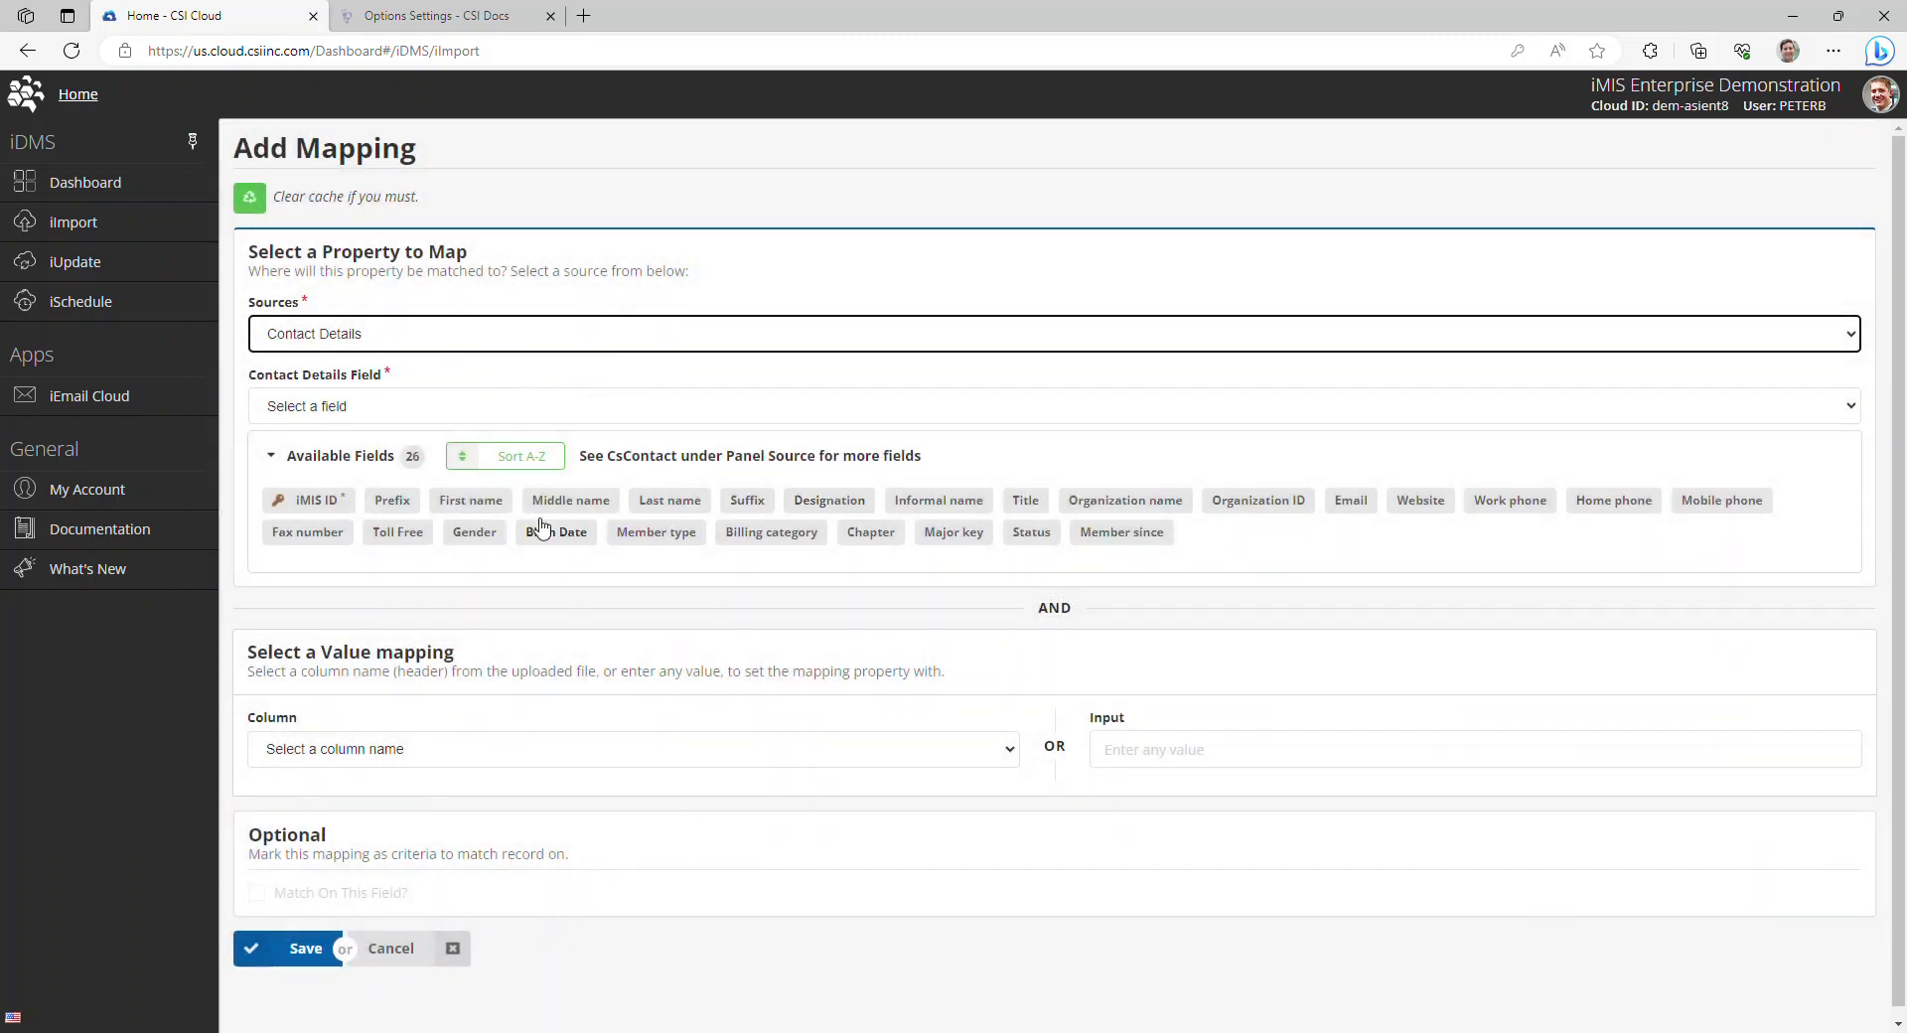
Map the First name field to the First_Name column with matching on this field, and save the mapping.
{"action": "left_click", "coordinate": [497, 507]}
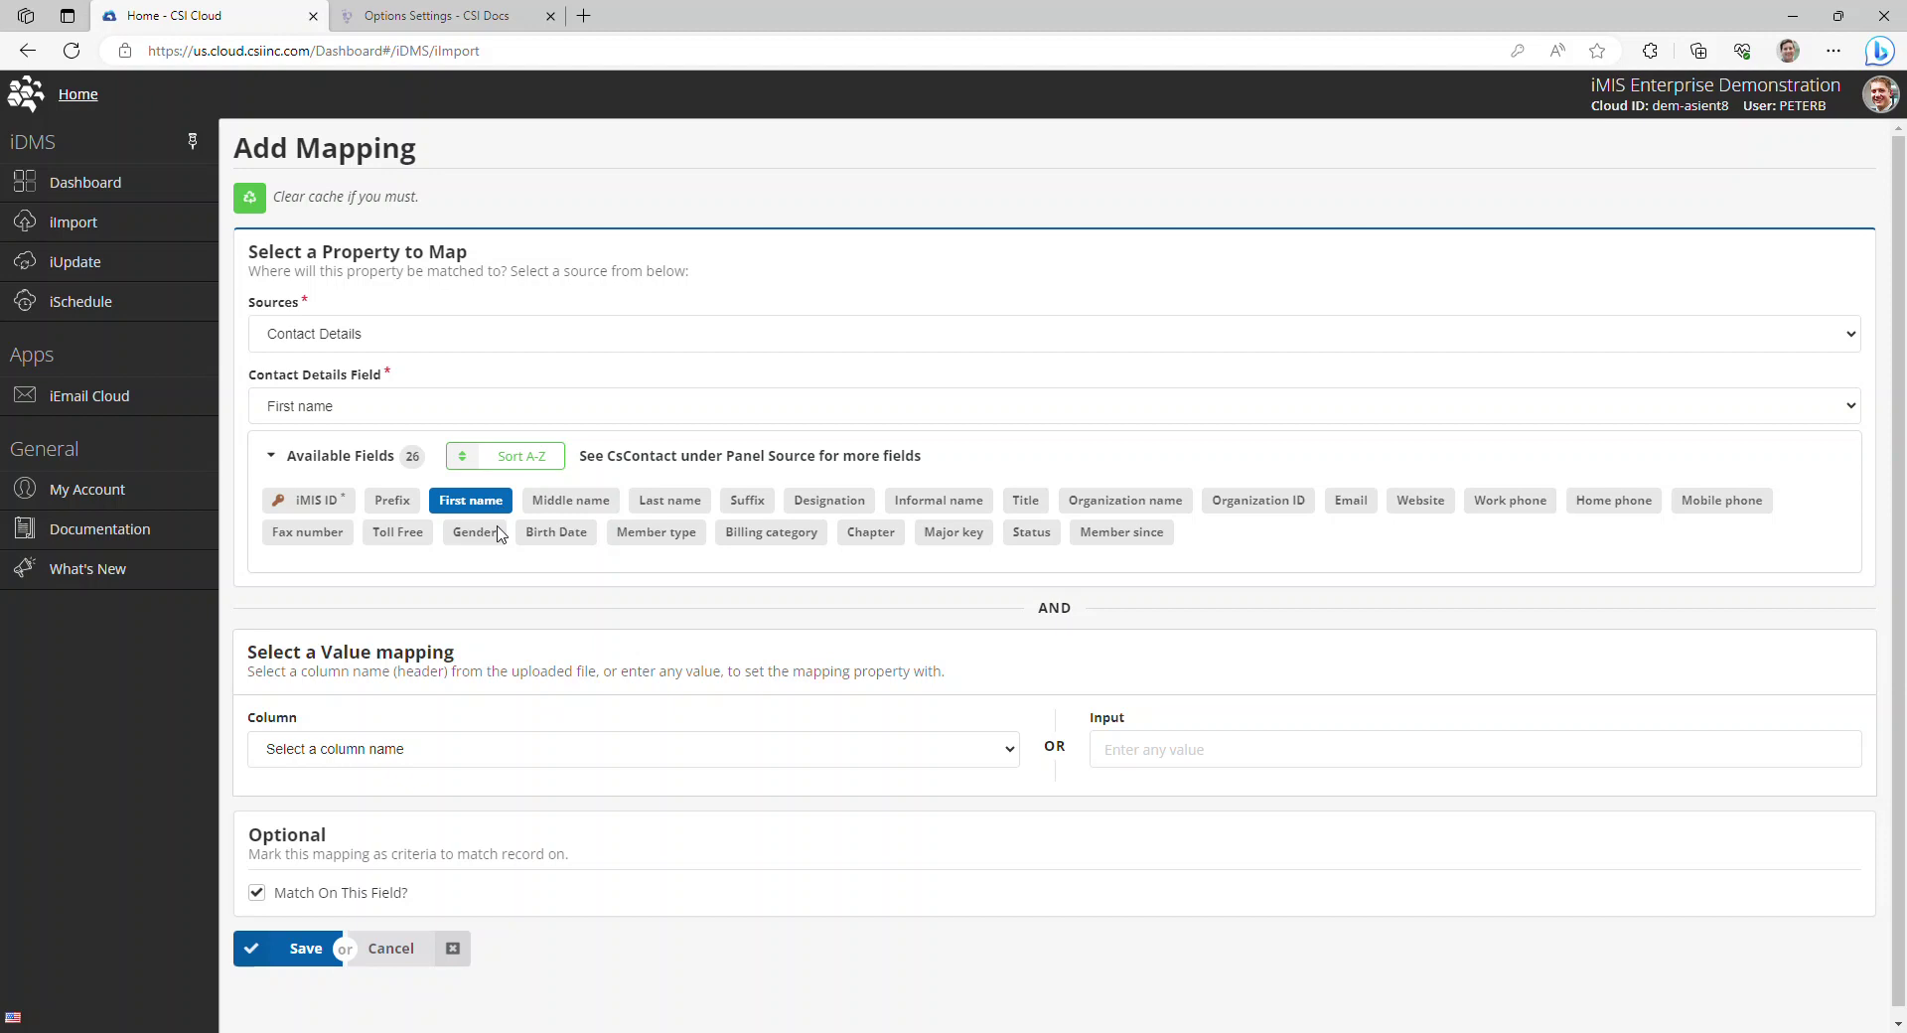
{"action": "left_click", "coordinate": [378, 750]}
{"action": "left_click", "coordinate": [318, 486]}
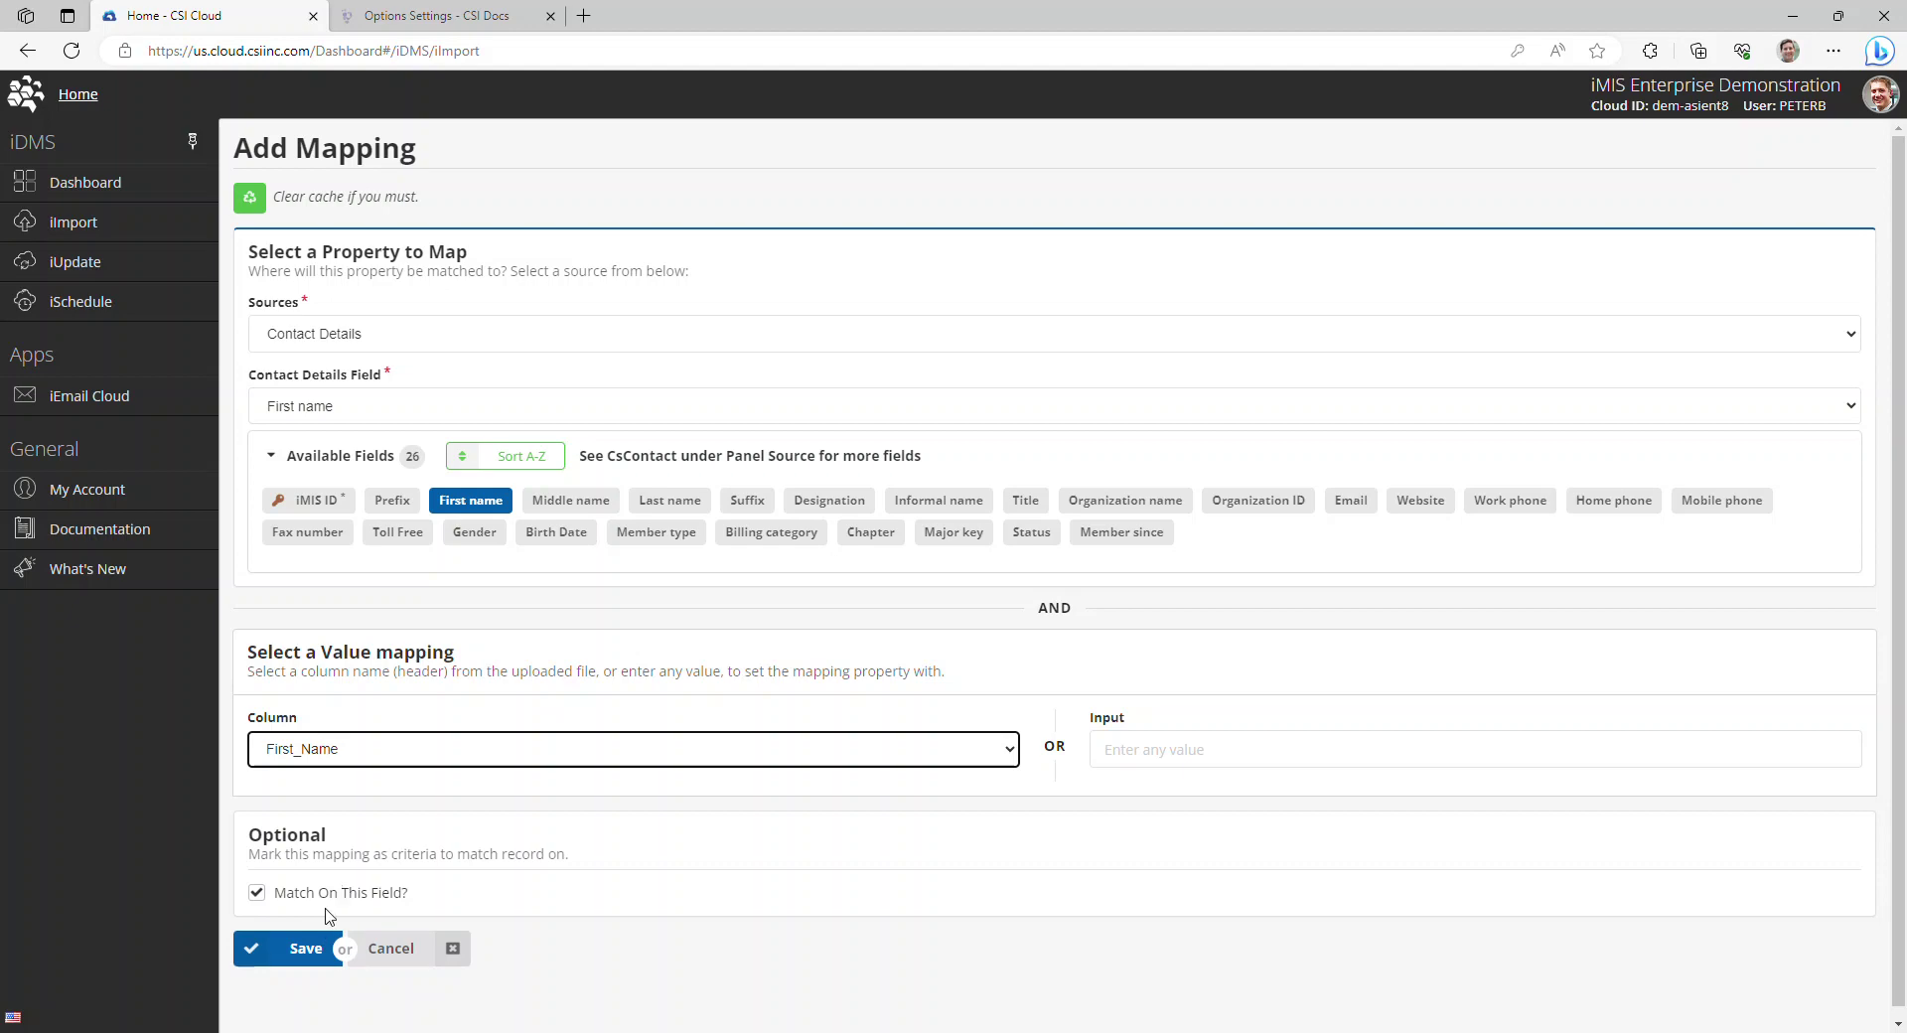
{"action": "left_click", "coordinate": [311, 943]}
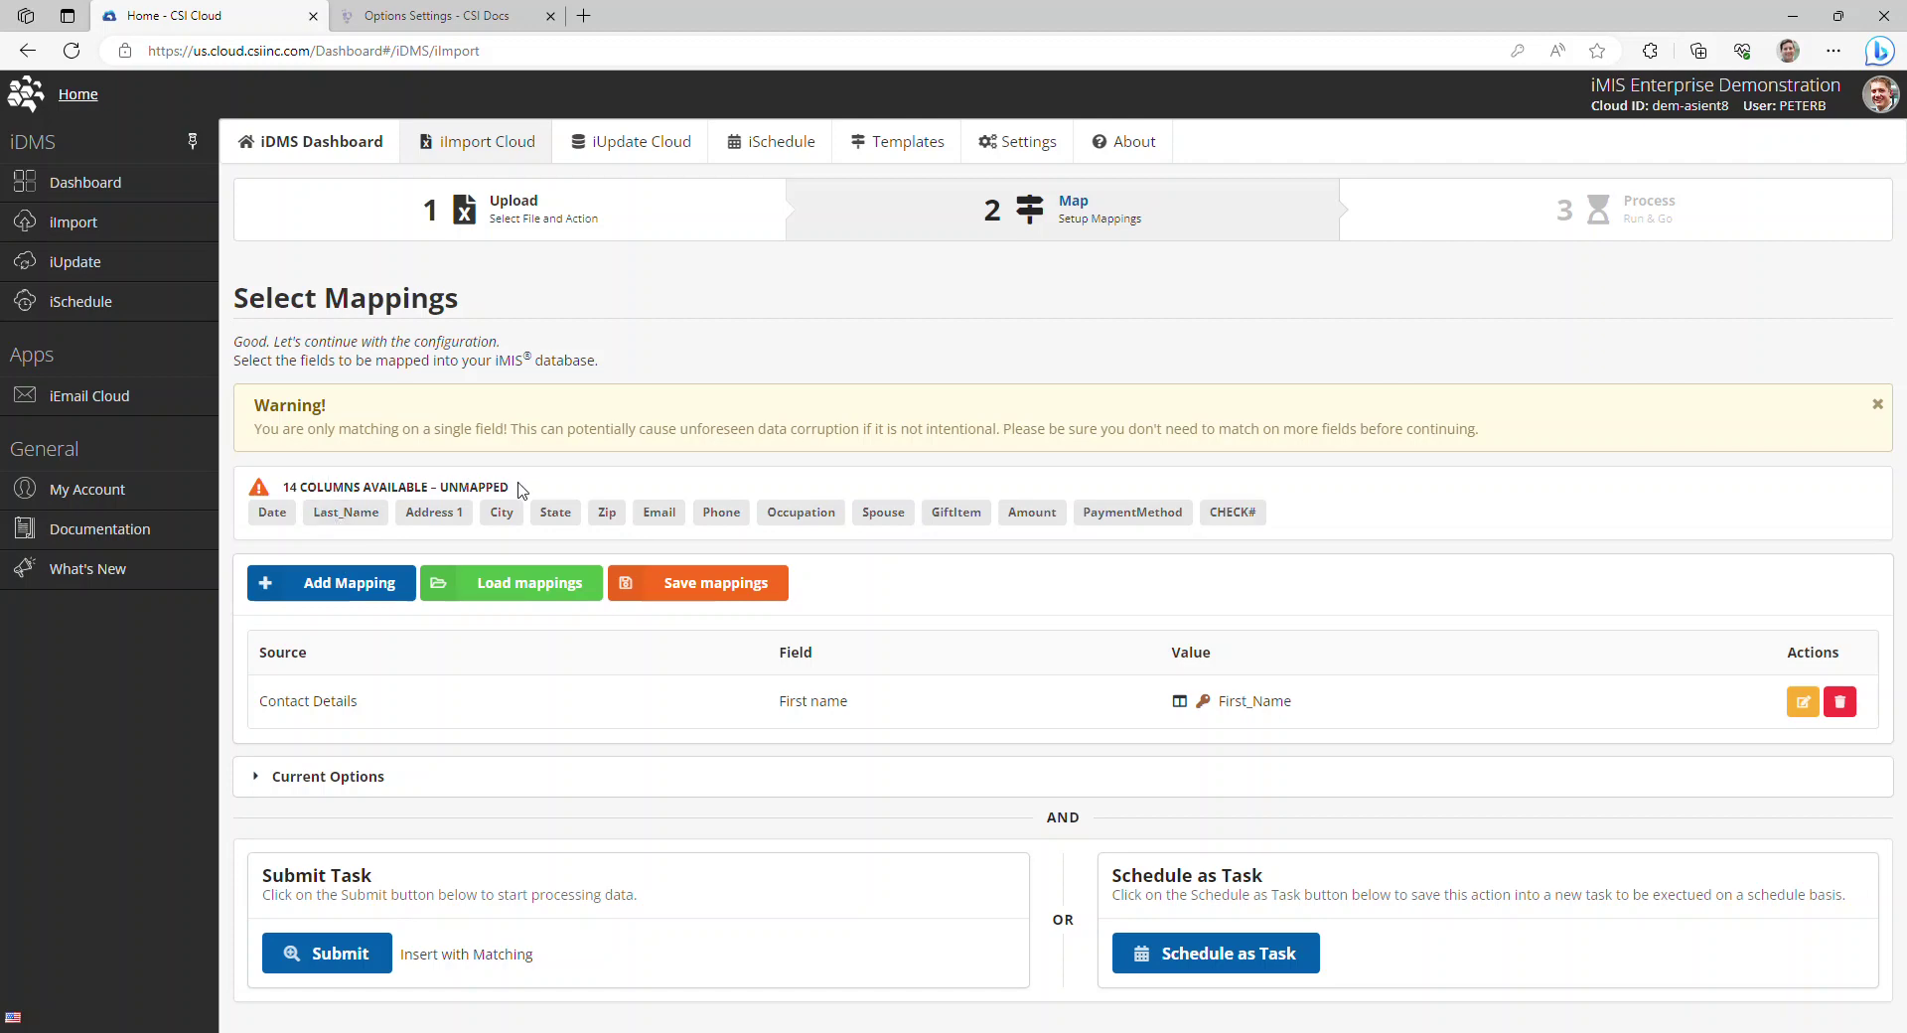
Add a mapping from the Contact Details Last name field to the Last_Name column with matching on, and save it.
{"action": "left_click", "coordinate": [360, 517]}
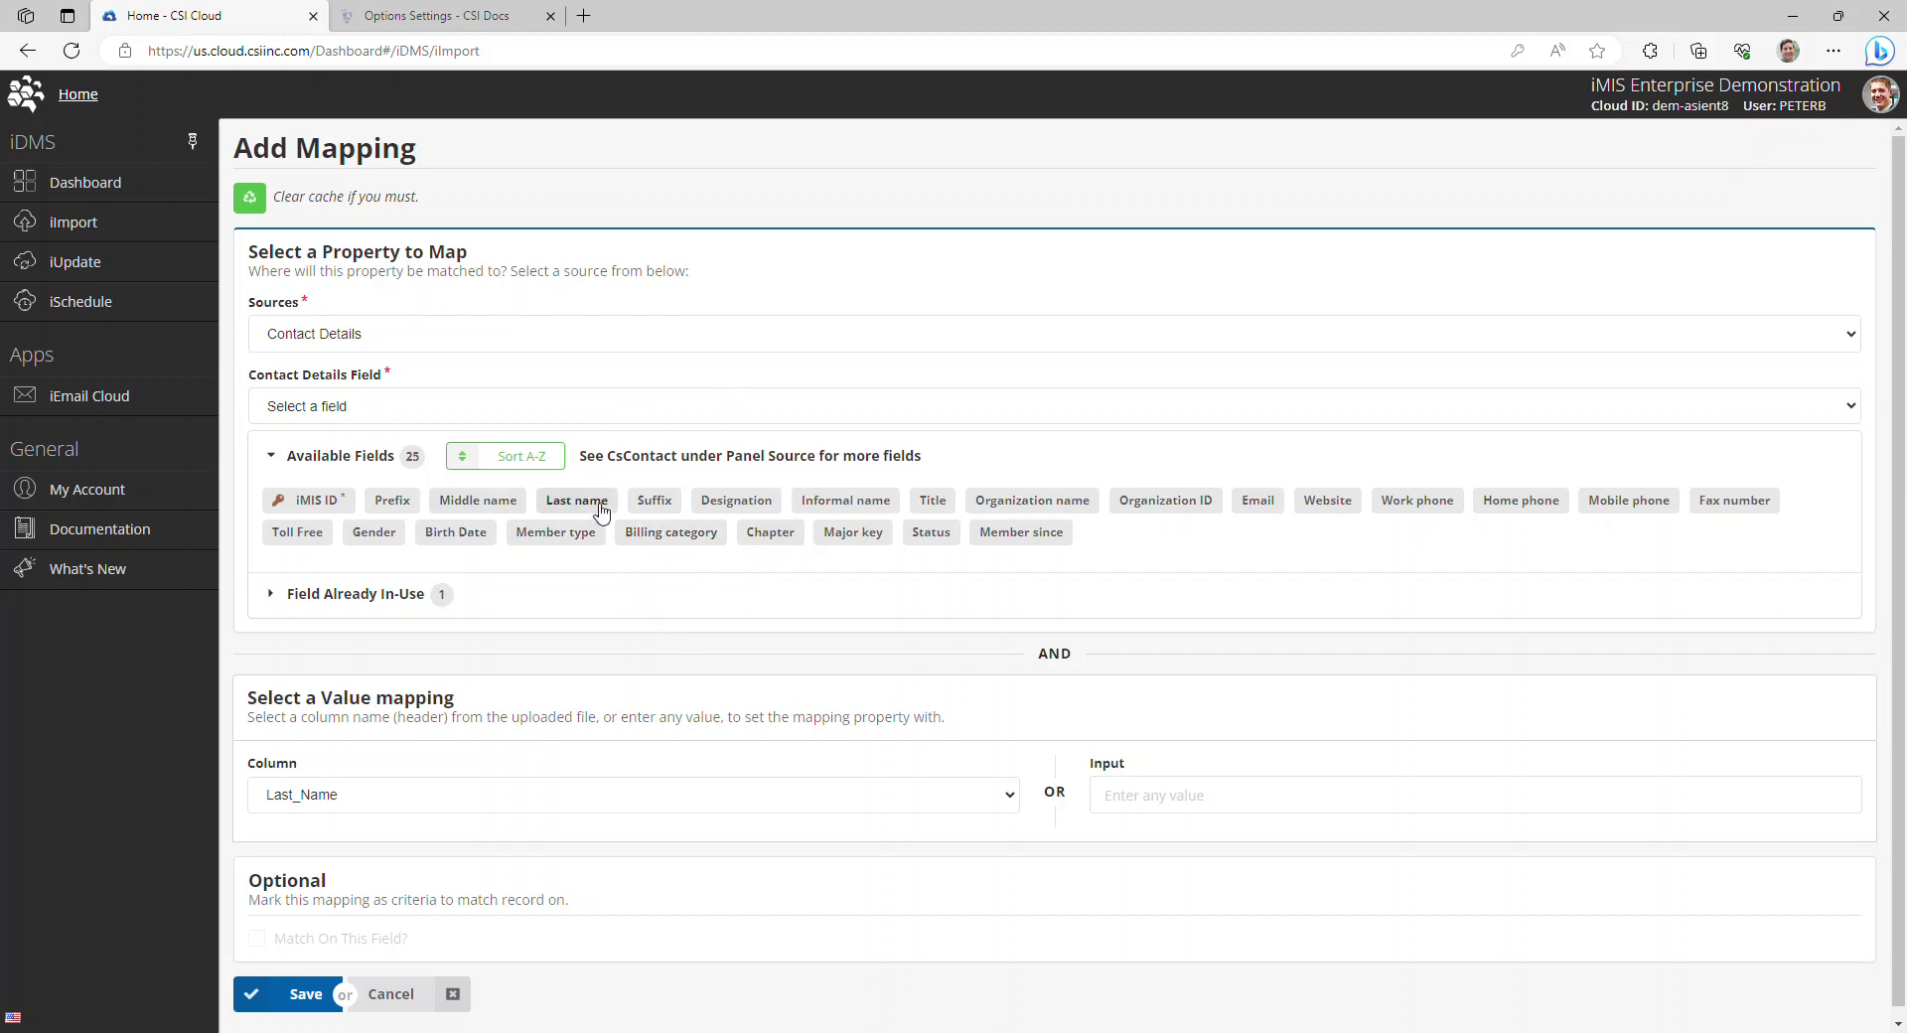
{"action": "left_click", "coordinate": [584, 502]}
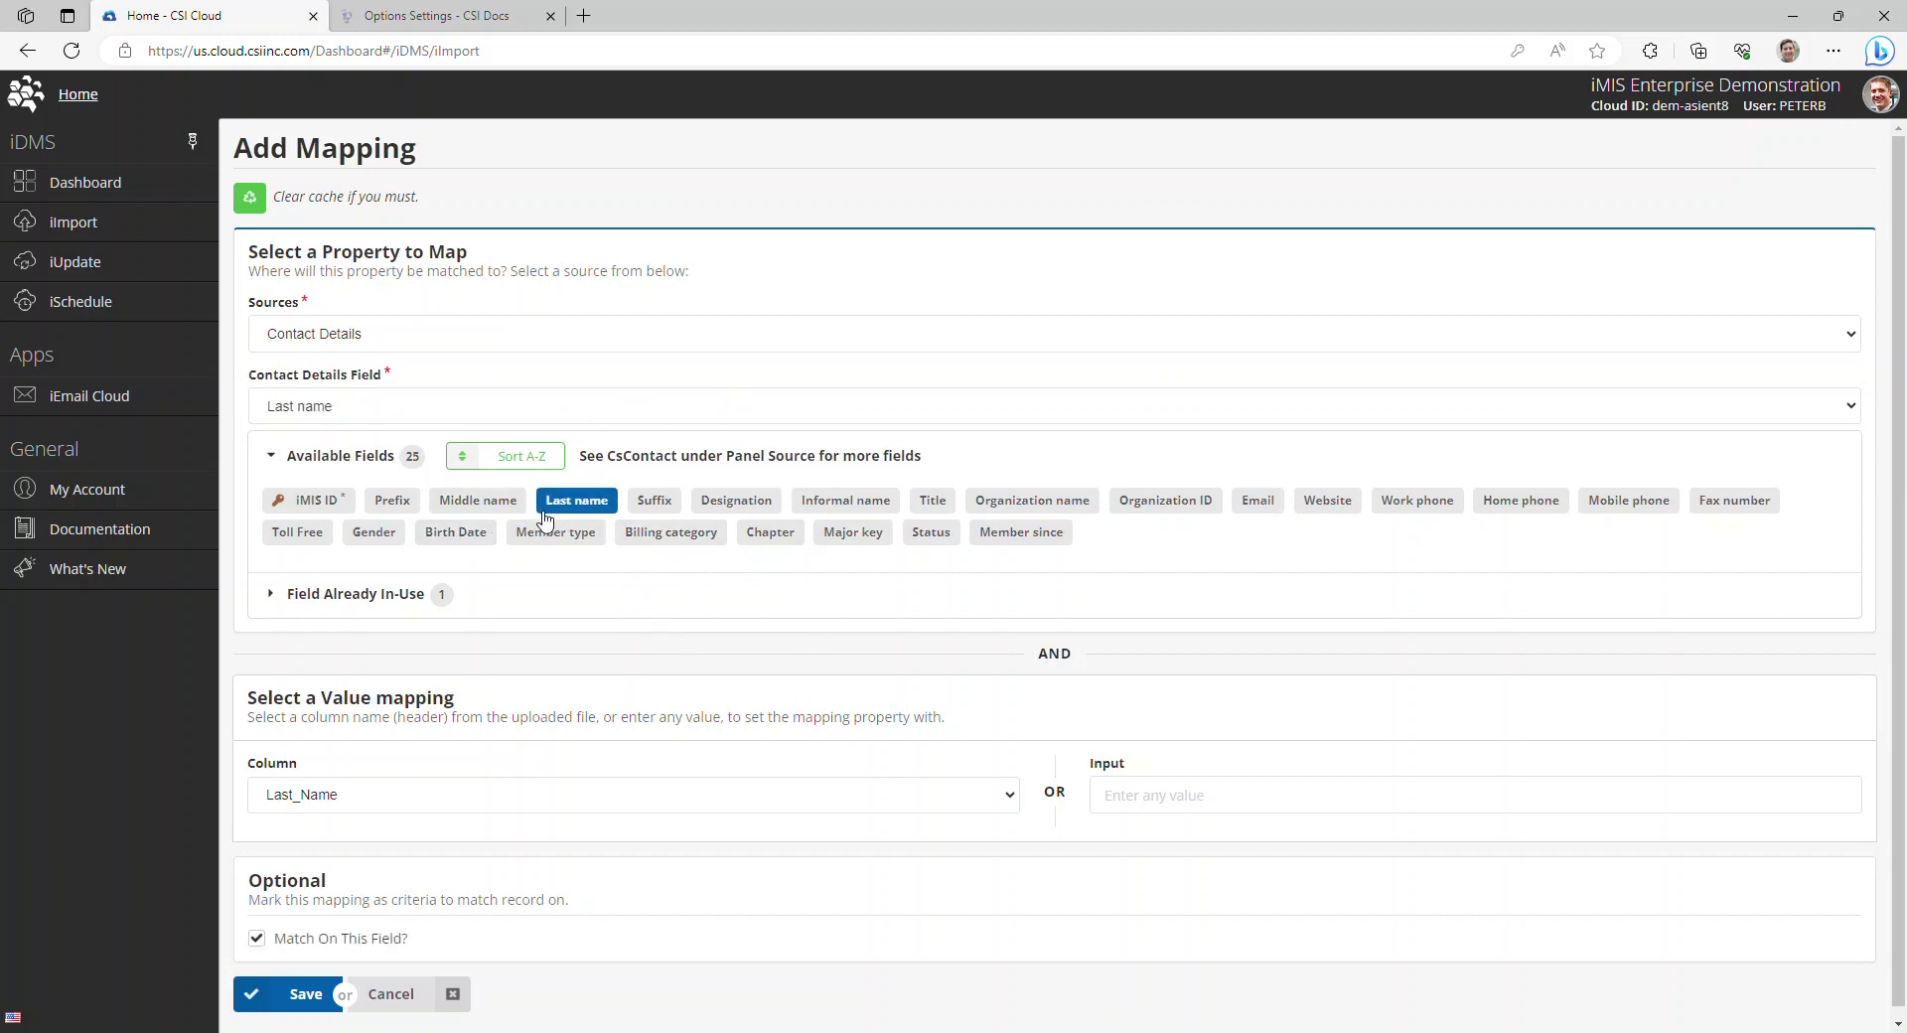
{"action": "left_click", "coordinate": [306, 993]}
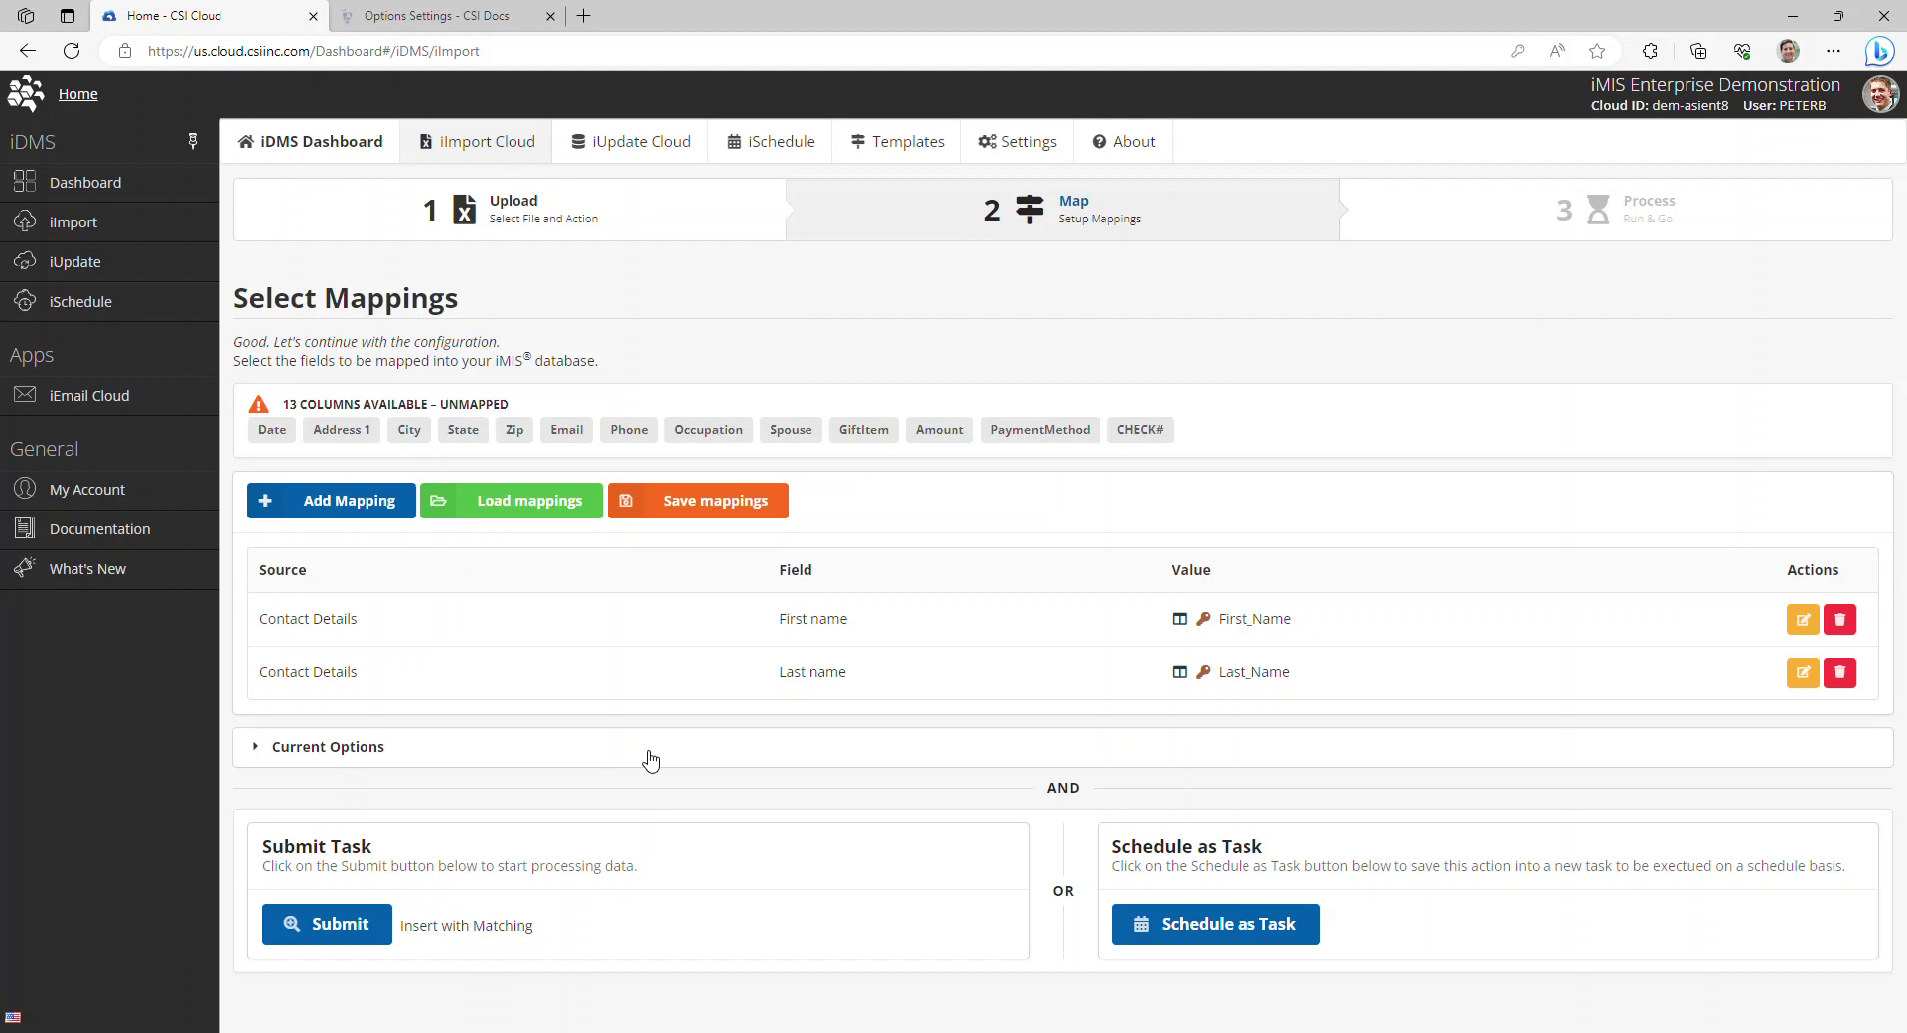
Load the Donation Import template mappings from the Fundraising group.
{"action": "left_click", "coordinate": [559, 511]}
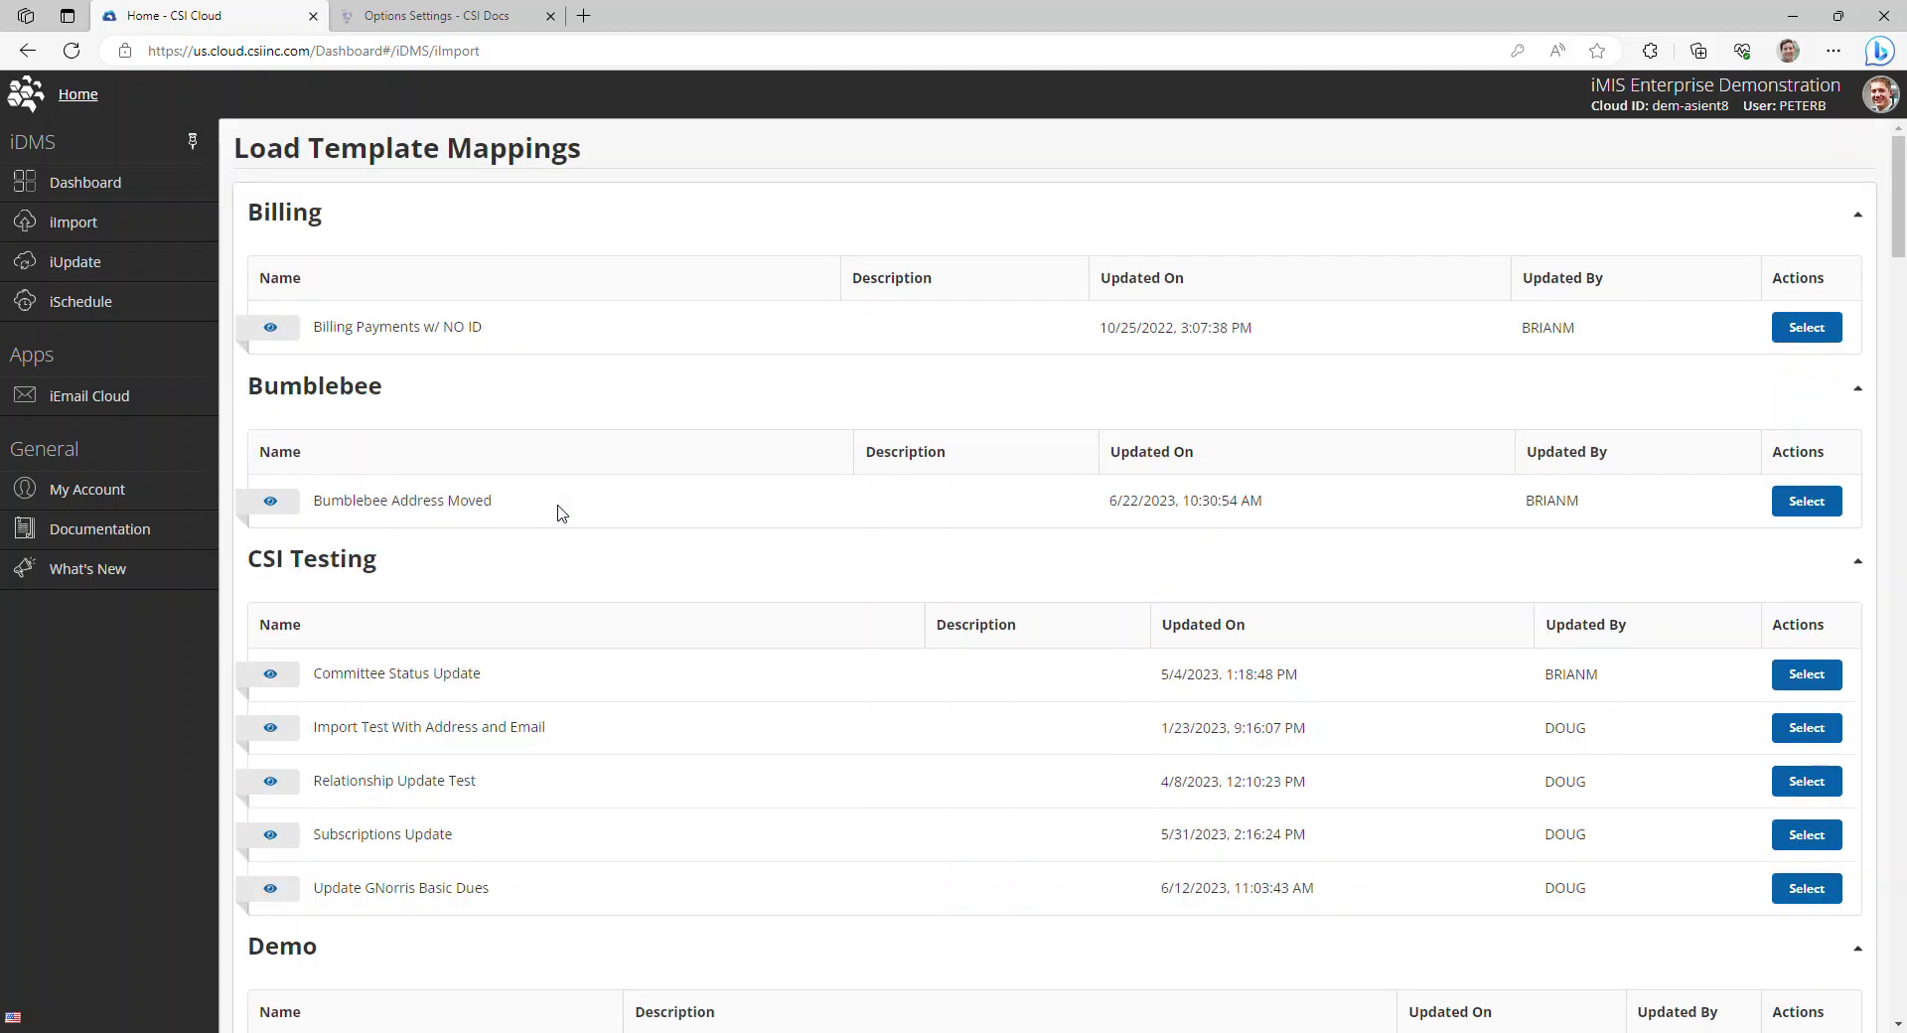
{"action": "scroll", "coordinate": [665, 431], "scroll_direction": "down", "scroll_amount": 4}
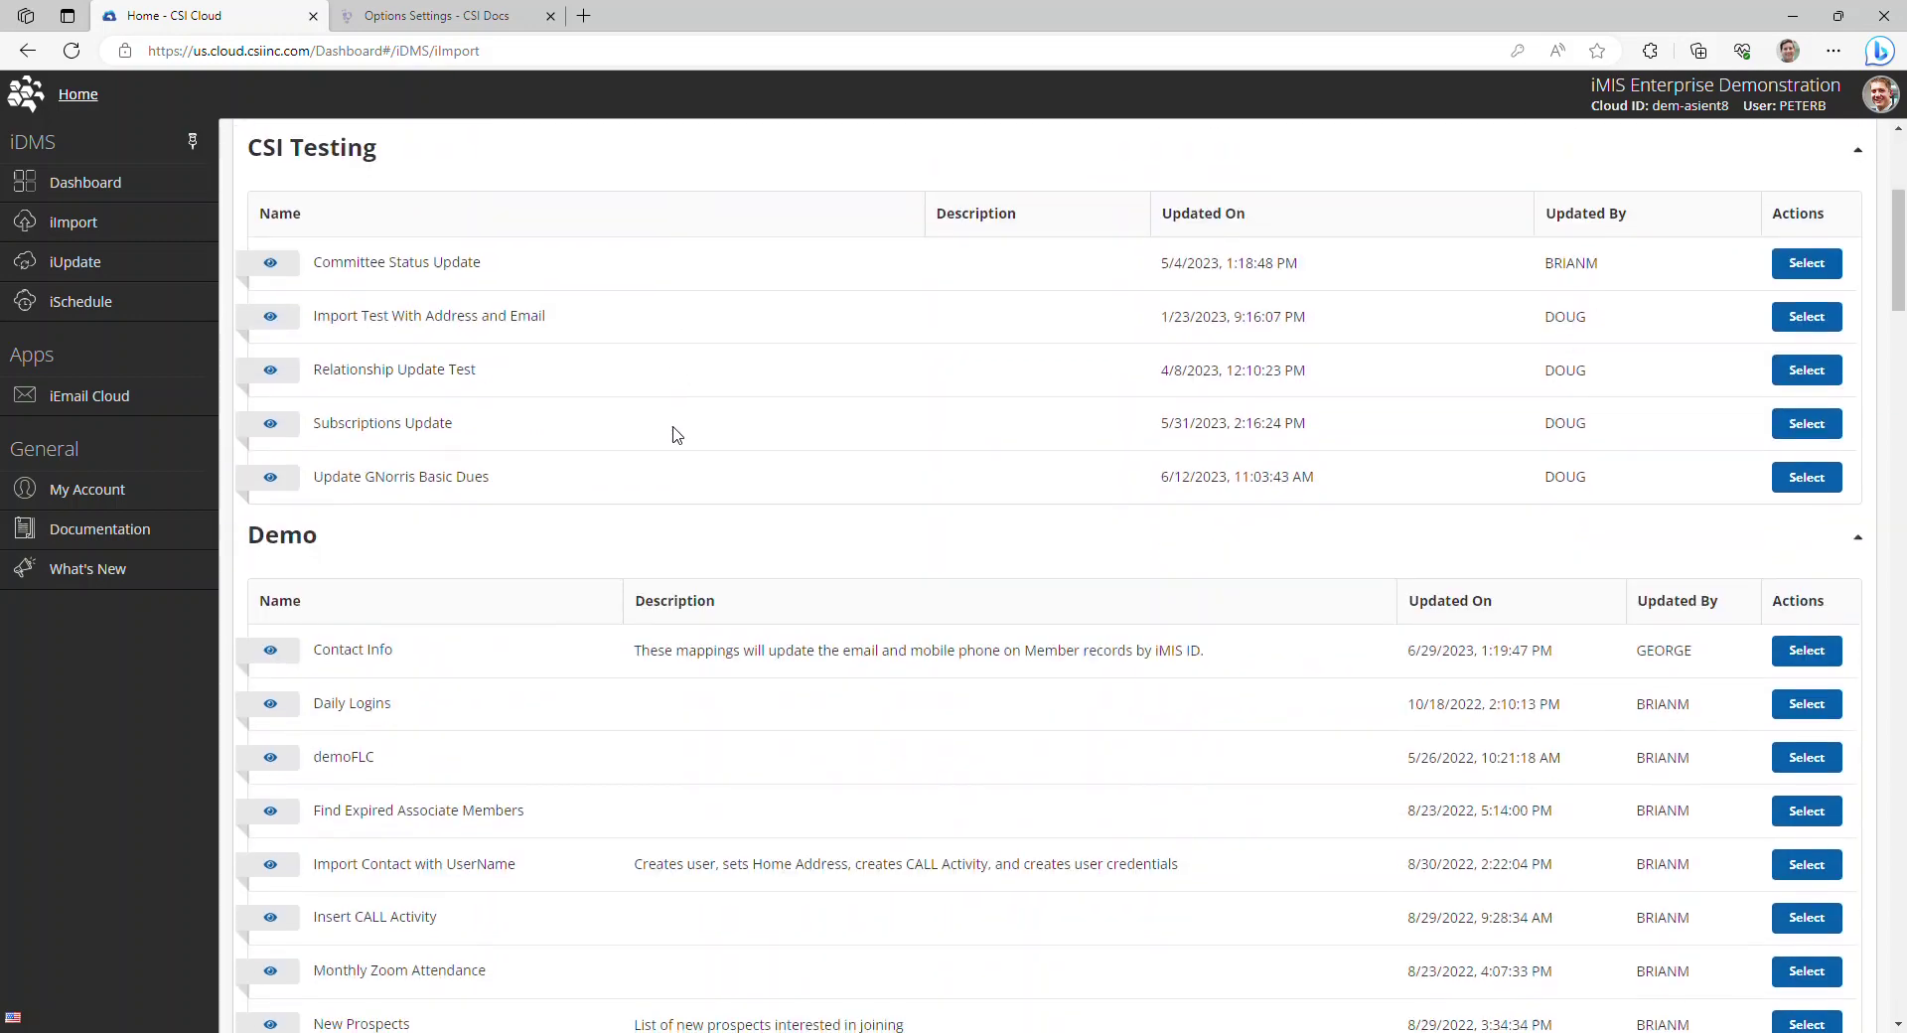
{"action": "scroll", "coordinate": [672, 437], "scroll_direction": "down", "scroll_amount": 8}
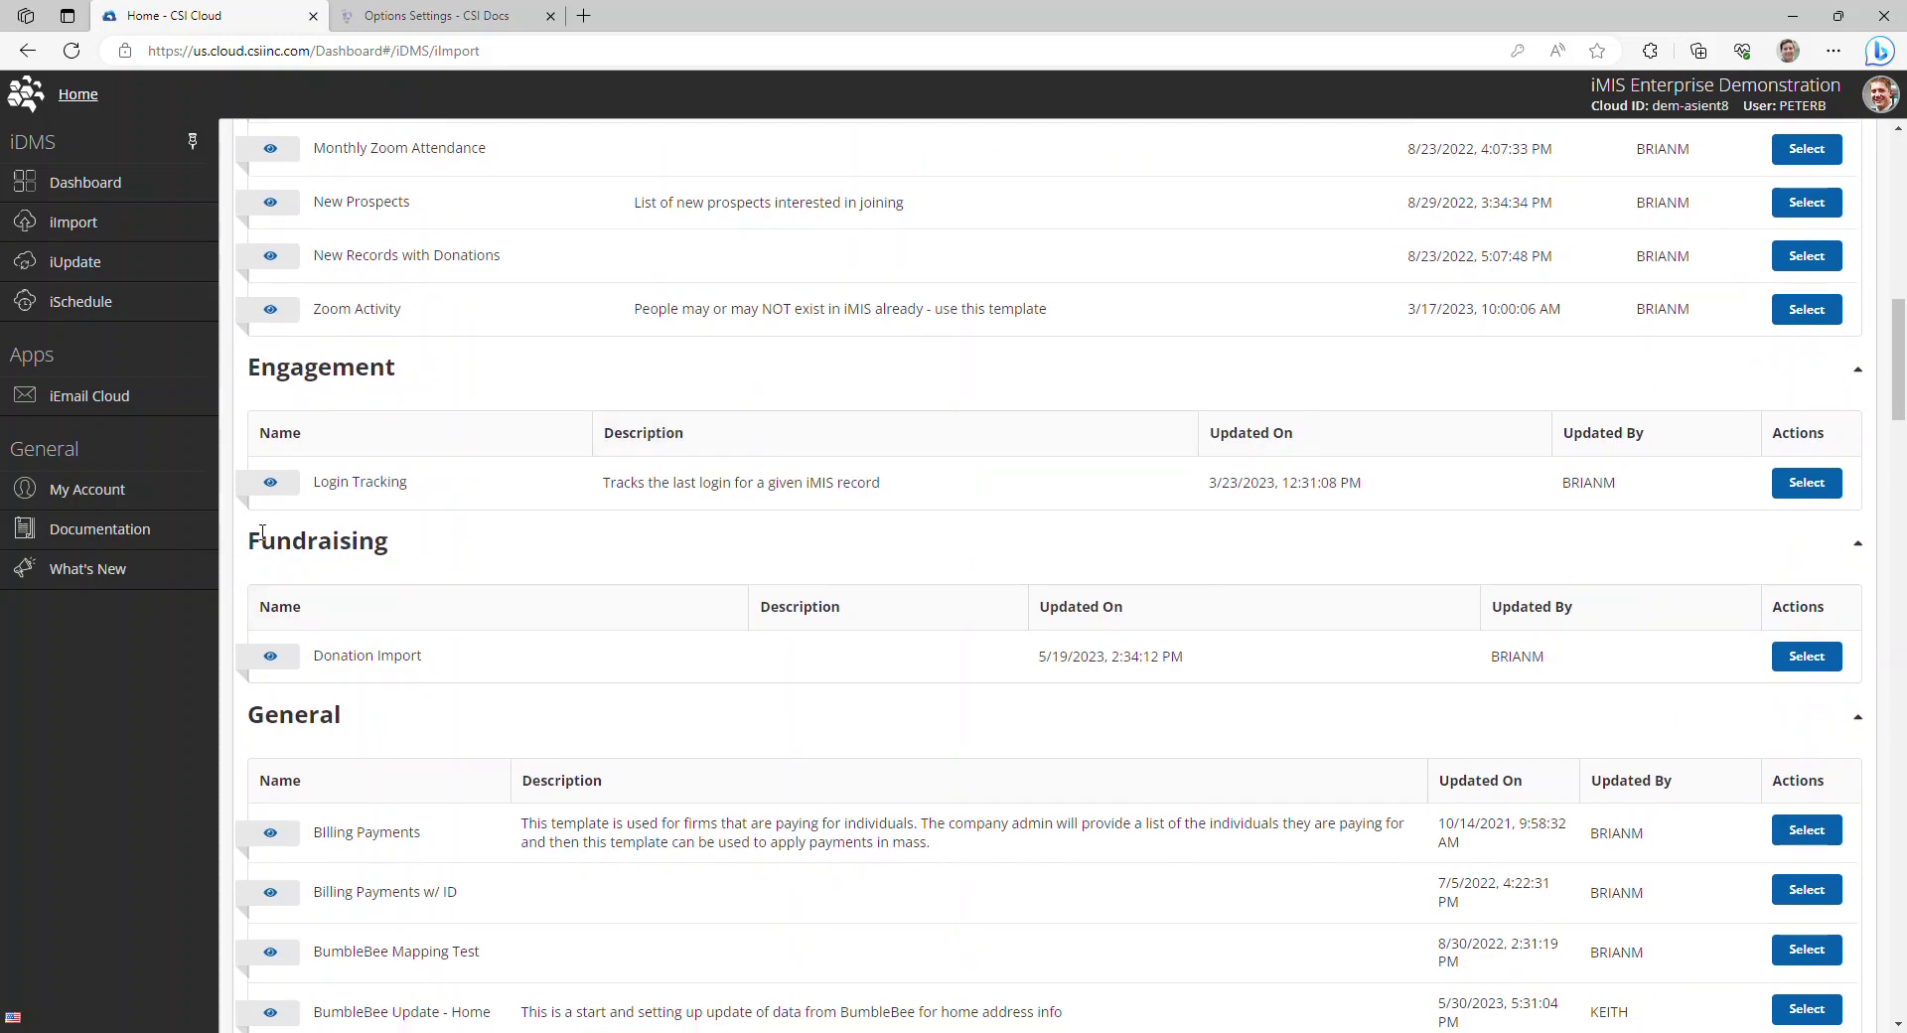
{"action": "left_click_drag", "start_coordinate": [248, 552], "coordinate": [432, 553]}
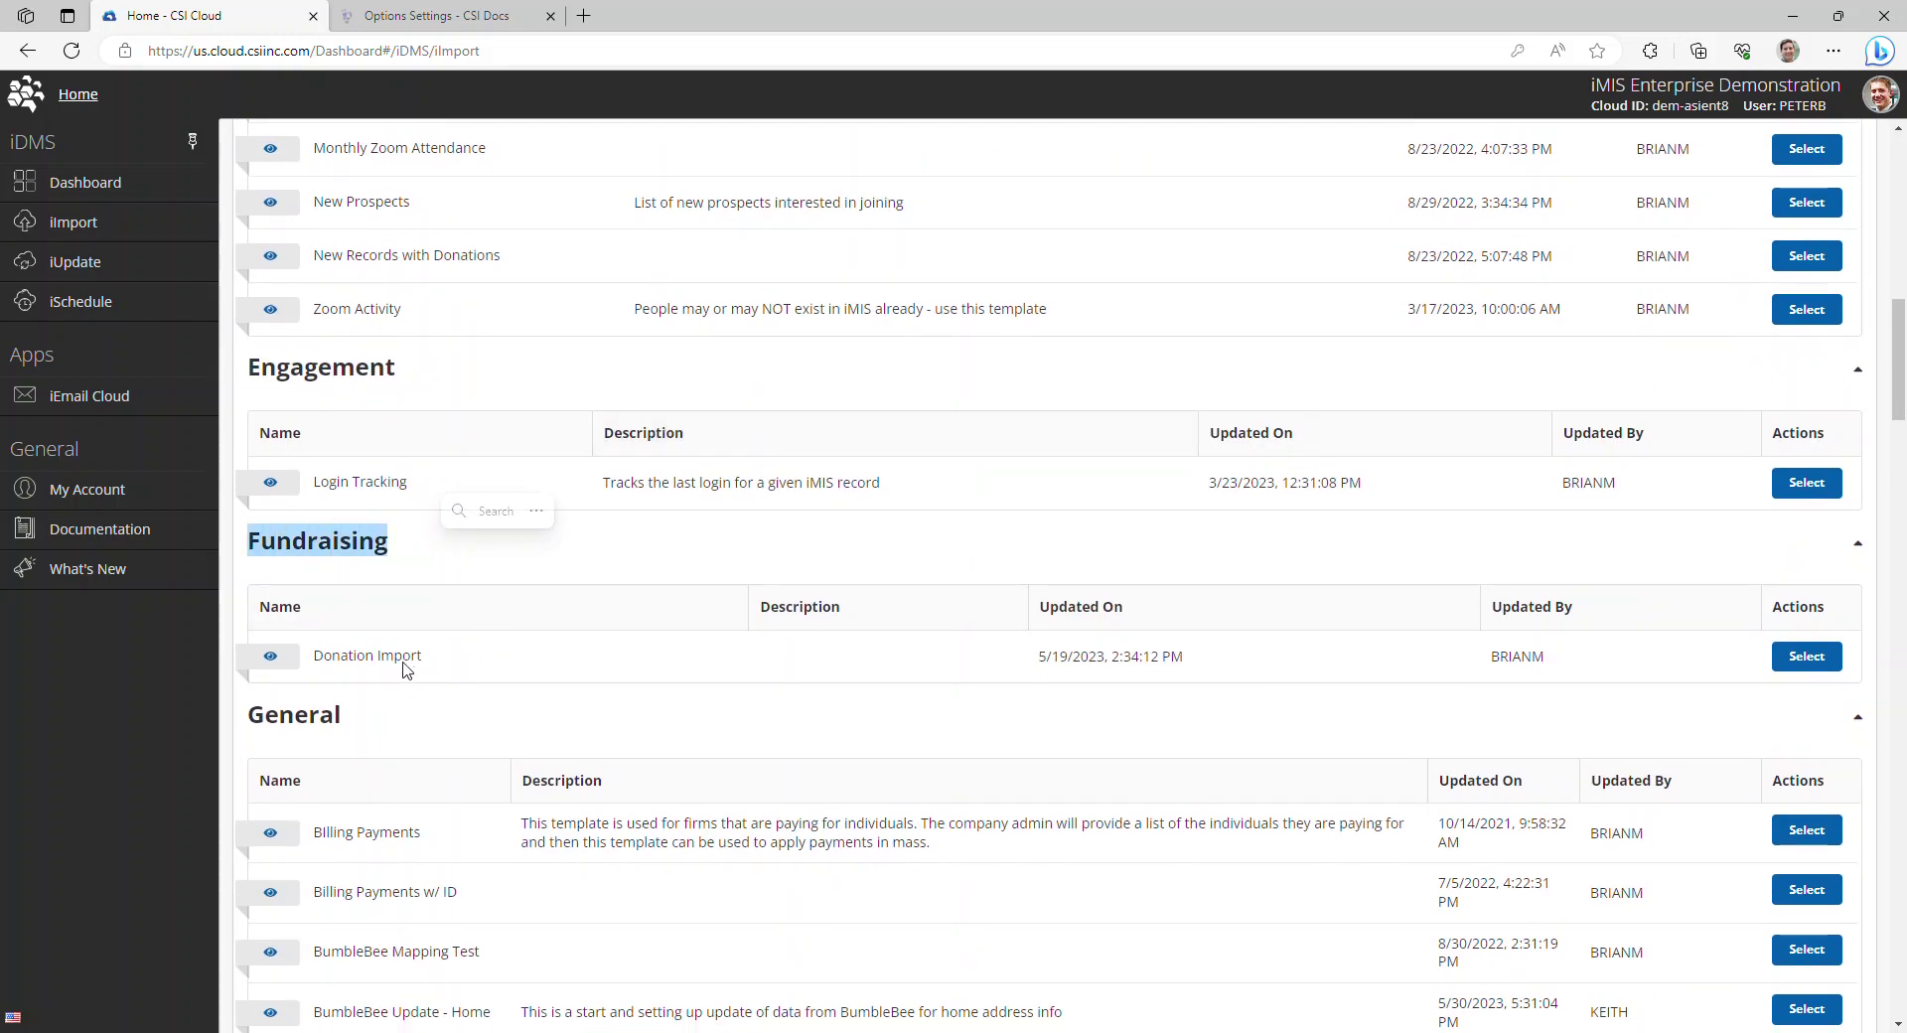
{"action": "left_click", "coordinate": [1825, 657]}
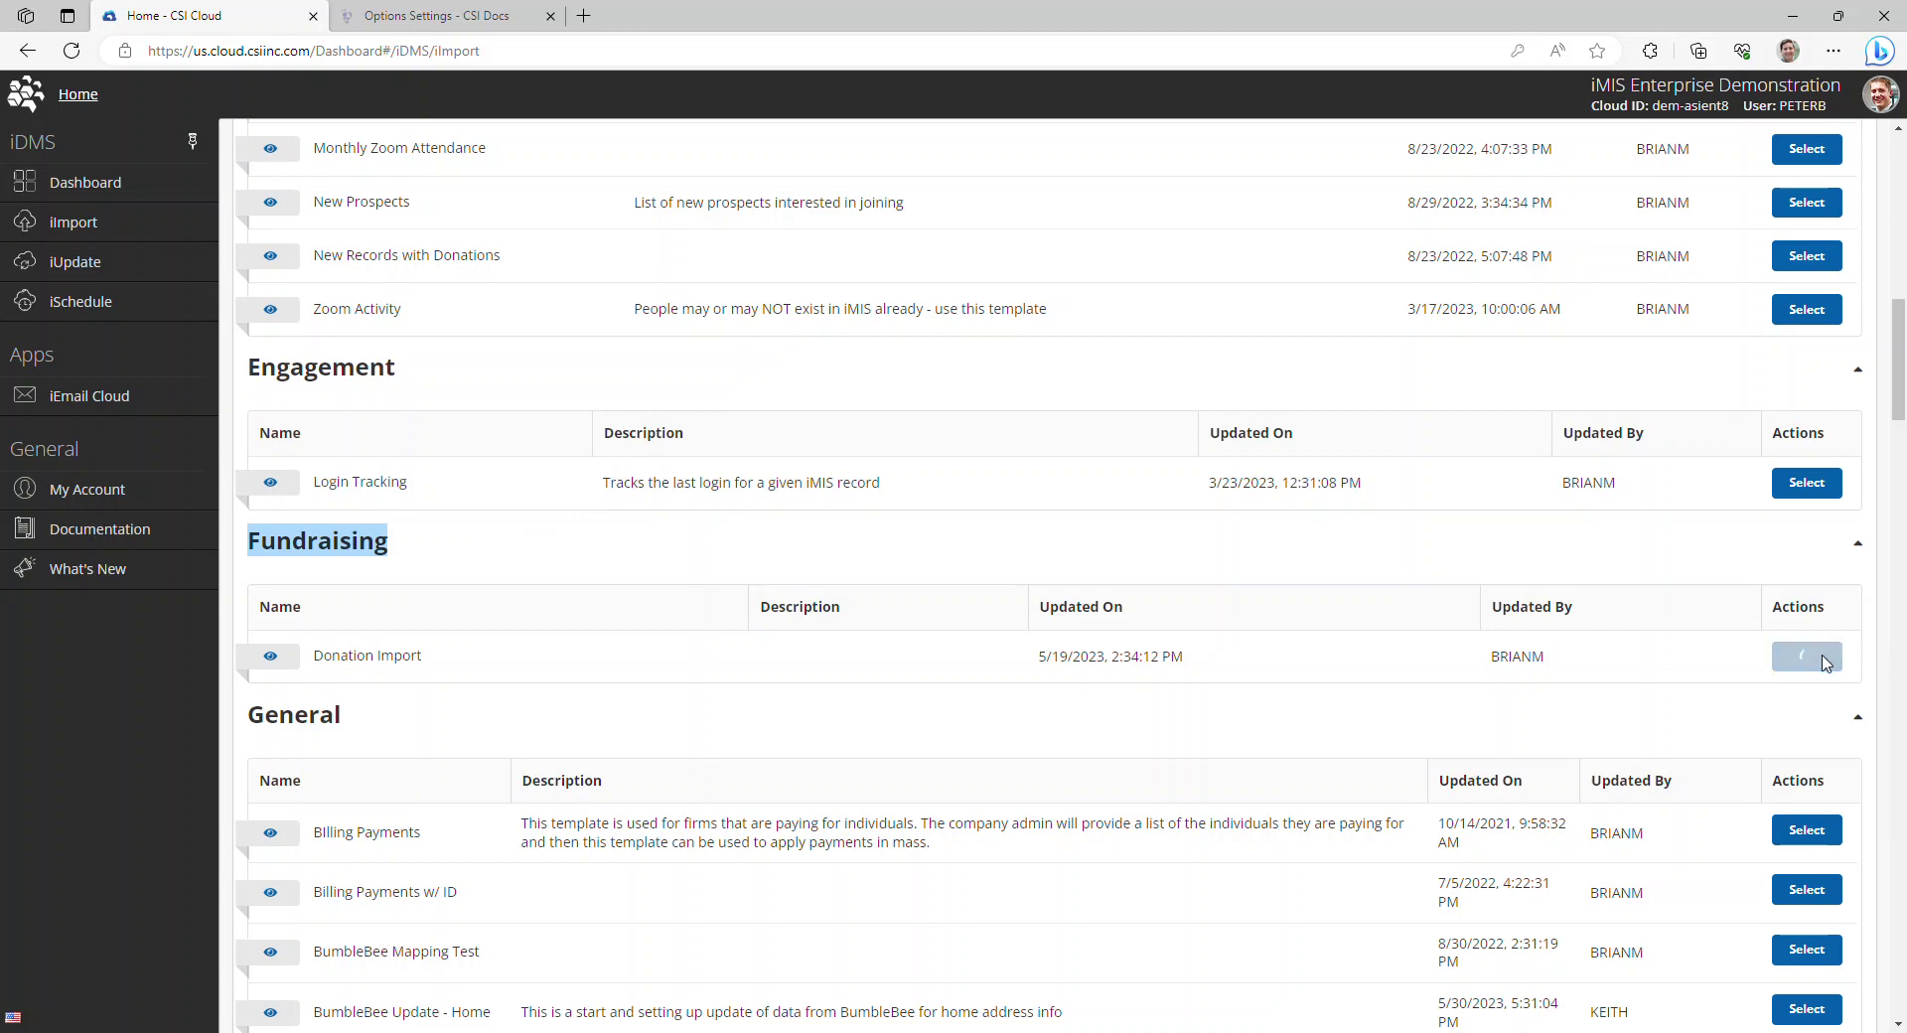
{"action": "left_click", "coordinate": [640, 554]}
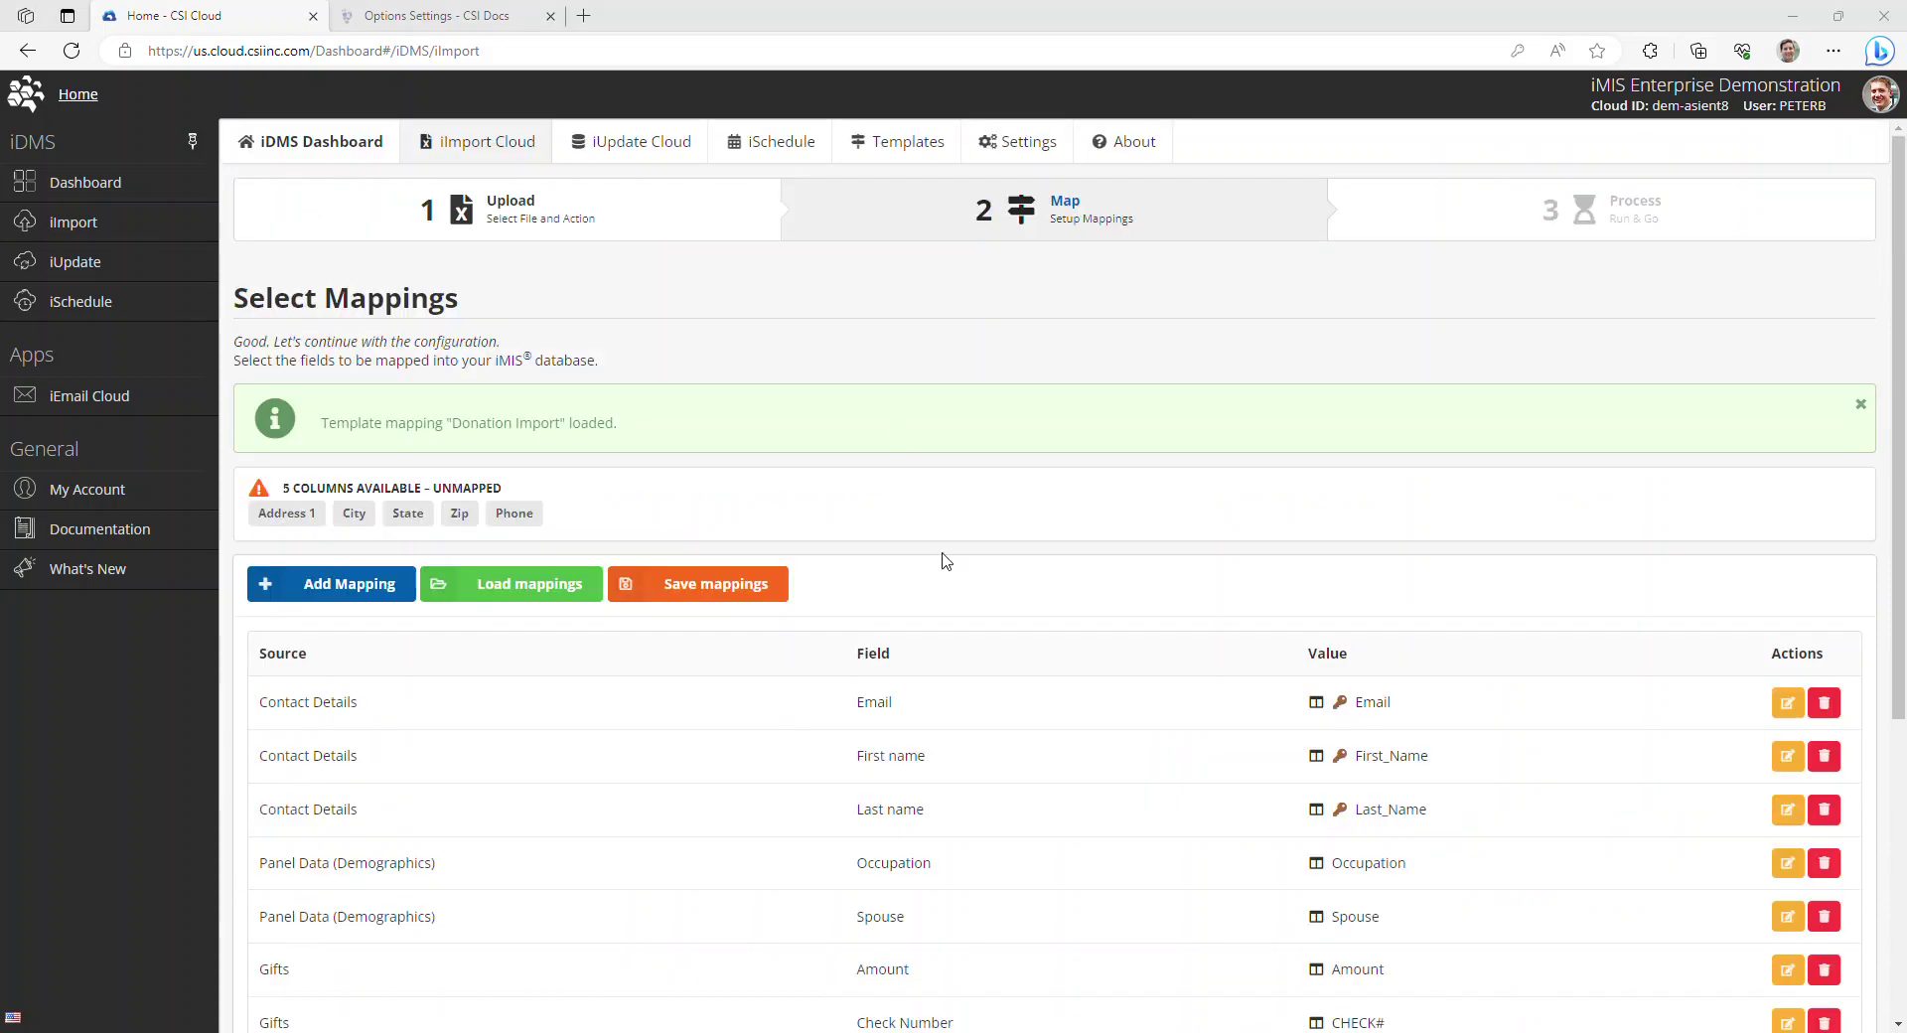
Review the loaded mappings, examining the Email, First_Name and Last_Name match columns and the Panel Data (Demographics) sources.
{"action": "scroll", "coordinate": [991, 368], "scroll_direction": "down", "scroll_amount": 3}
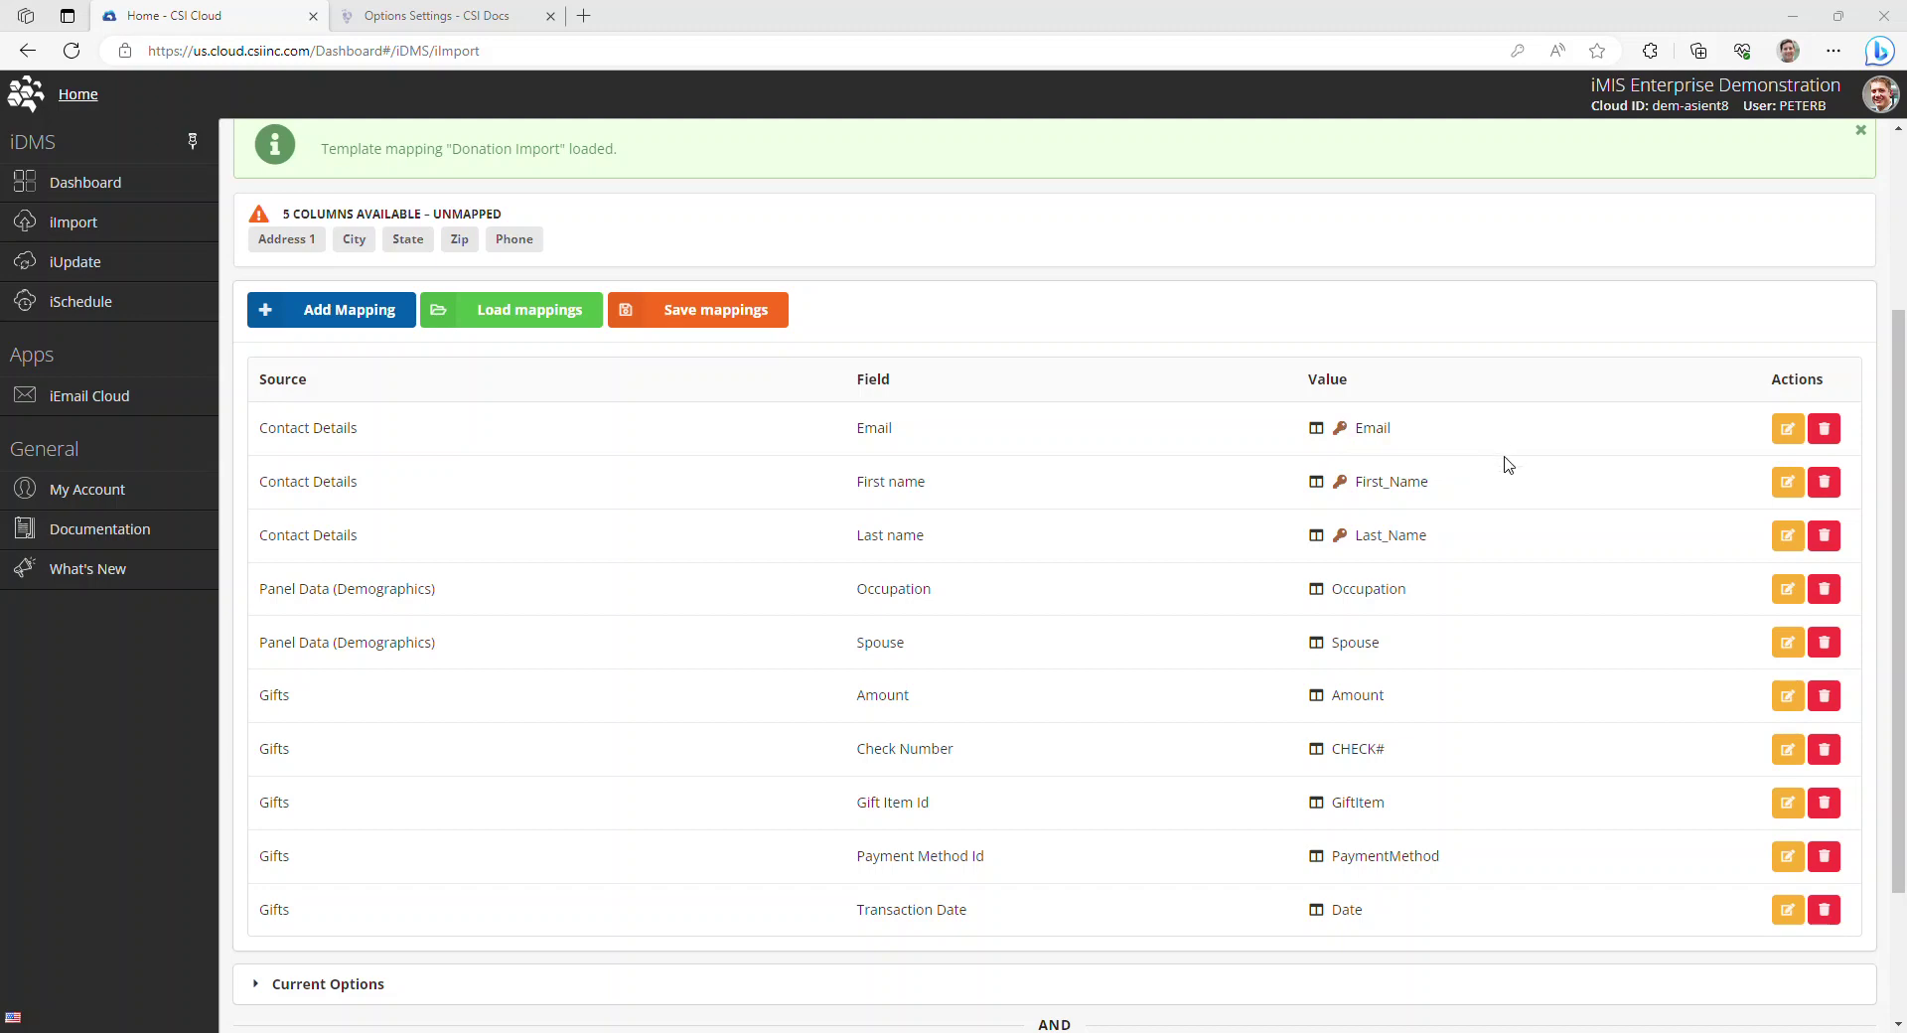
{"action": "double_click", "coordinate": [1375, 428]}
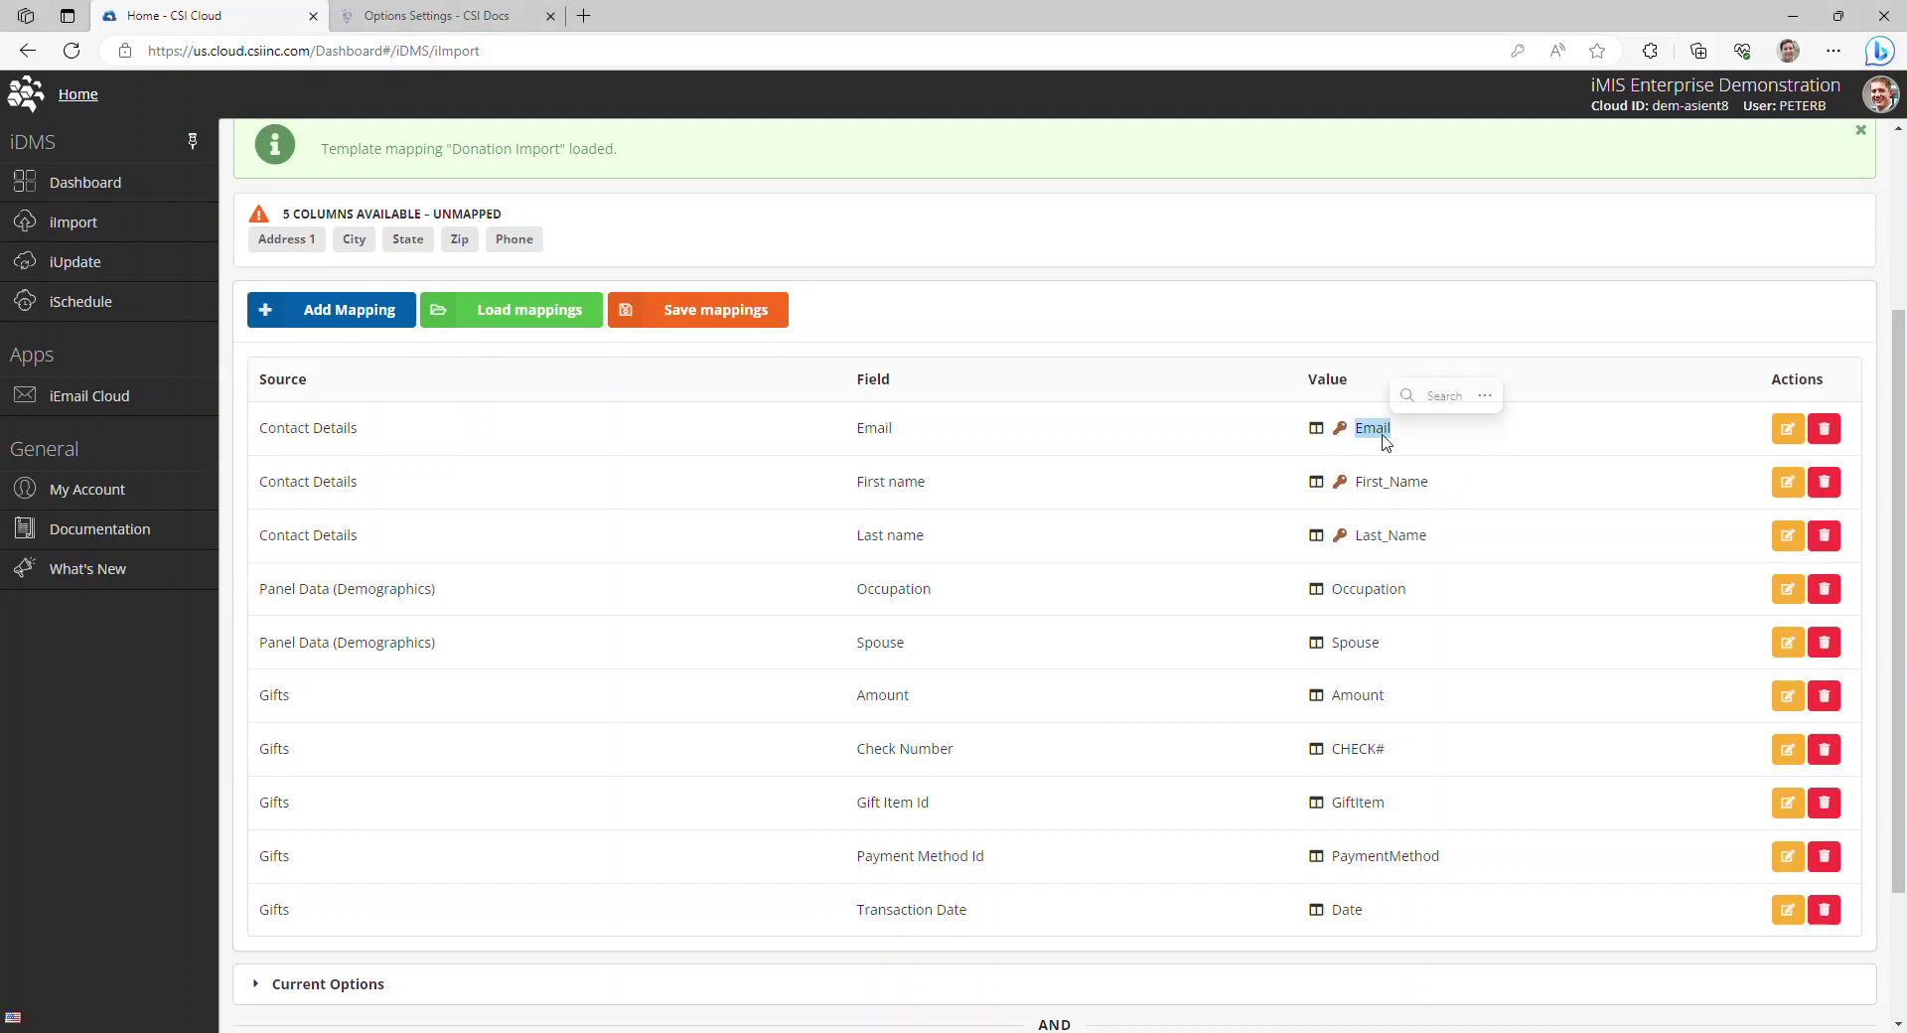
{"action": "double_click", "coordinate": [1392, 481]}
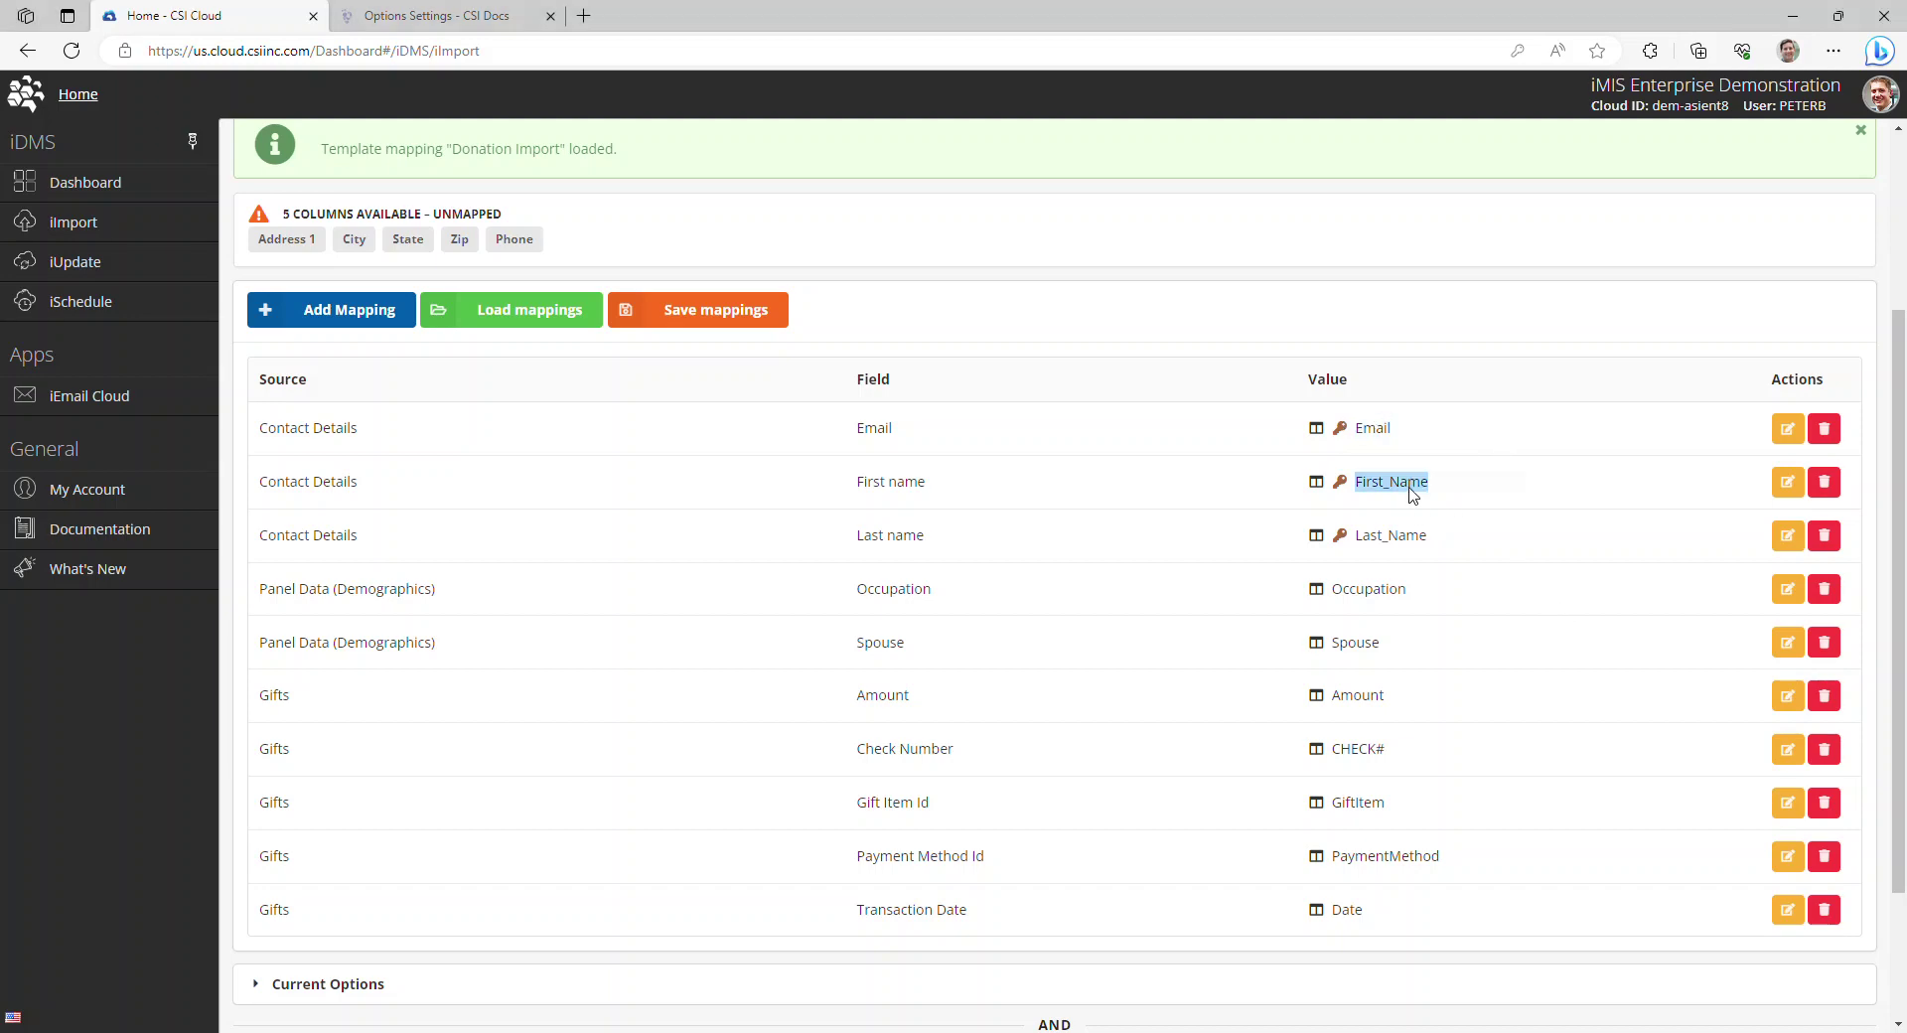
{"action": "double_click", "coordinate": [1390, 535]}
{"action": "left_click", "coordinate": [1539, 521]}
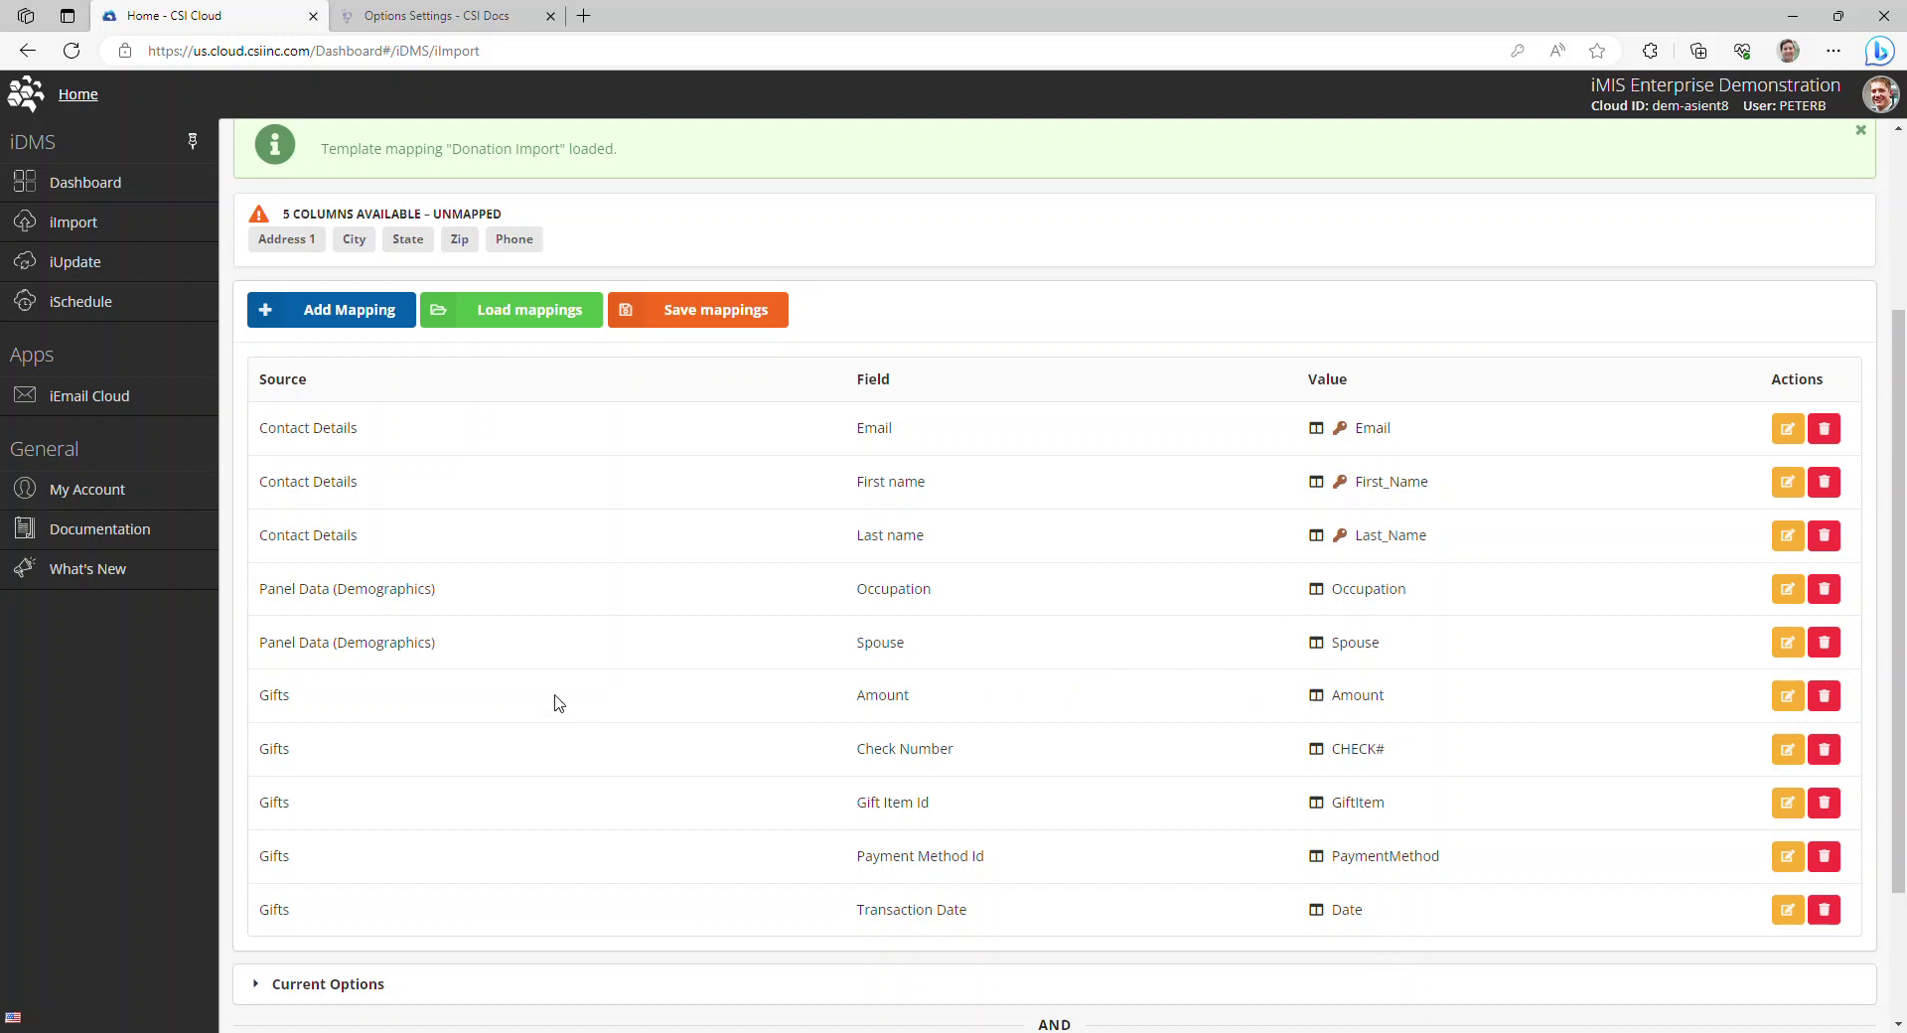
{"action": "double_click", "coordinate": [415, 590]}
{"action": "left_click", "coordinate": [758, 603]}
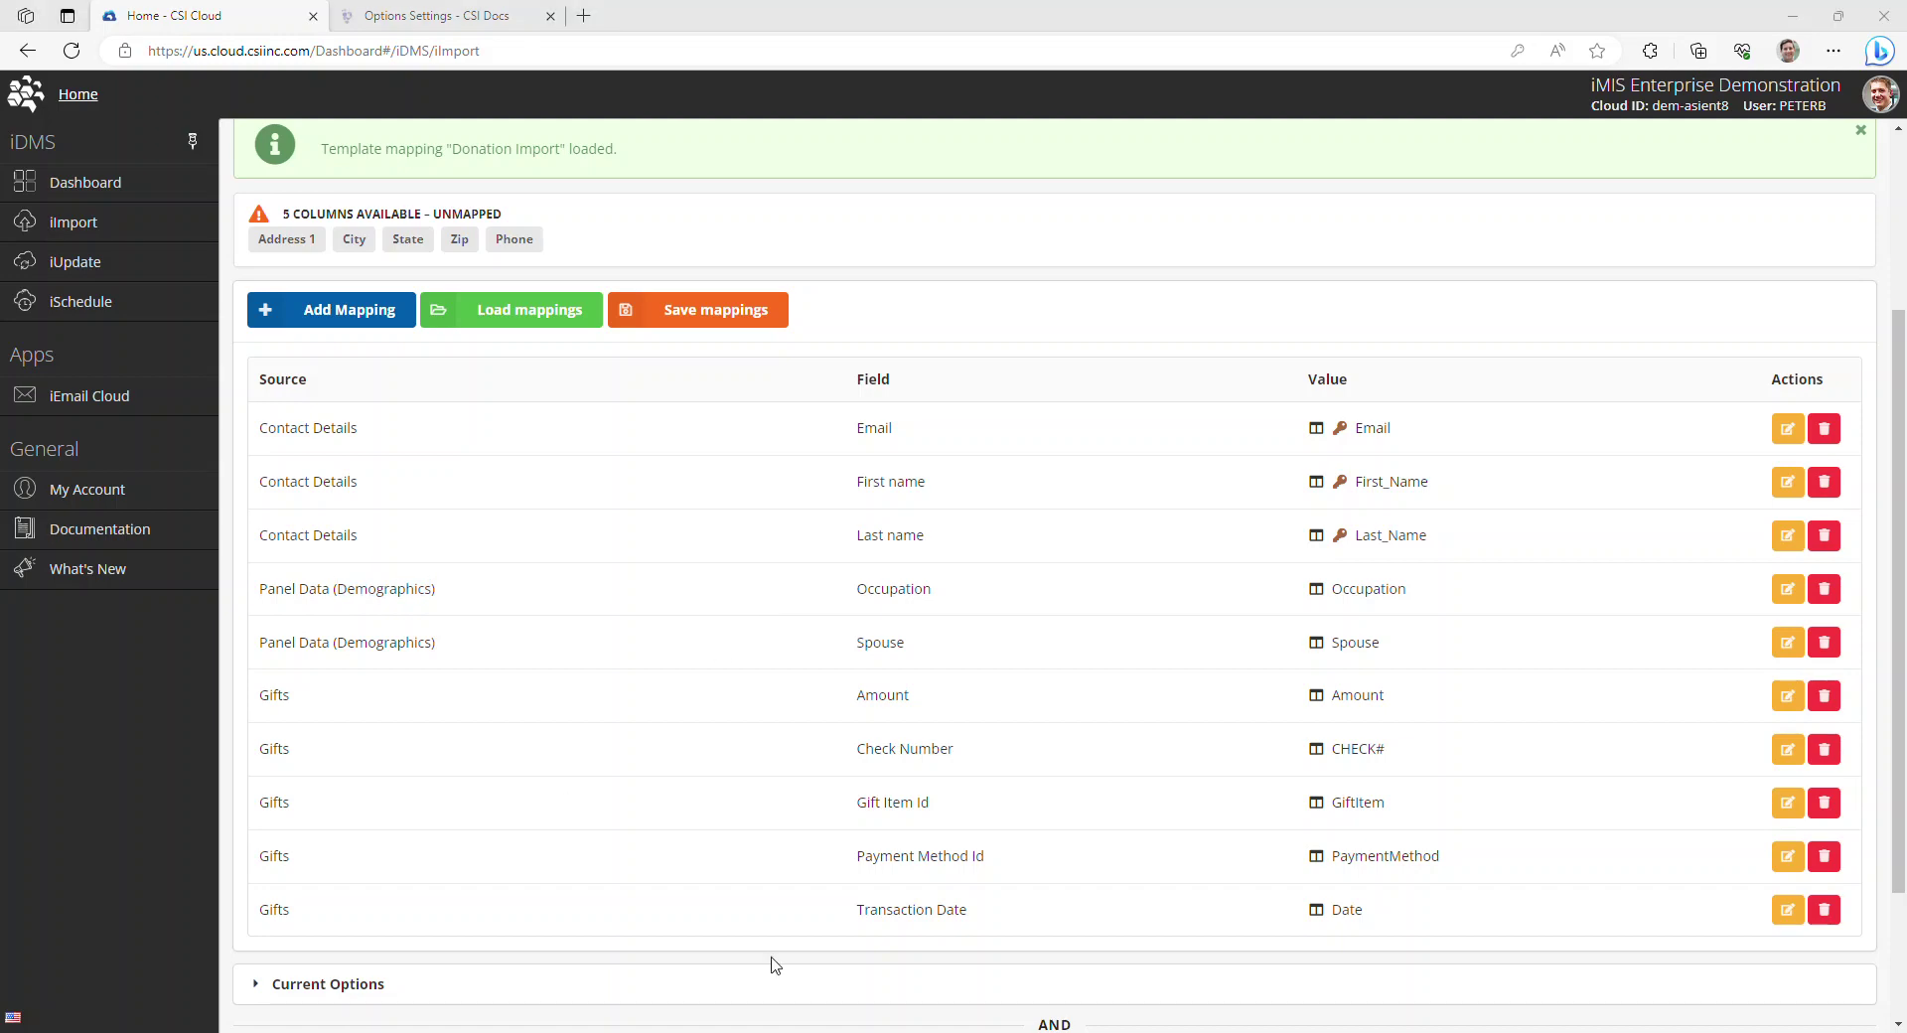
Expand the Current Options of the import and review the skip, error-handling and blank-value settings.
{"action": "scroll", "coordinate": [669, 714], "scroll_direction": "down", "scroll_amount": 2}
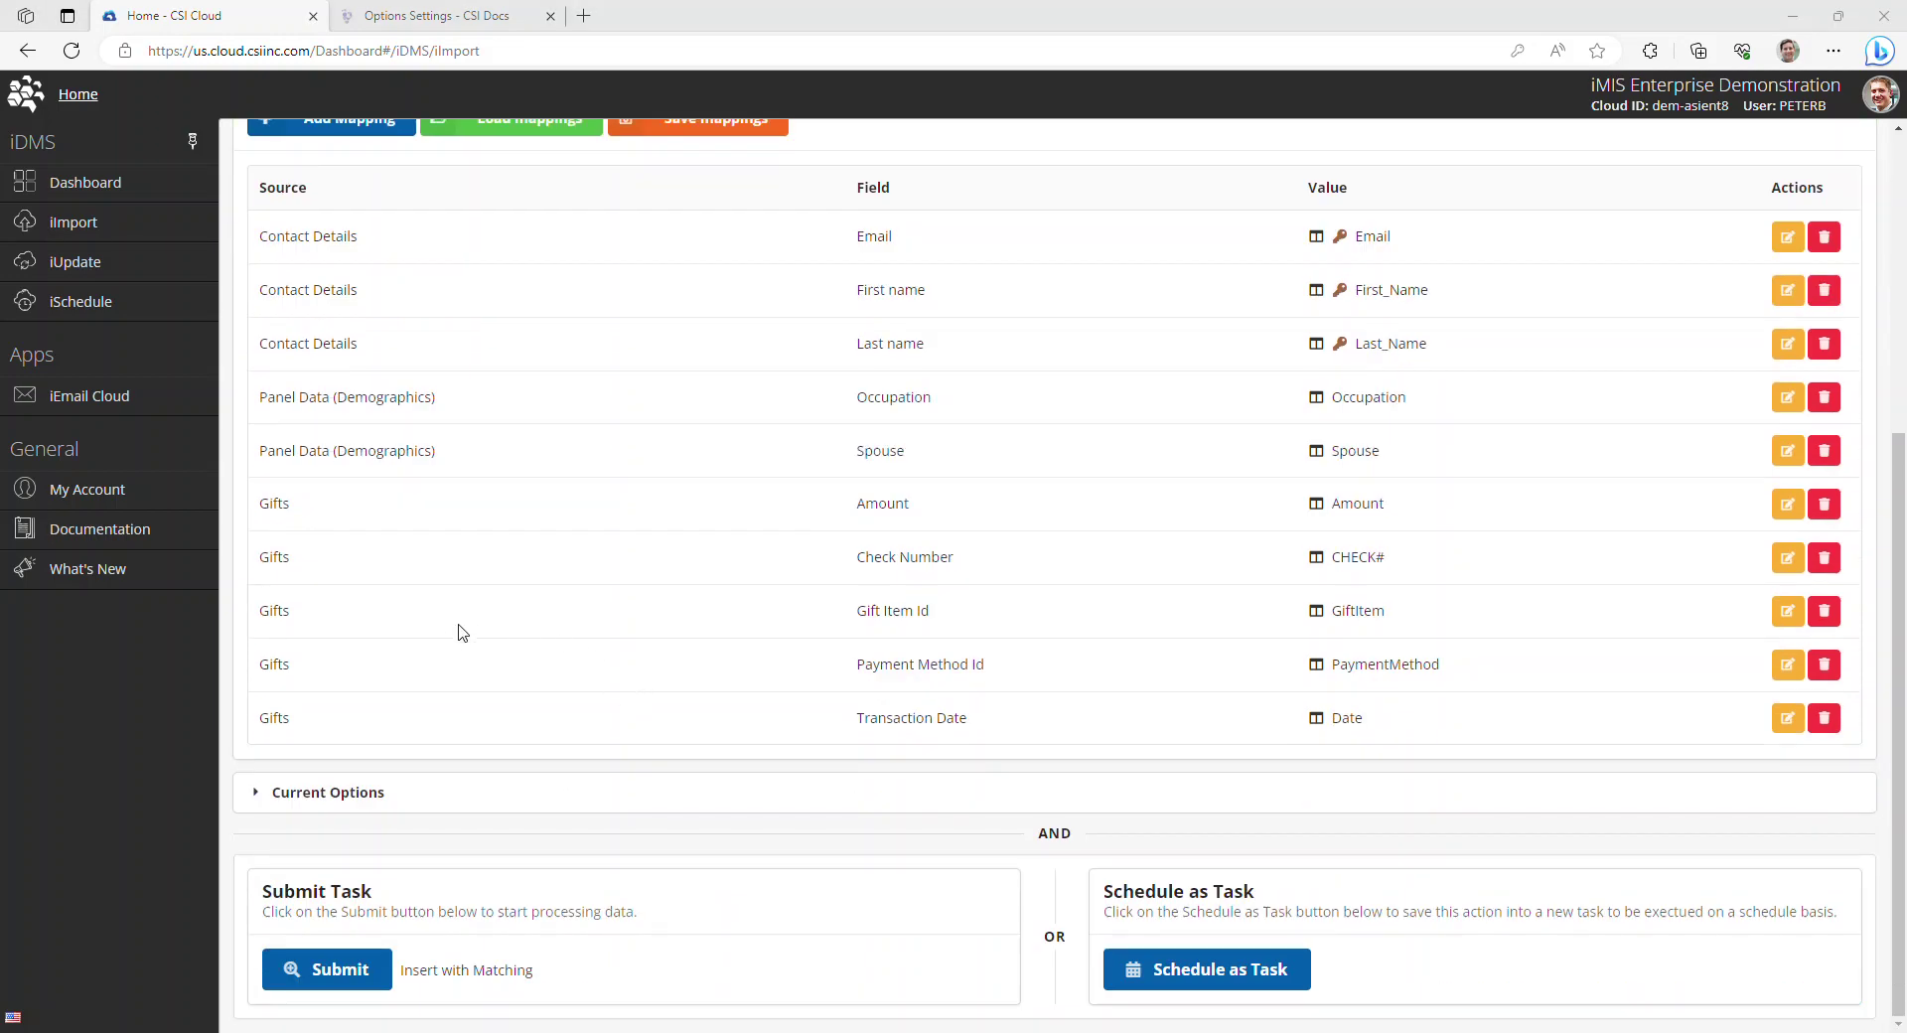
{"action": "left_click", "coordinate": [328, 795]}
{"action": "scroll", "coordinate": [653, 312], "scroll_direction": "down", "scroll_amount": 5}
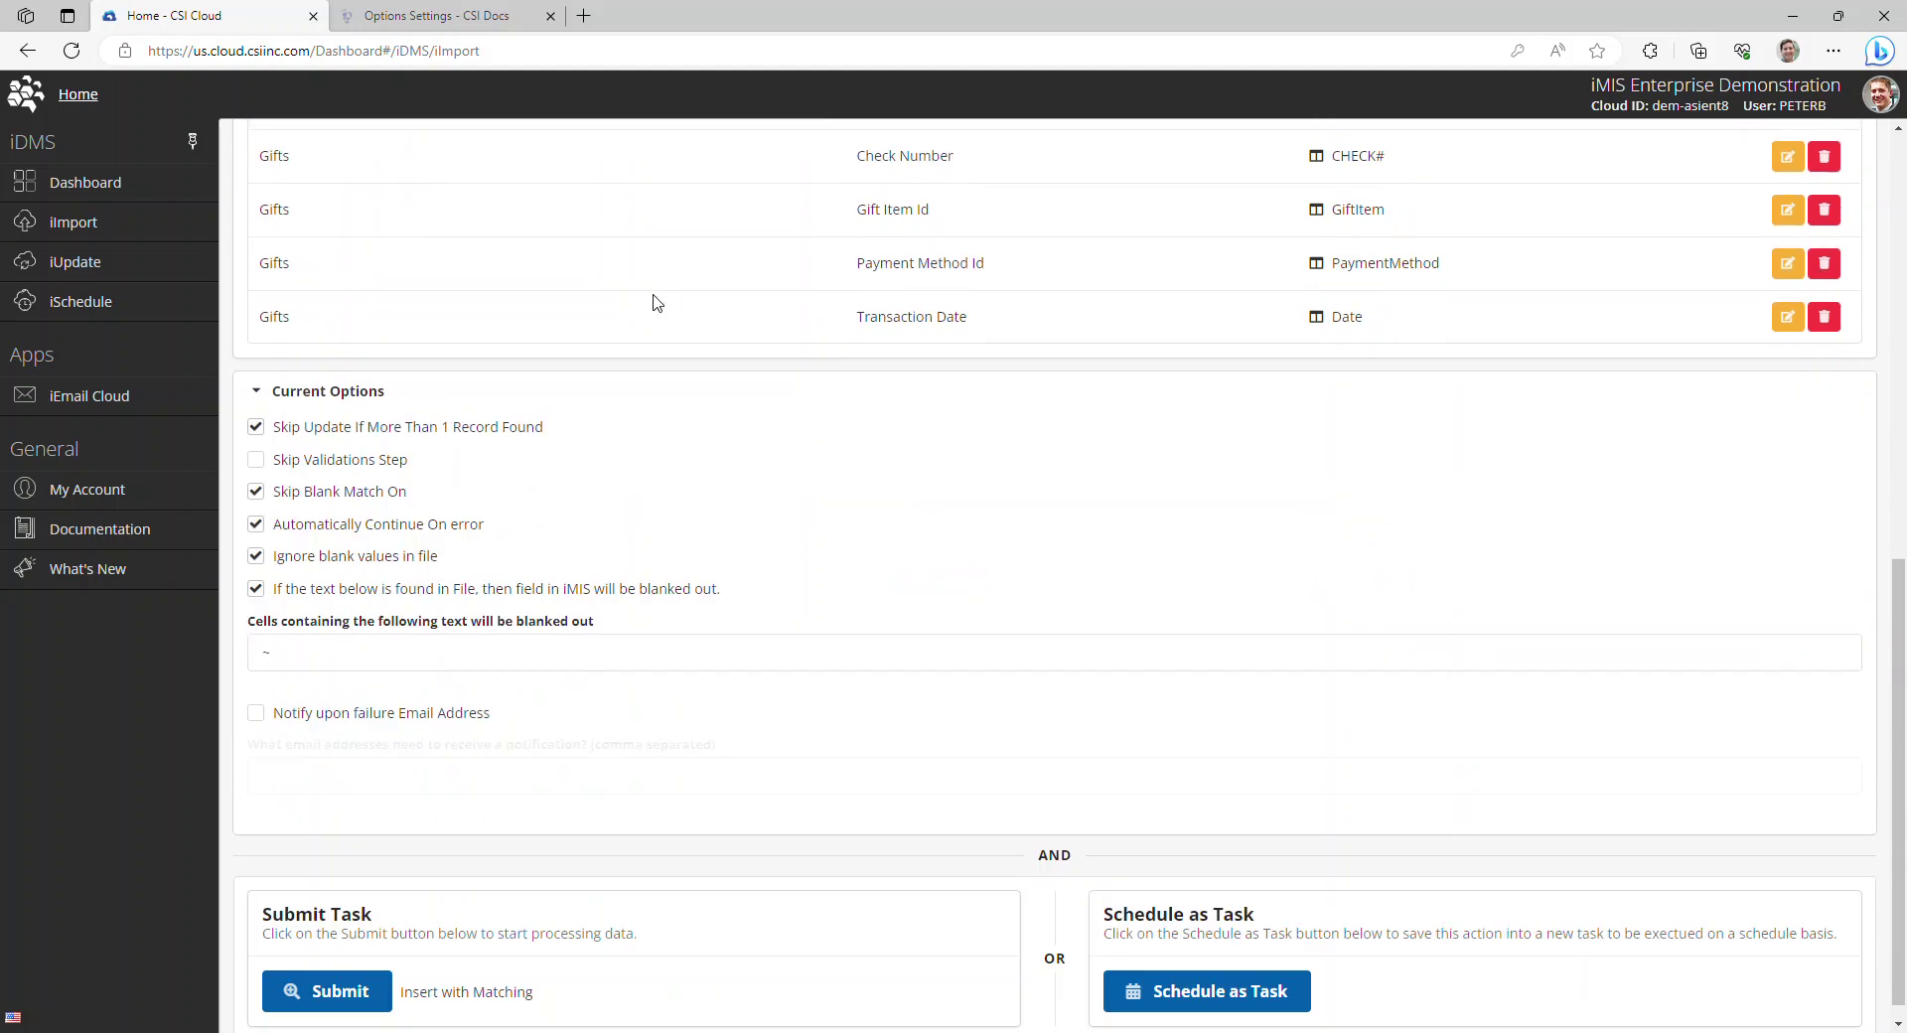
{"action": "scroll", "coordinate": [1063, 675], "scroll_direction": "up", "scroll_amount": 5}
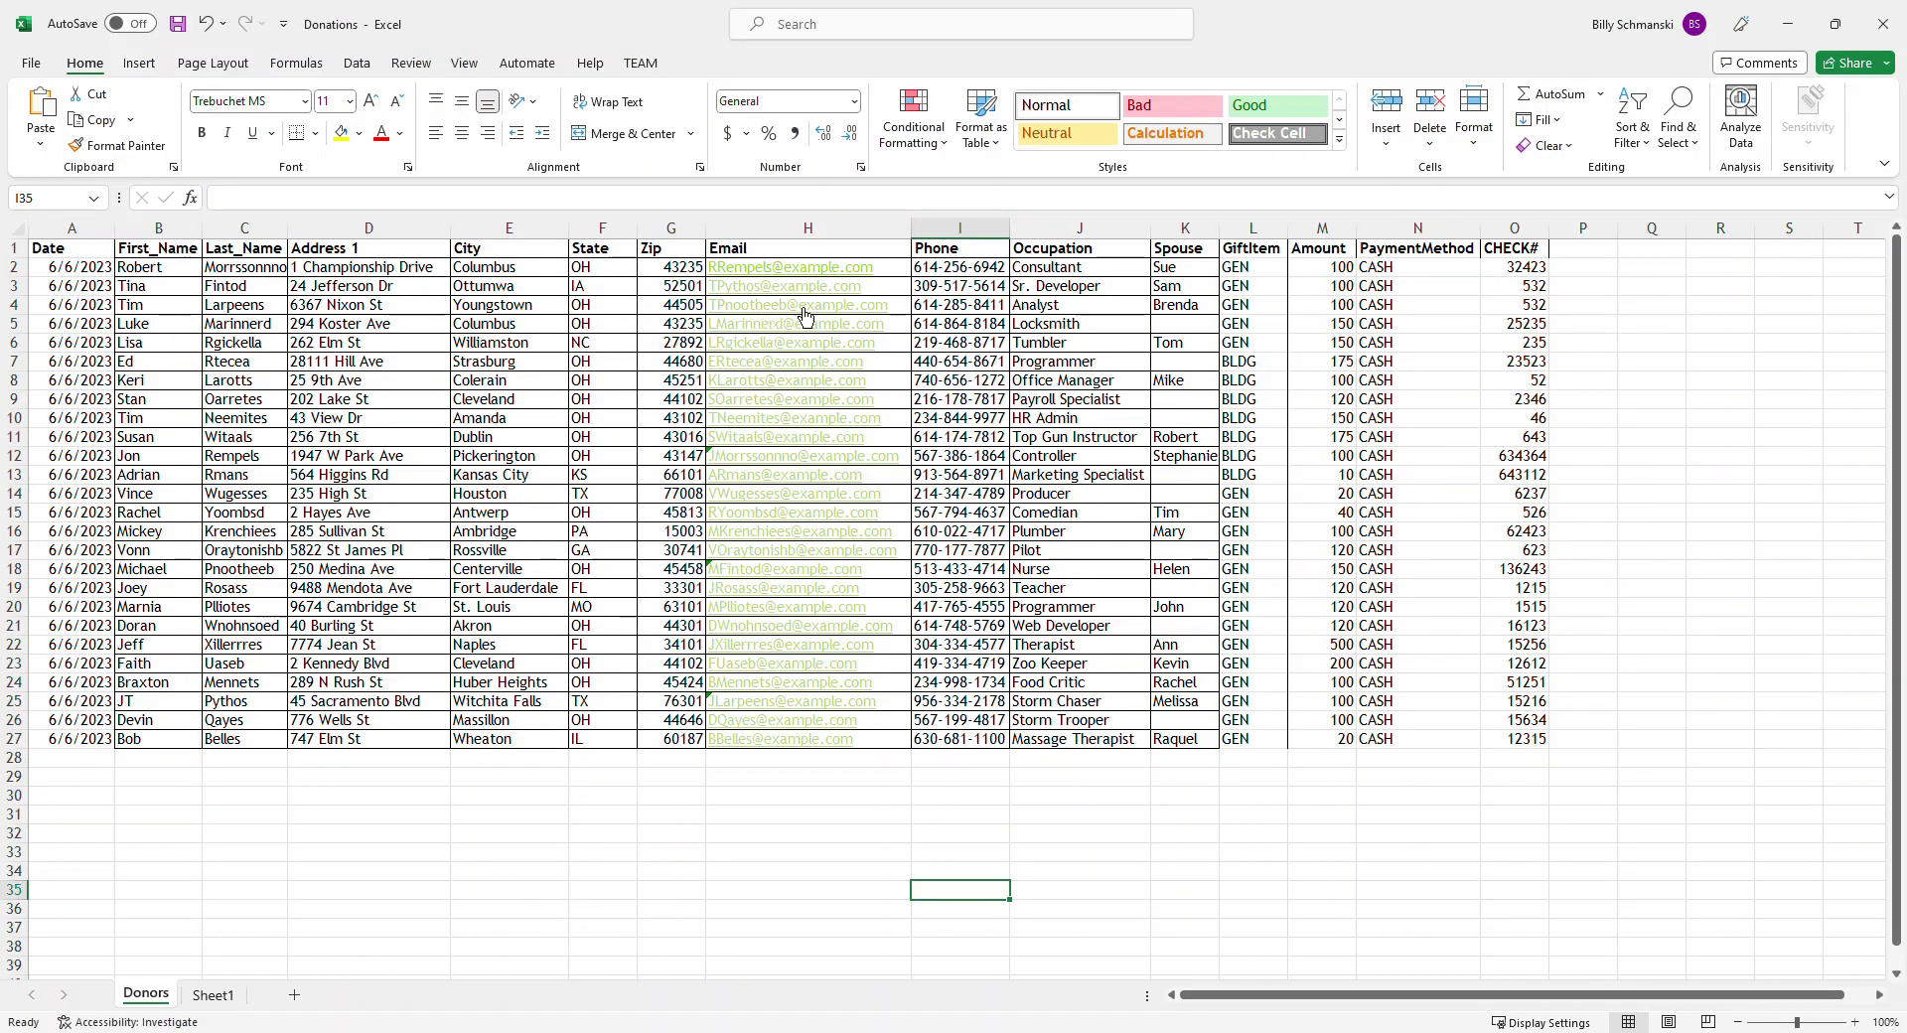
Switch to the Donations workbook in Excel, clear the email in cell H2 and check that row's first and last name cells.
{"action": "left_click", "coordinate": [903, 266]}
{"action": "key", "text": "Delete"}
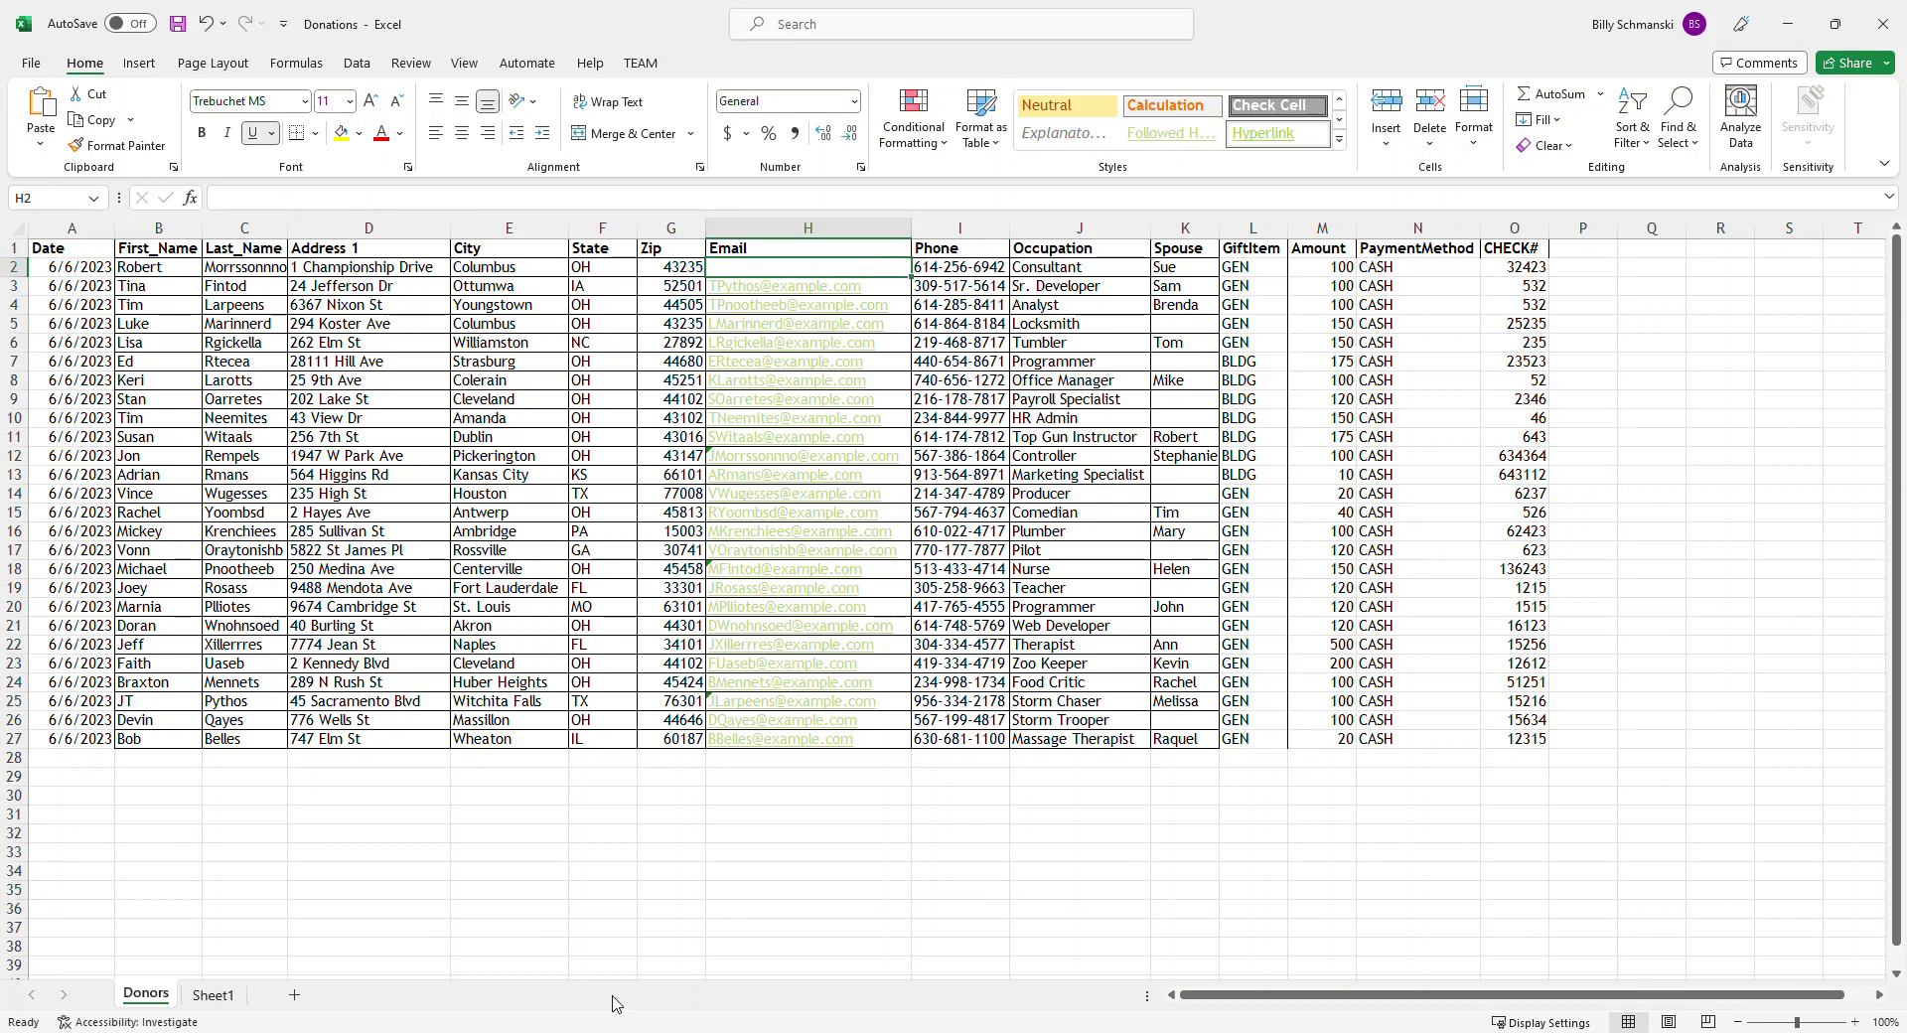
{"action": "left_click", "coordinate": [739, 874]}
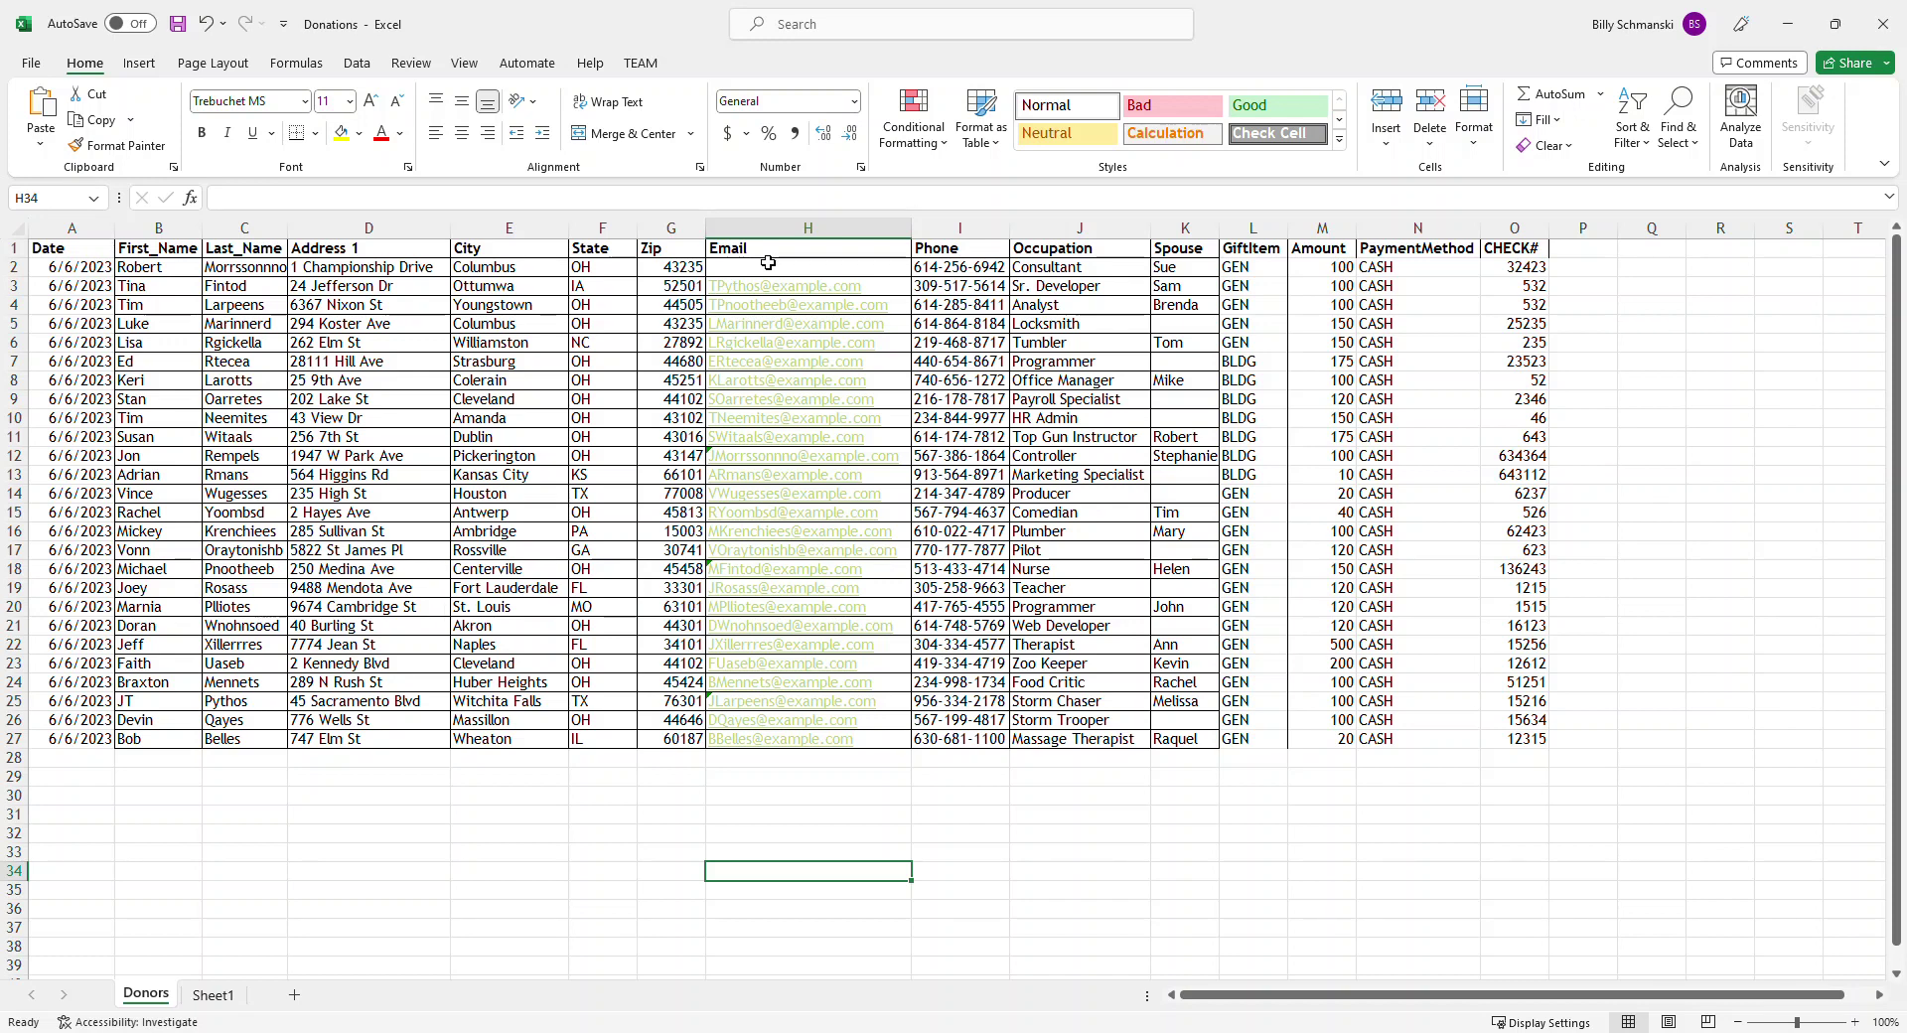
{"action": "left_click", "coordinate": [157, 263]}
{"action": "left_click", "coordinate": [256, 266]}
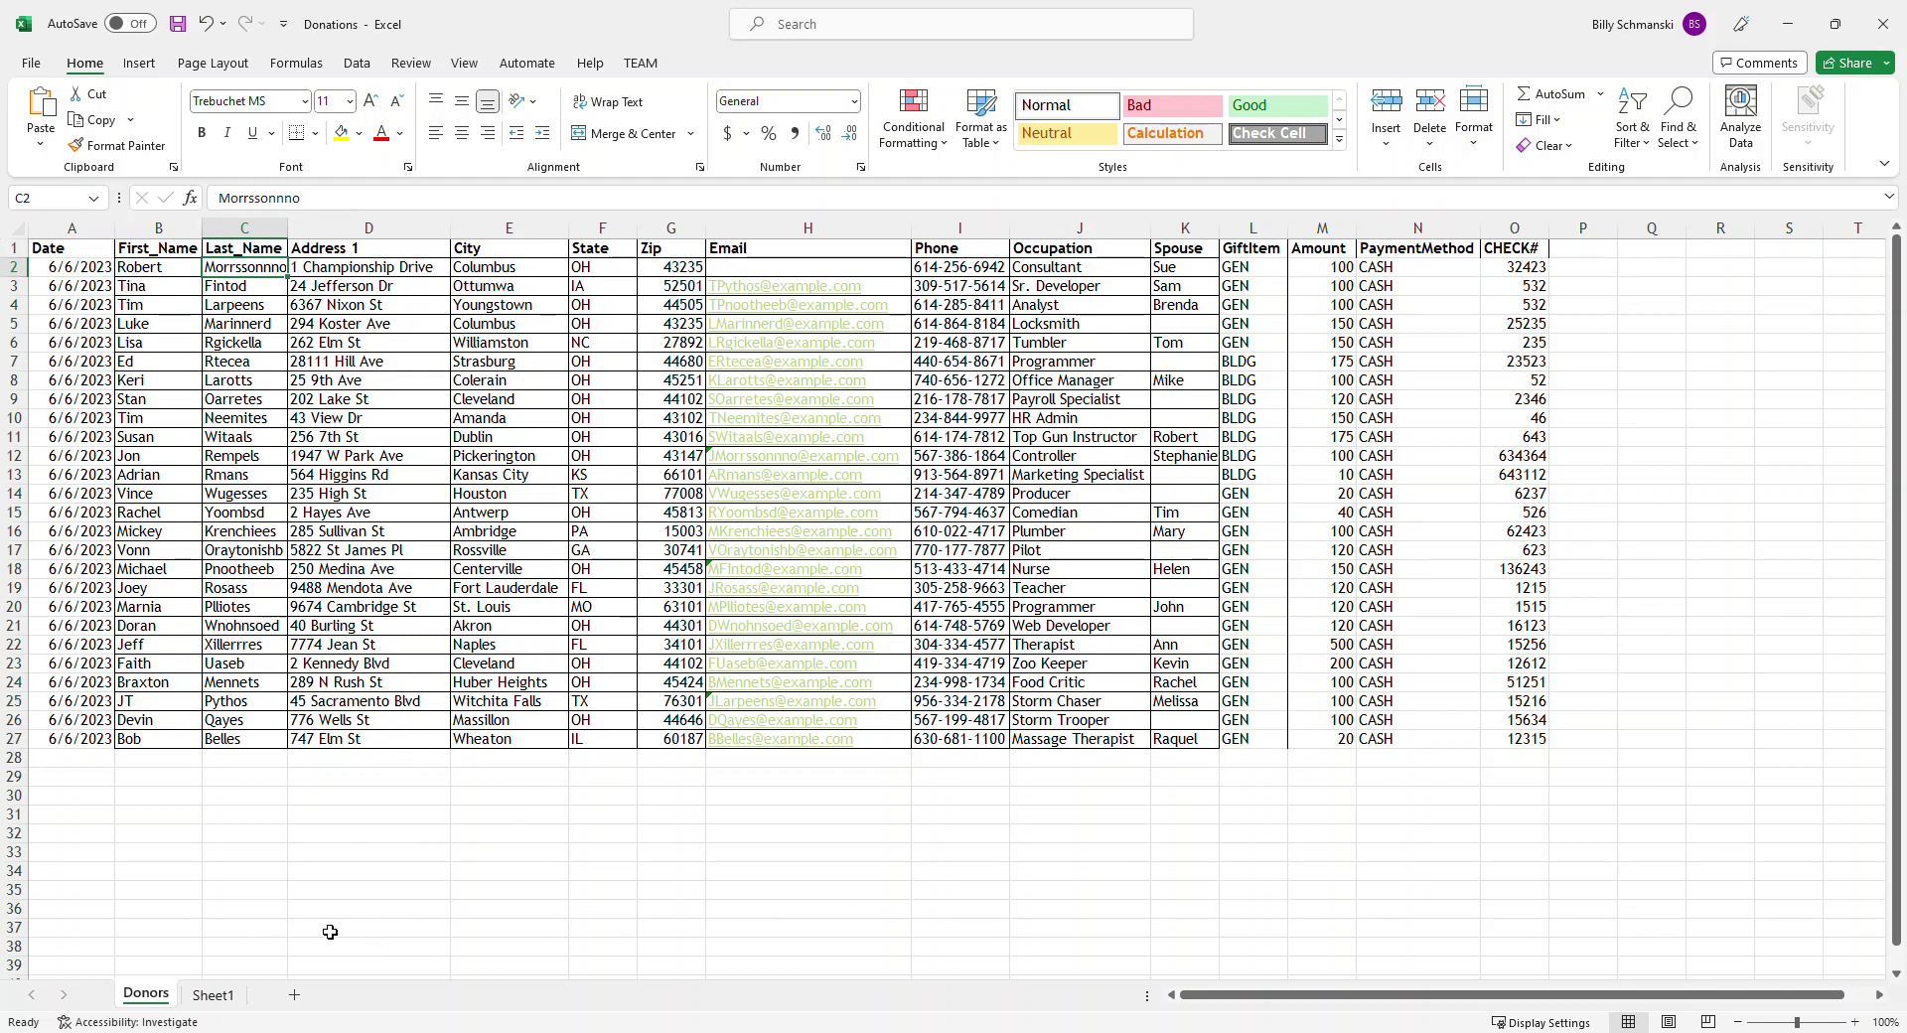
Return to the iImport page in the browser and examine the import options and the Spouse column mapping.
{"action": "left_click", "coordinate": [109, 958]}
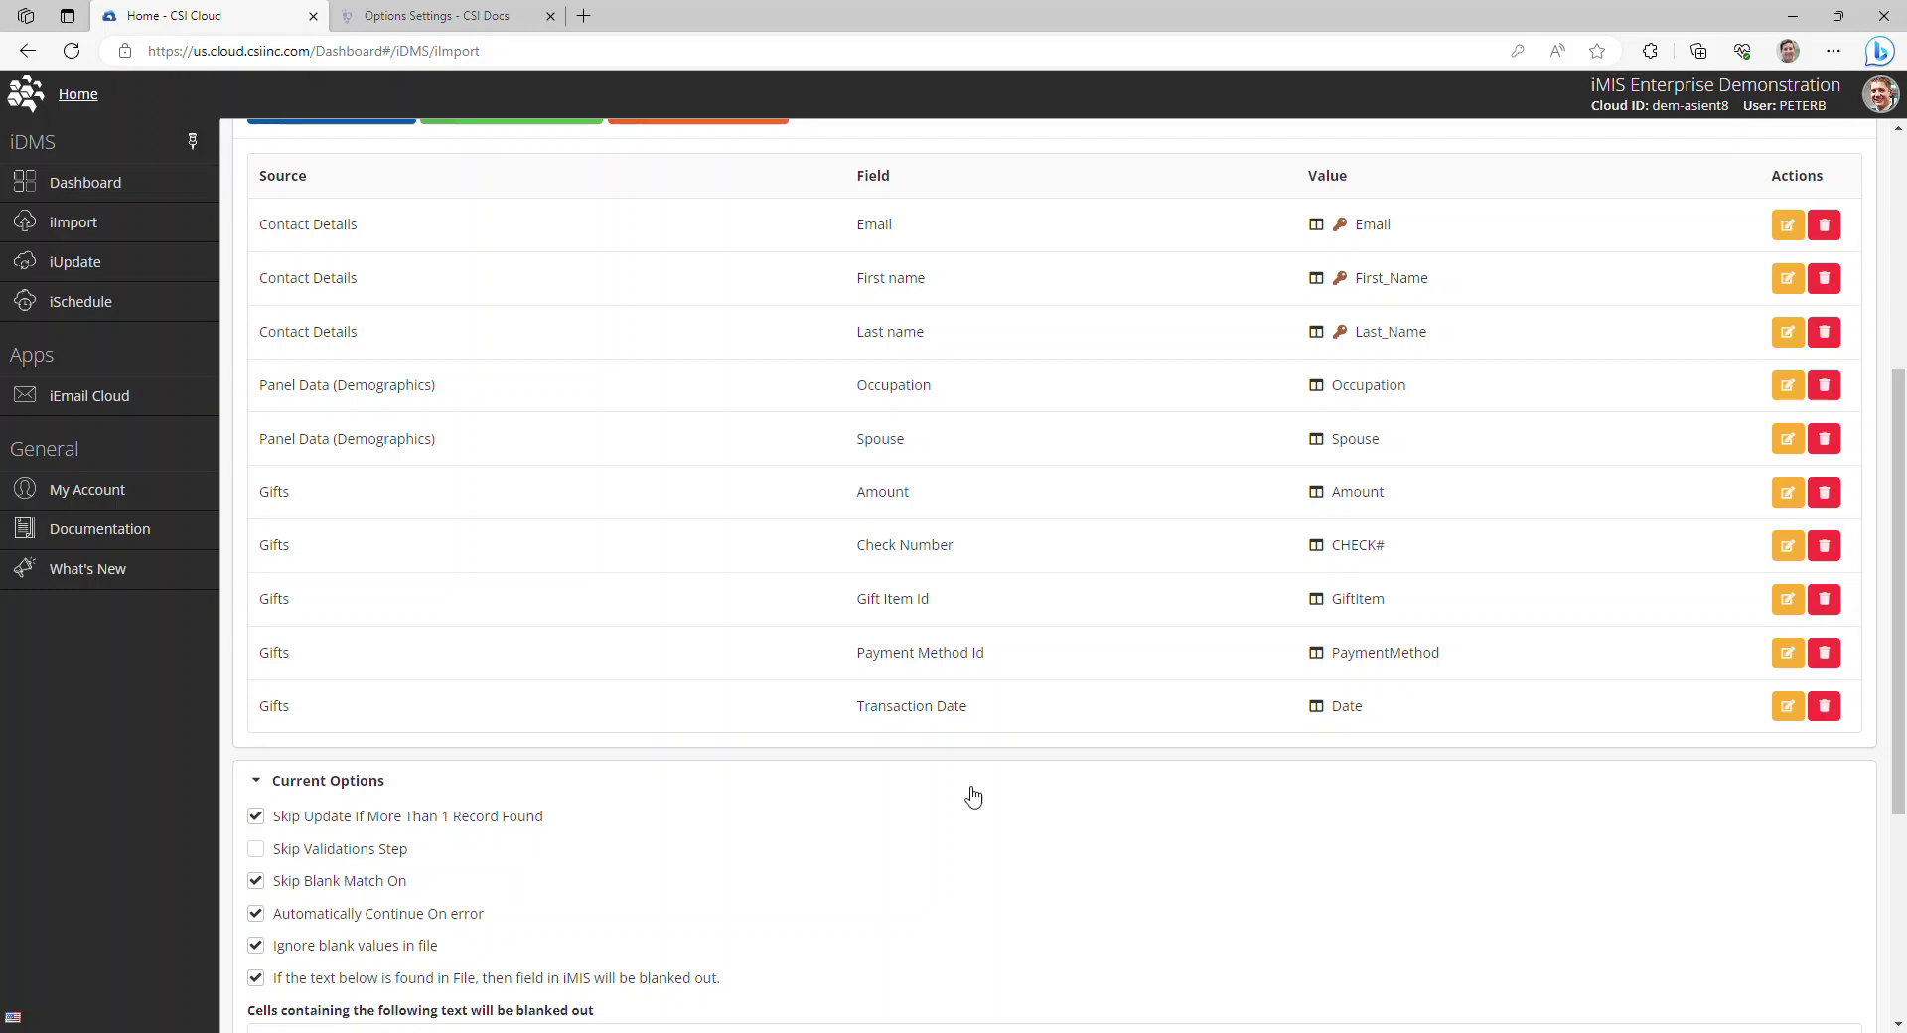
{"action": "scroll", "coordinate": [1145, 788], "scroll_direction": "down", "scroll_amount": 1}
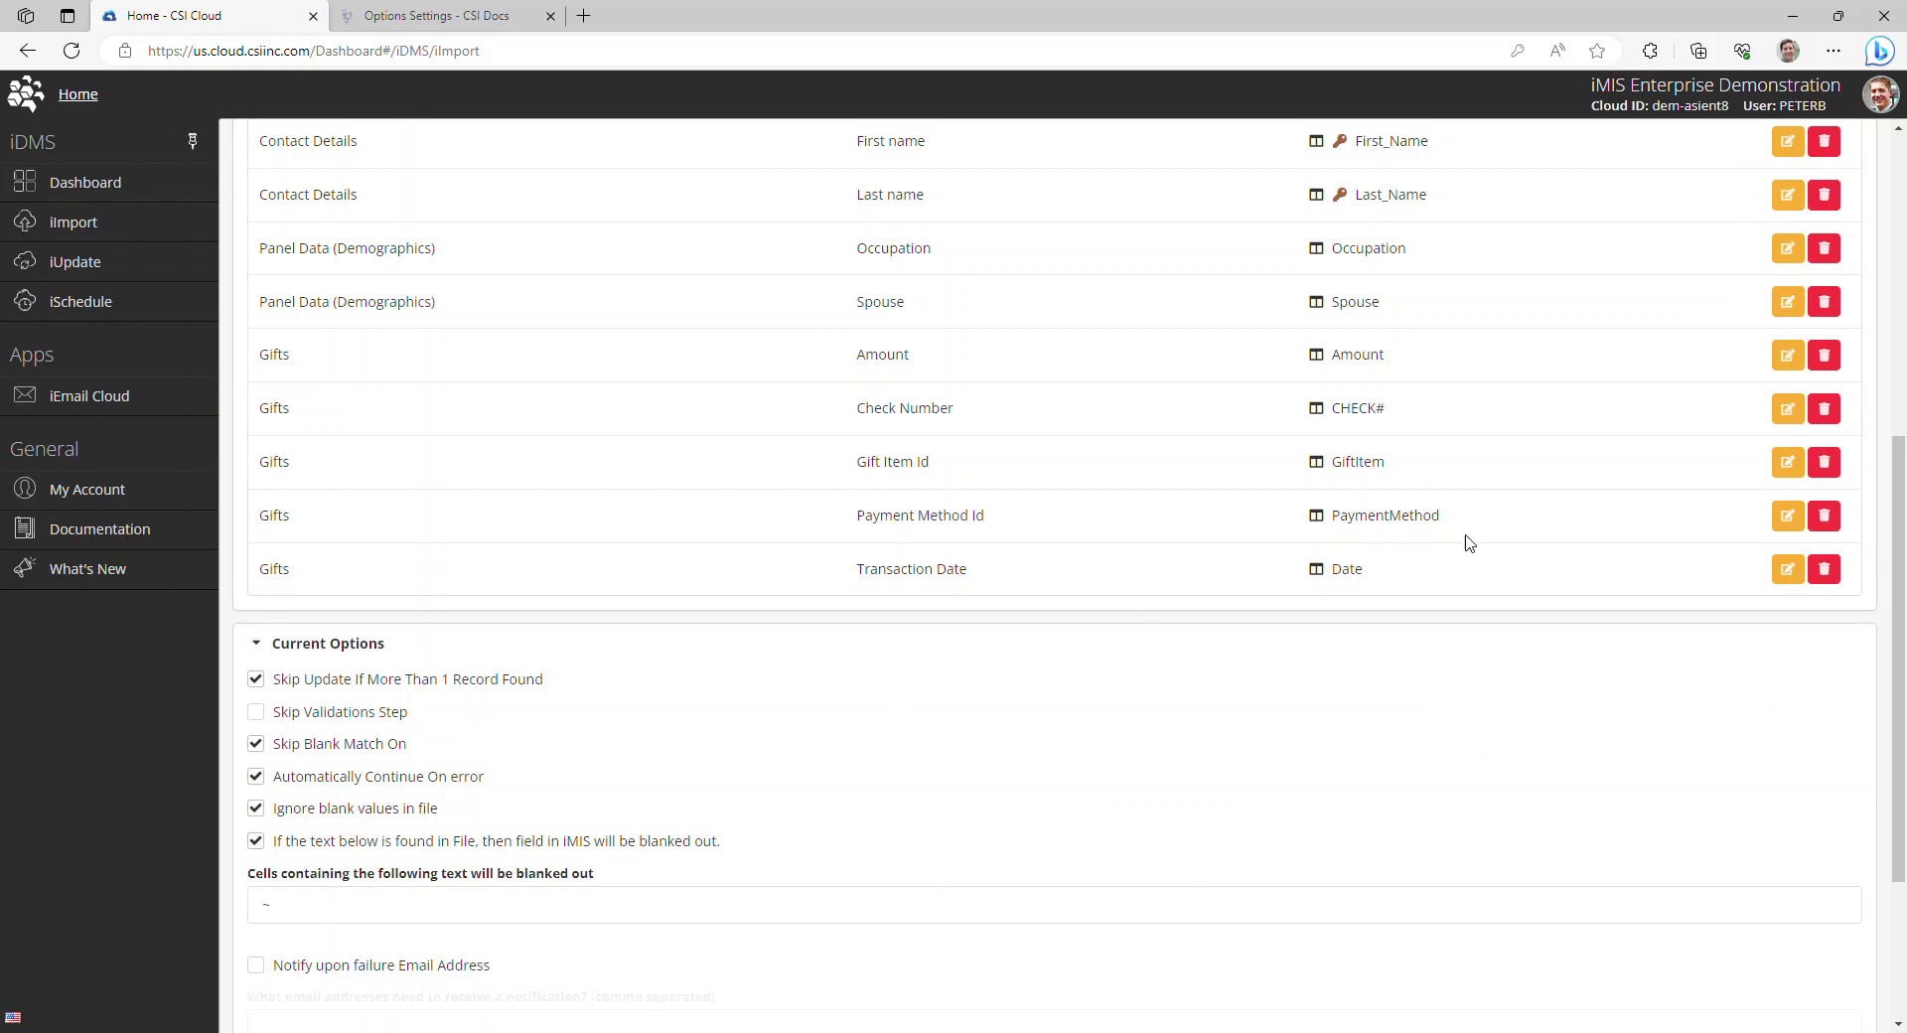
{"action": "scroll", "coordinate": [1460, 566], "scroll_direction": "up", "scroll_amount": 3}
{"action": "double_click", "coordinate": [1361, 574]}
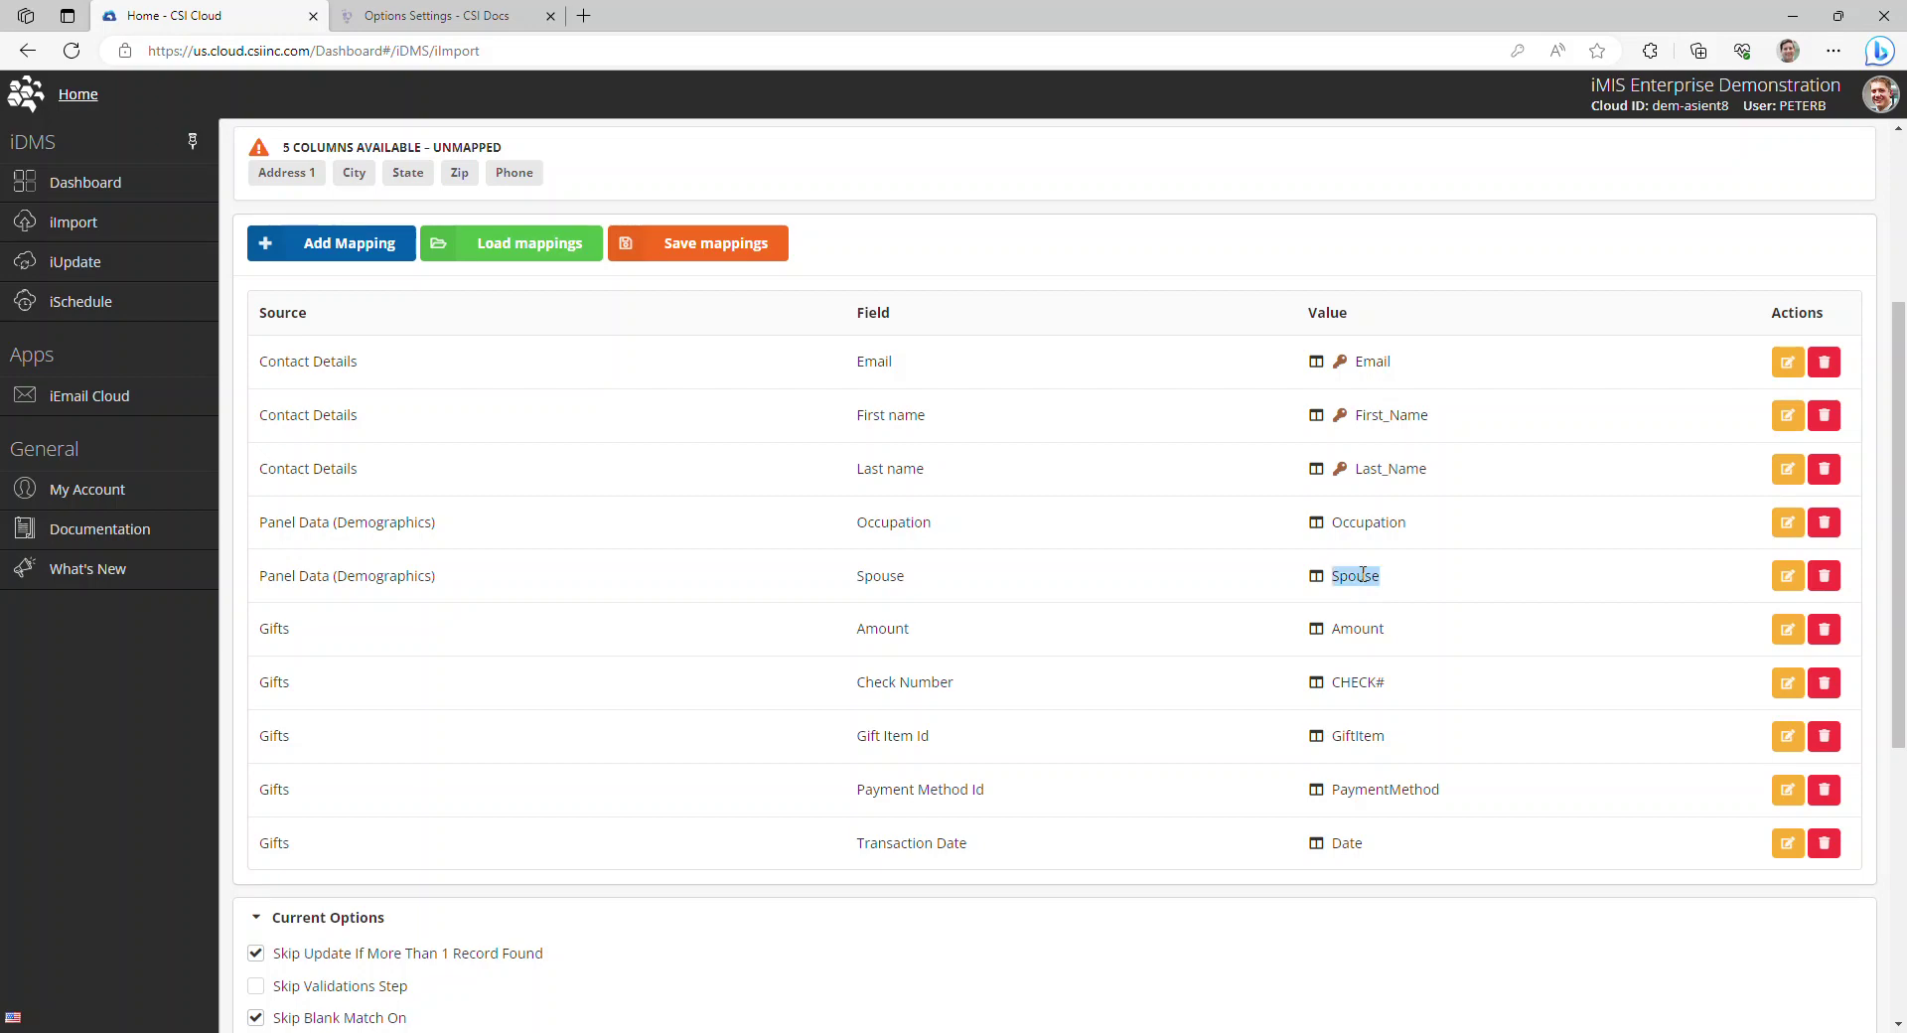
Switch to the Donations workbook in Excel and clear the Spouse value in cell K2 of the Donors sheet.
{"action": "left_click", "coordinate": [250, 1032]}
{"action": "left_click", "coordinate": [1200, 271]}
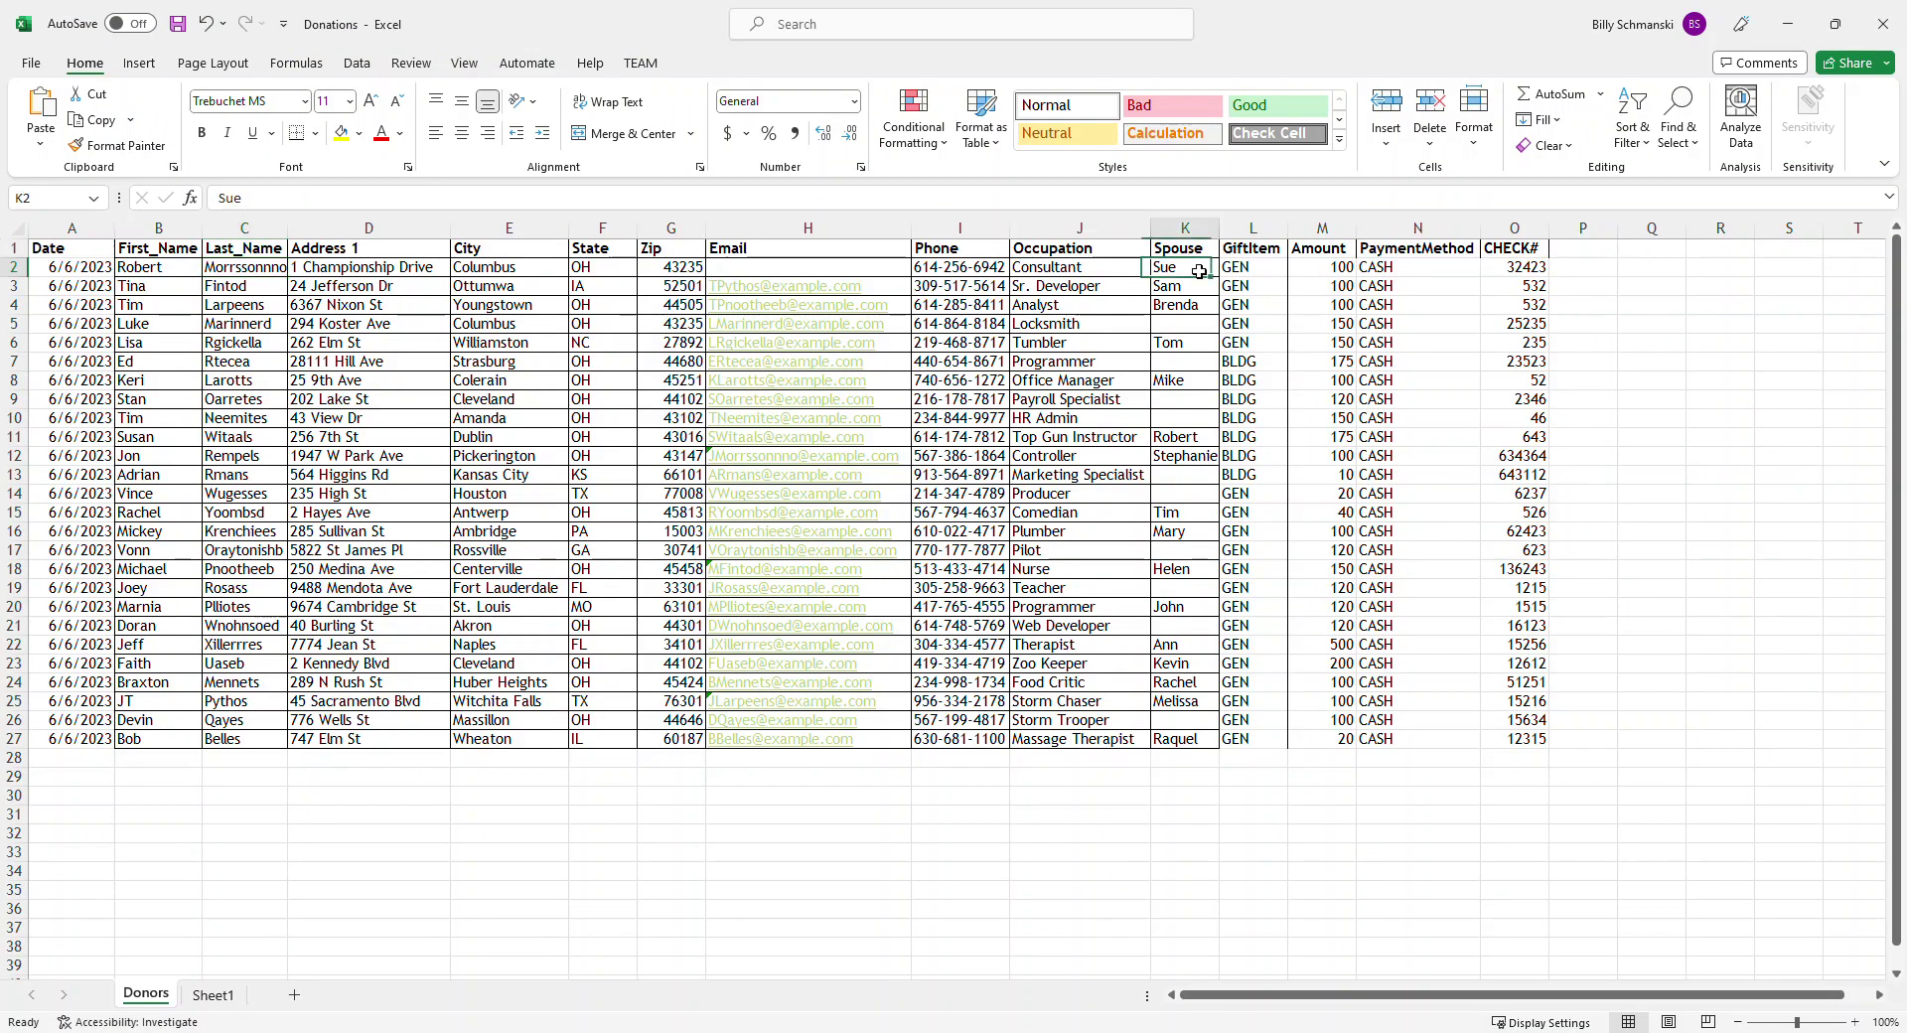
{"action": "key", "text": "Delete"}
{"action": "left_click", "coordinate": [15, 267]}
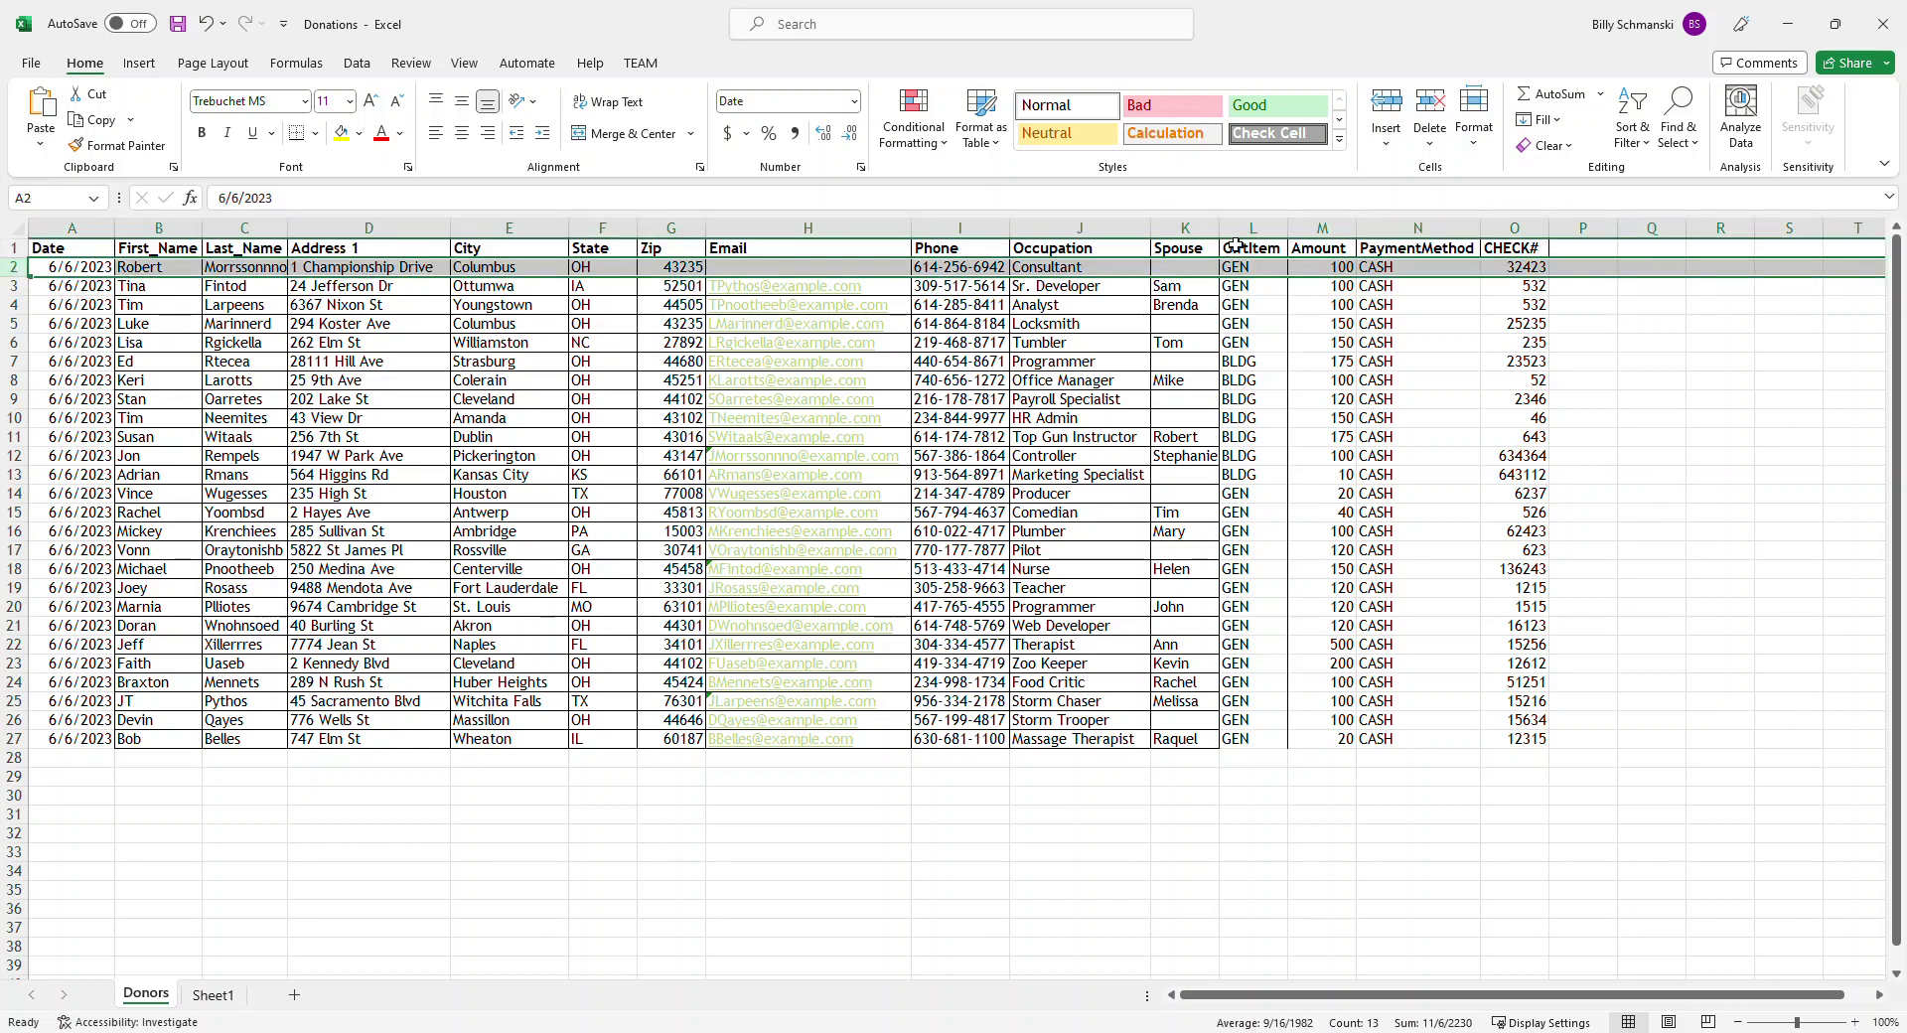
{"action": "left_click", "coordinate": [1192, 270]}
{"action": "key", "text": "ctrl+z"}
{"action": "key", "text": "Delete"}
{"action": "left_click", "coordinate": [1719, 452]}
{"action": "left_click", "coordinate": [1184, 274]}
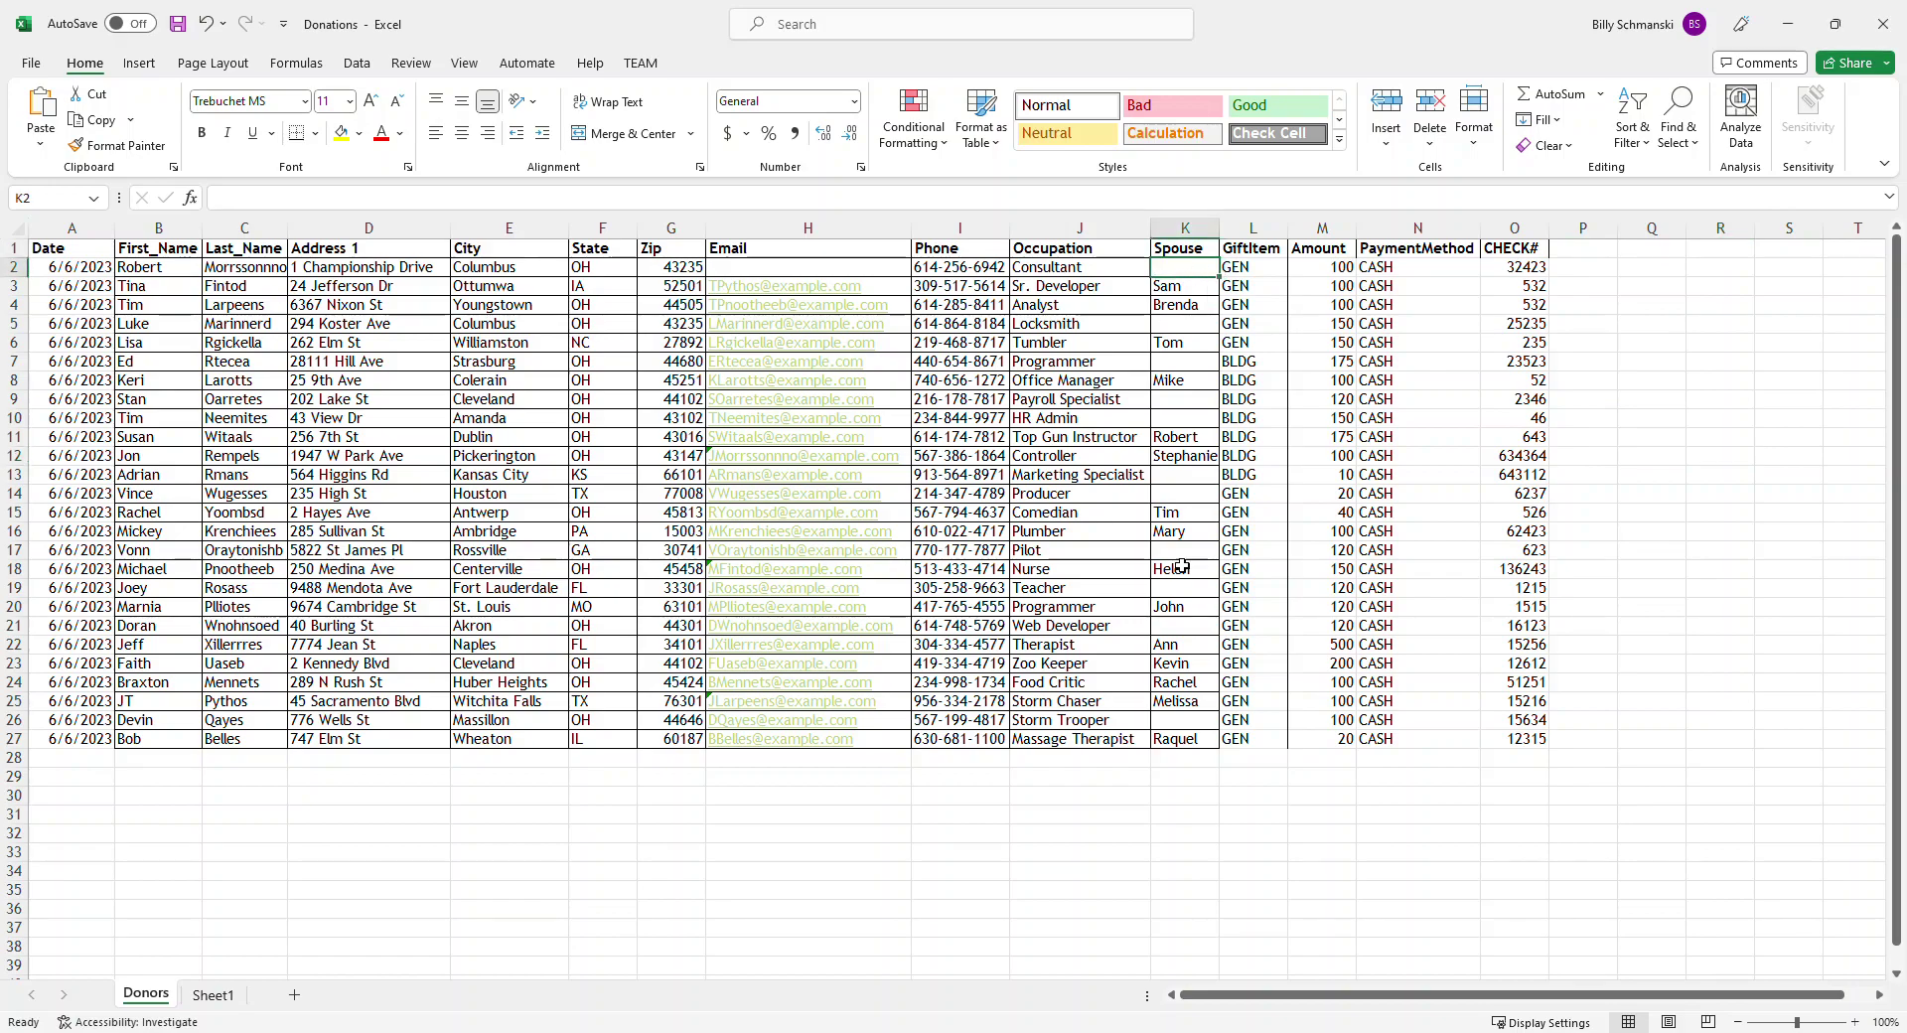
Return to the iImport page in the browser and set the text that marks cells to be blanked out to ERASE.
{"action": "left_click", "coordinate": [228, 1032]}
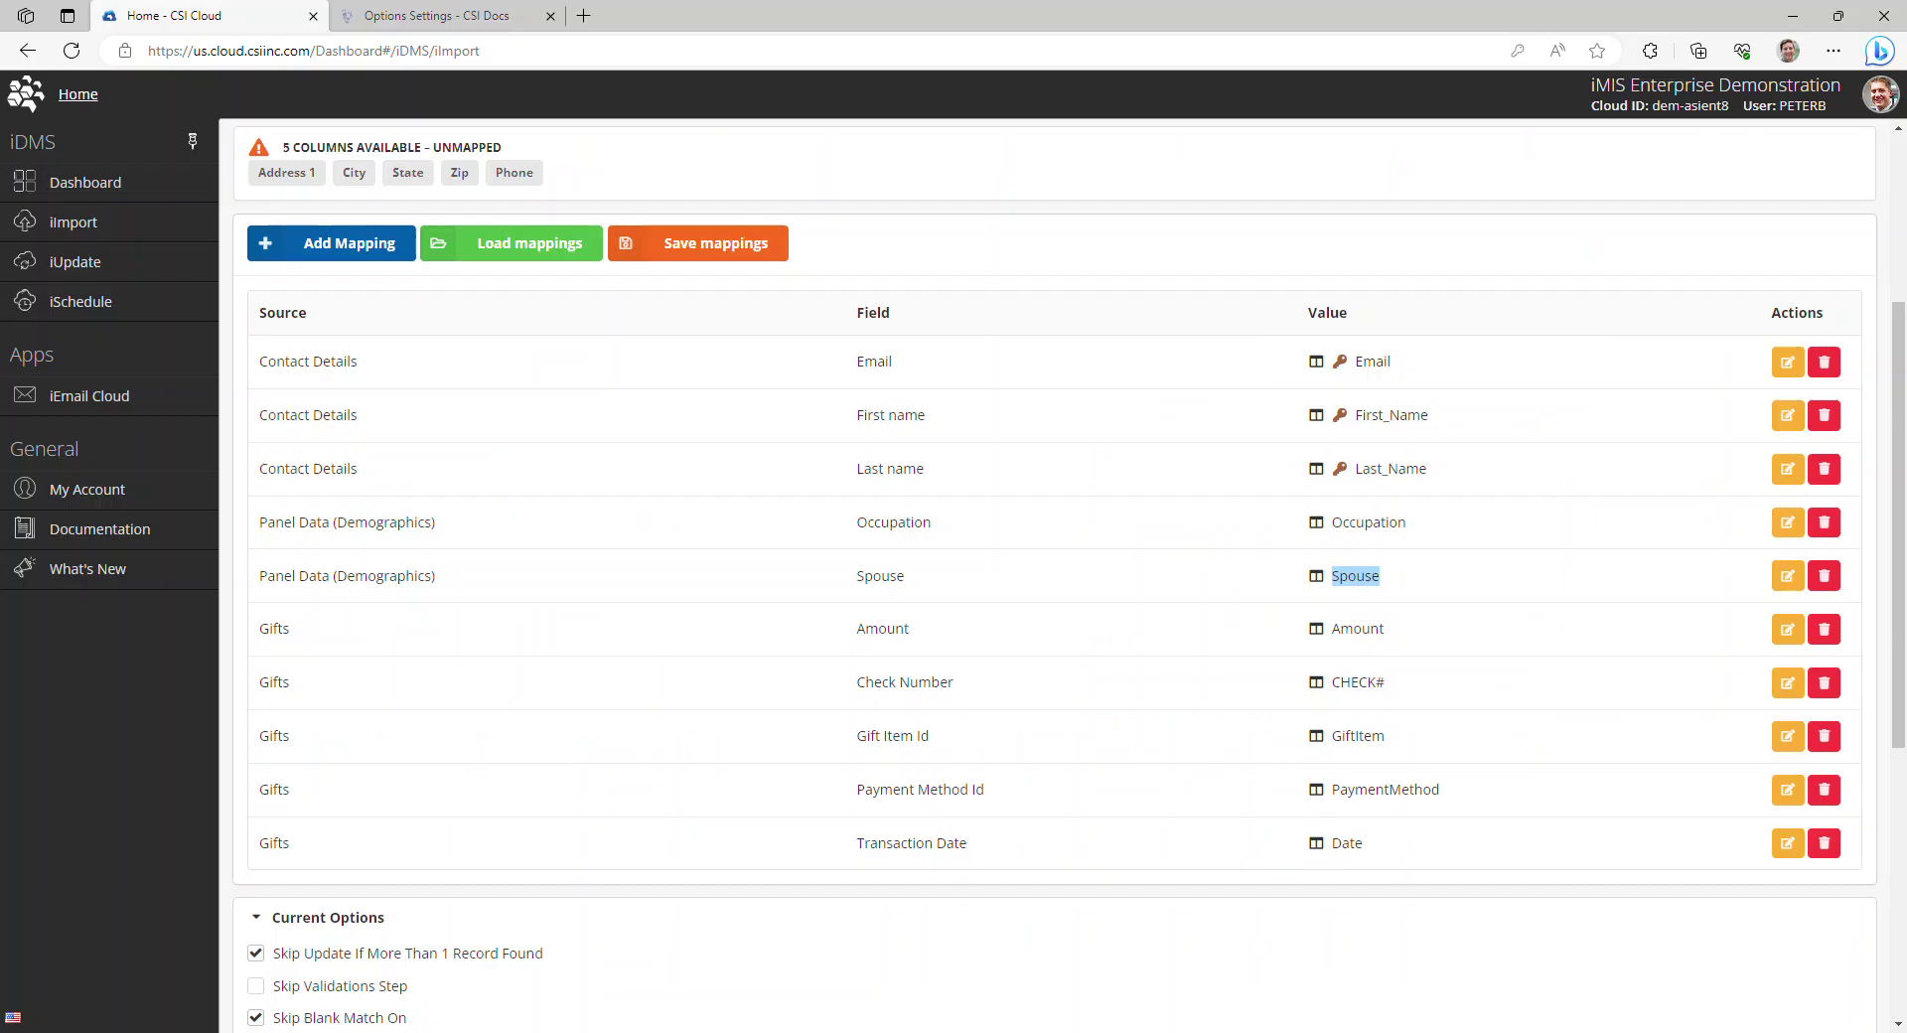
{"action": "scroll", "coordinate": [566, 839], "scroll_direction": "down", "scroll_amount": 3}
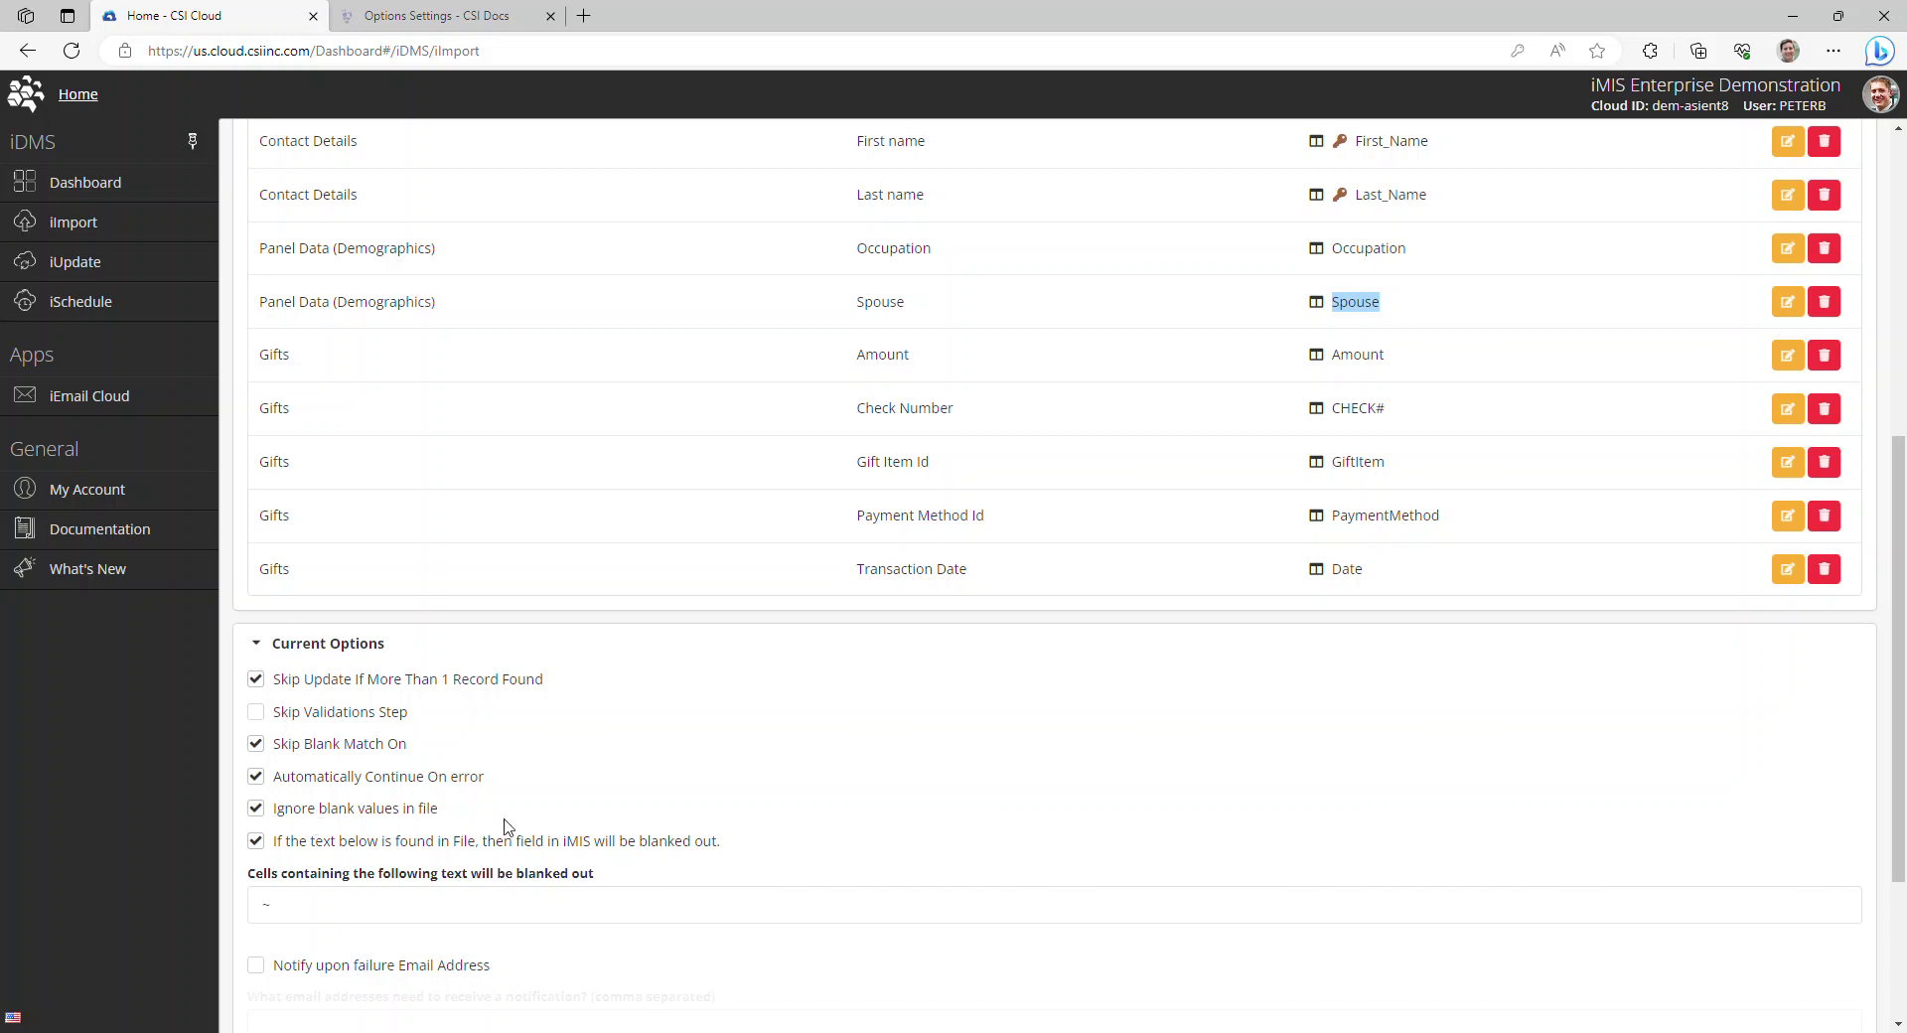
{"action": "scroll", "coordinate": [869, 691], "scroll_direction": "down", "scroll_amount": 1}
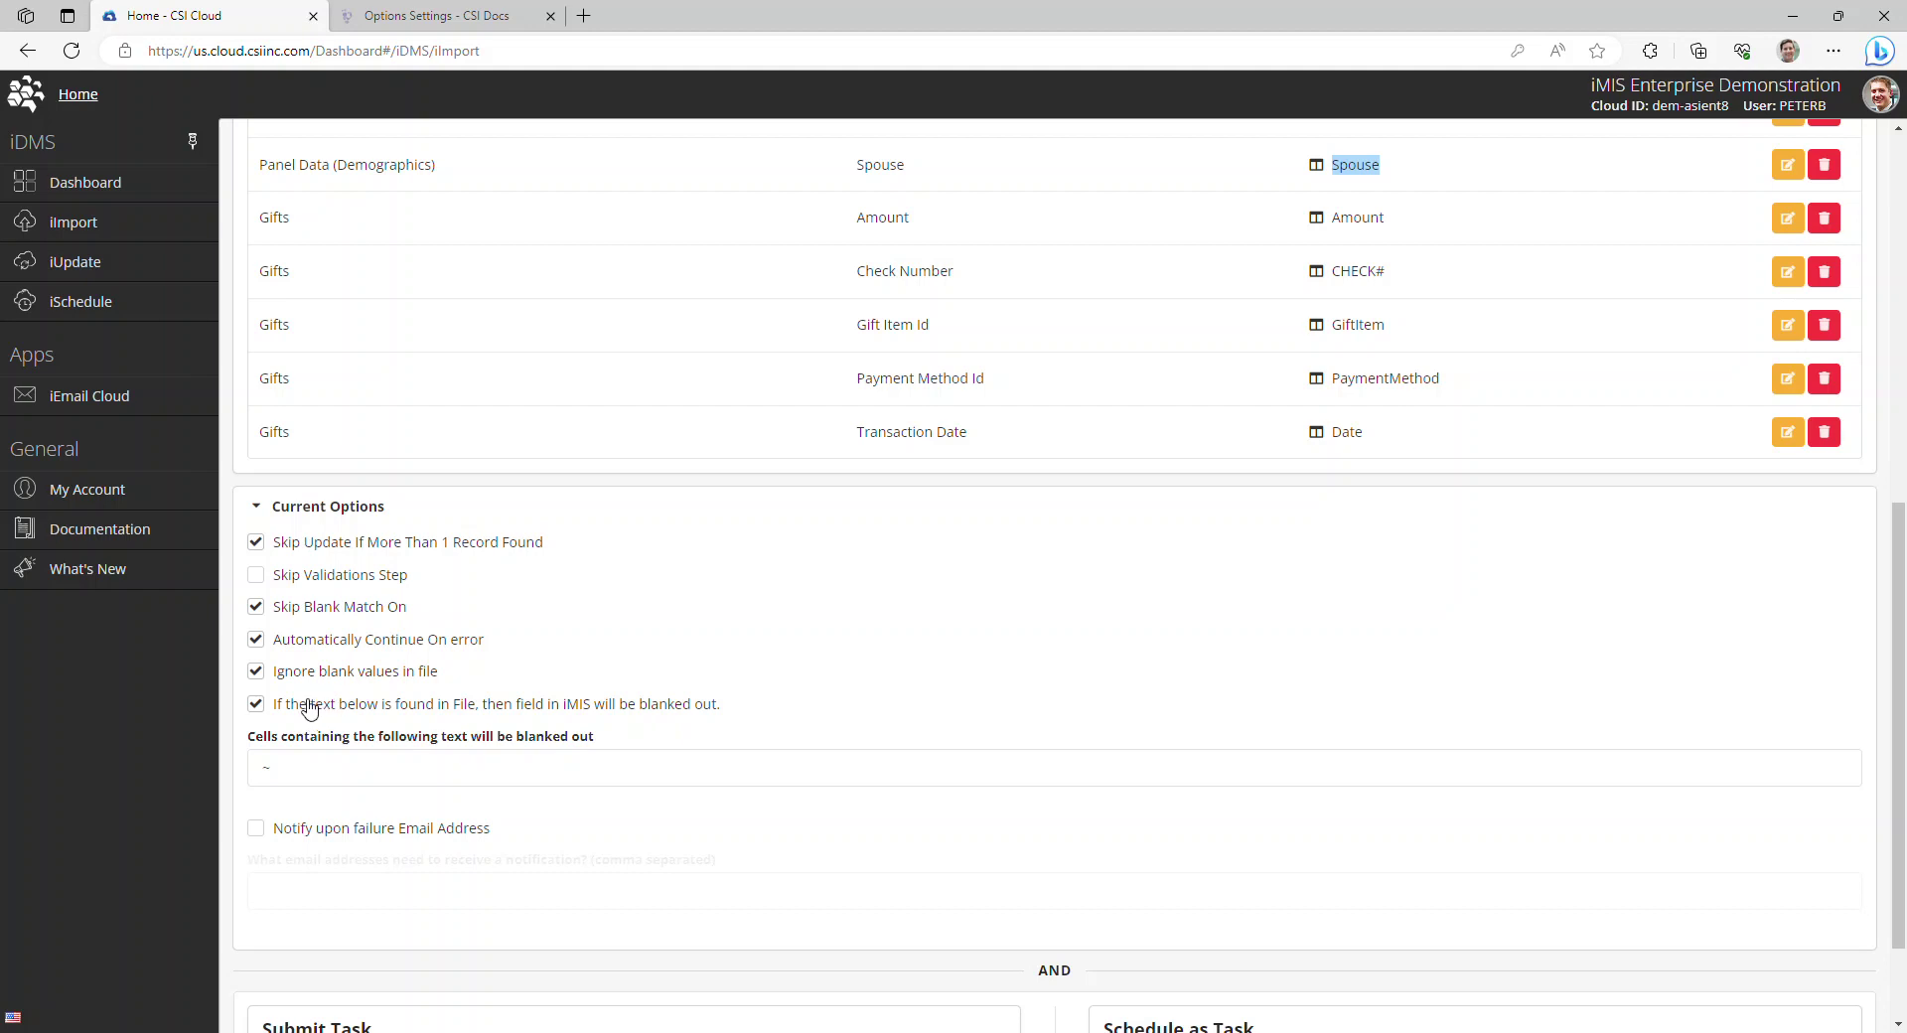
{"action": "left_click_drag", "start_coordinate": [318, 762], "coordinate": [211, 777]}
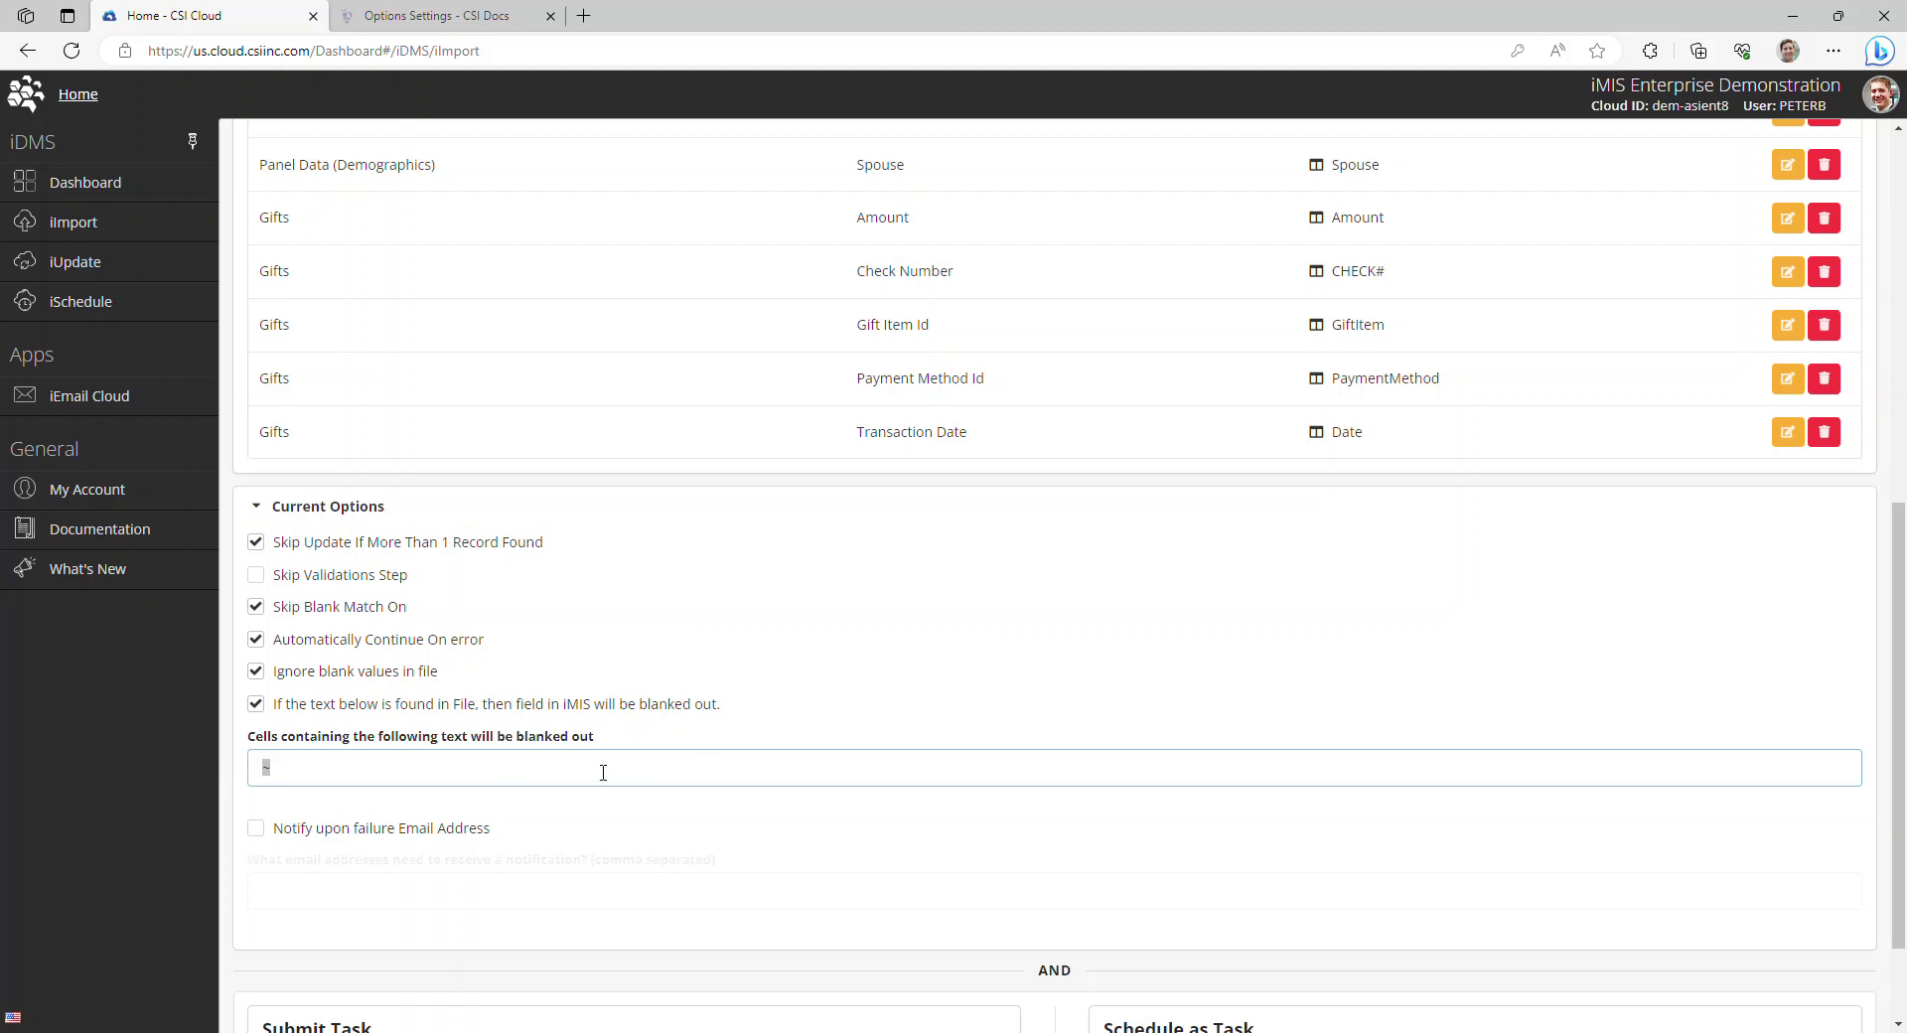
{"action": "key", "text": "BackSpace"}
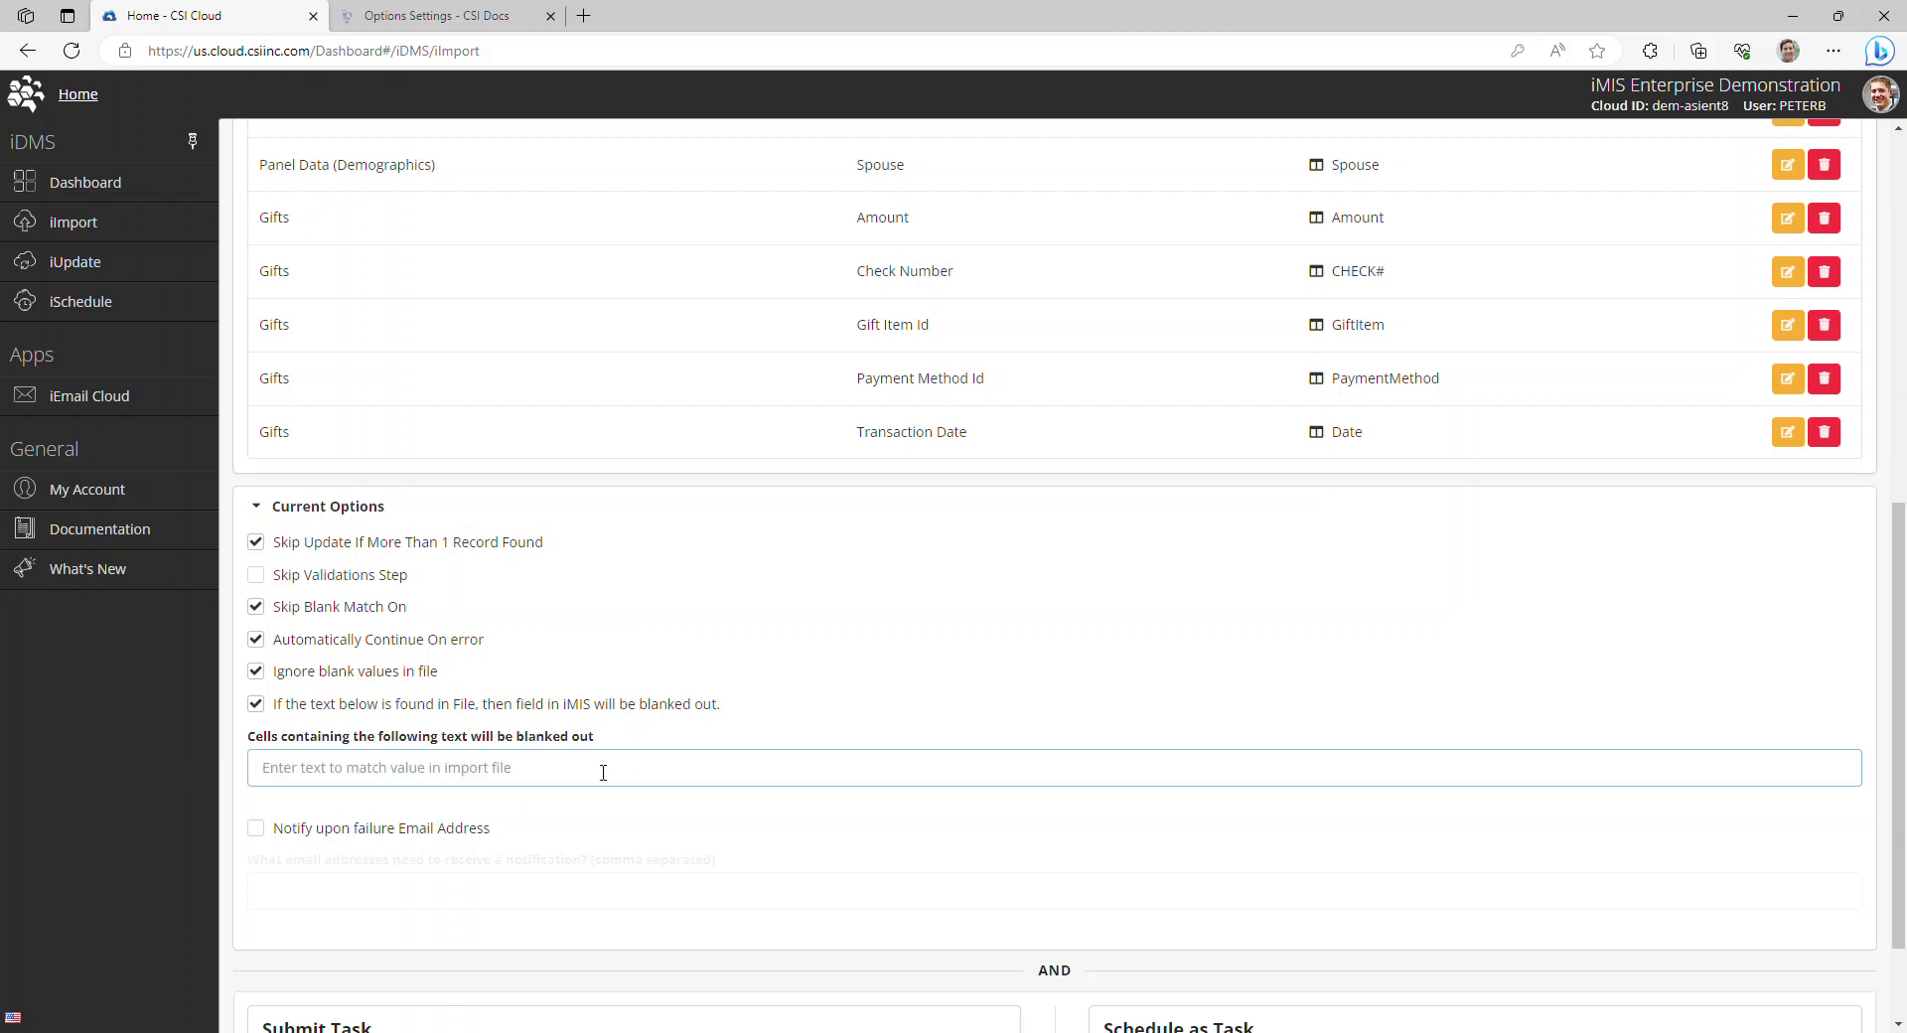
{"action": "type", "text": "ERASE"}
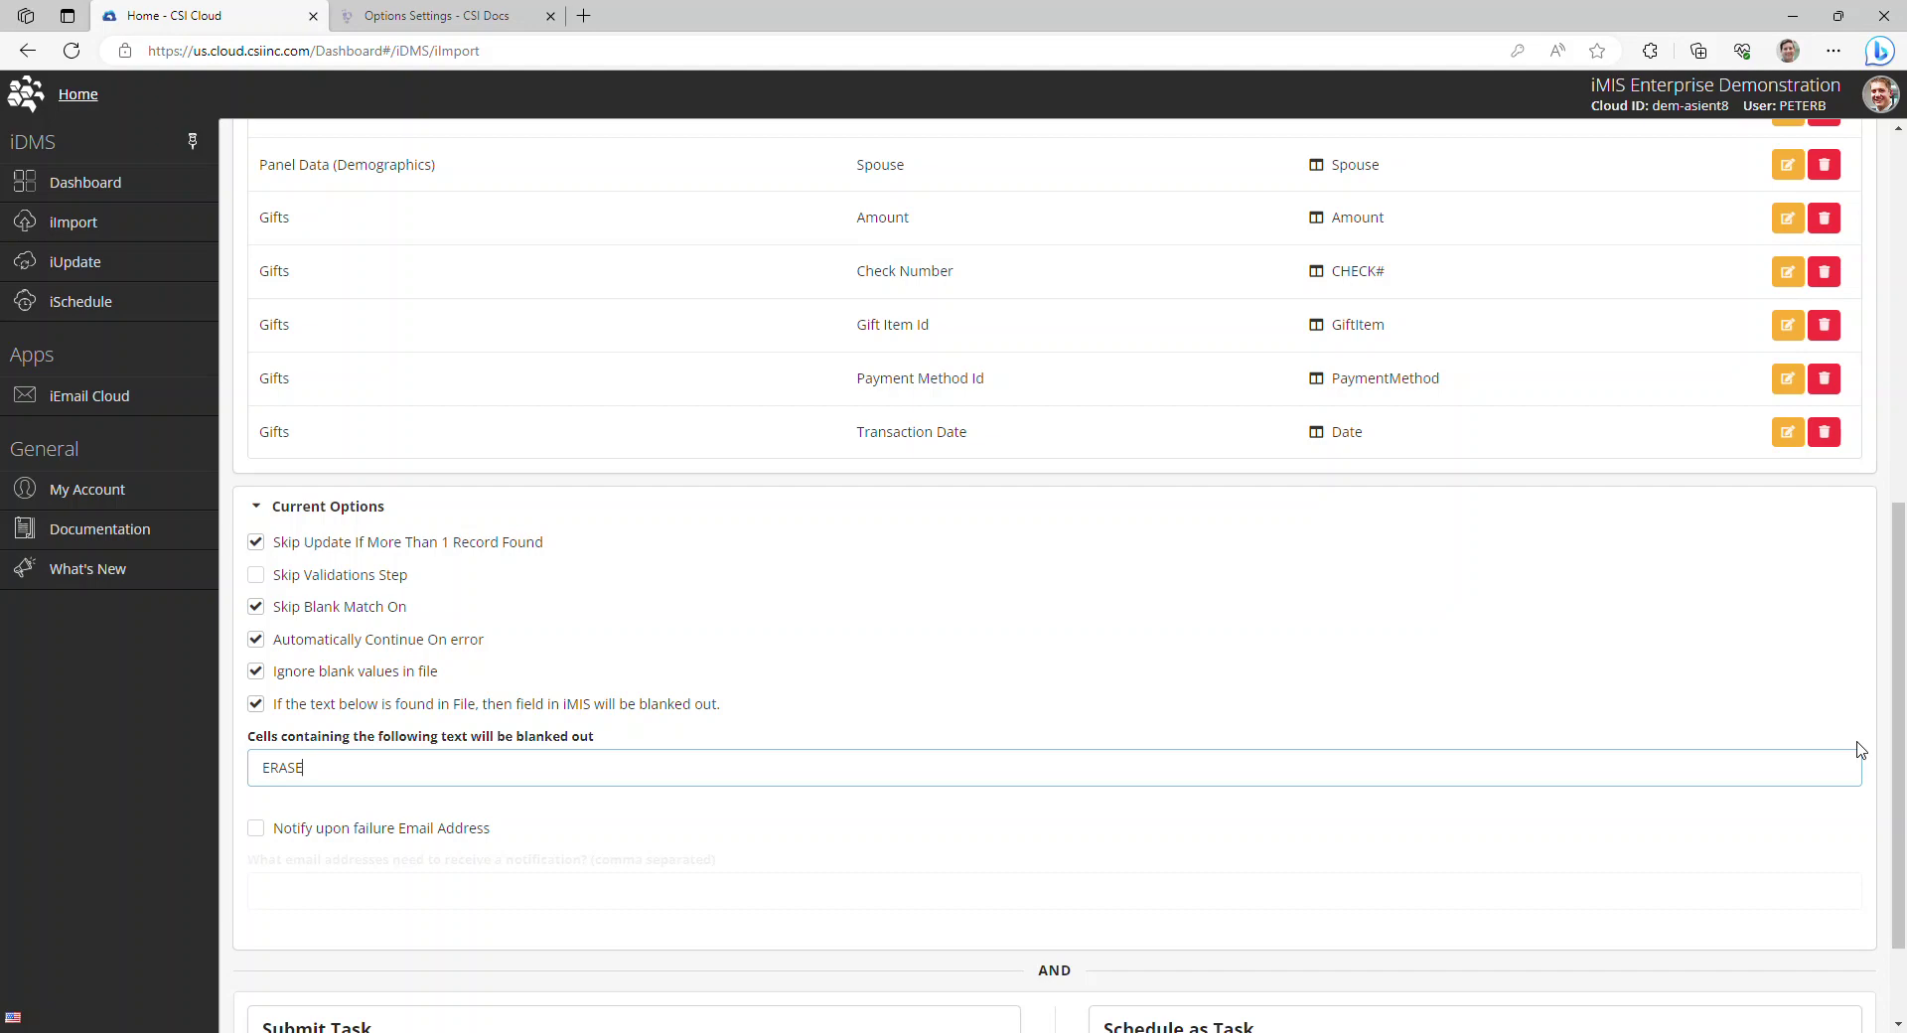
Submit the Insert with Matching task and check the file's row count and action on the Validate Import page.
{"action": "scroll", "coordinate": [454, 892], "scroll_direction": "down", "scroll_amount": 2}
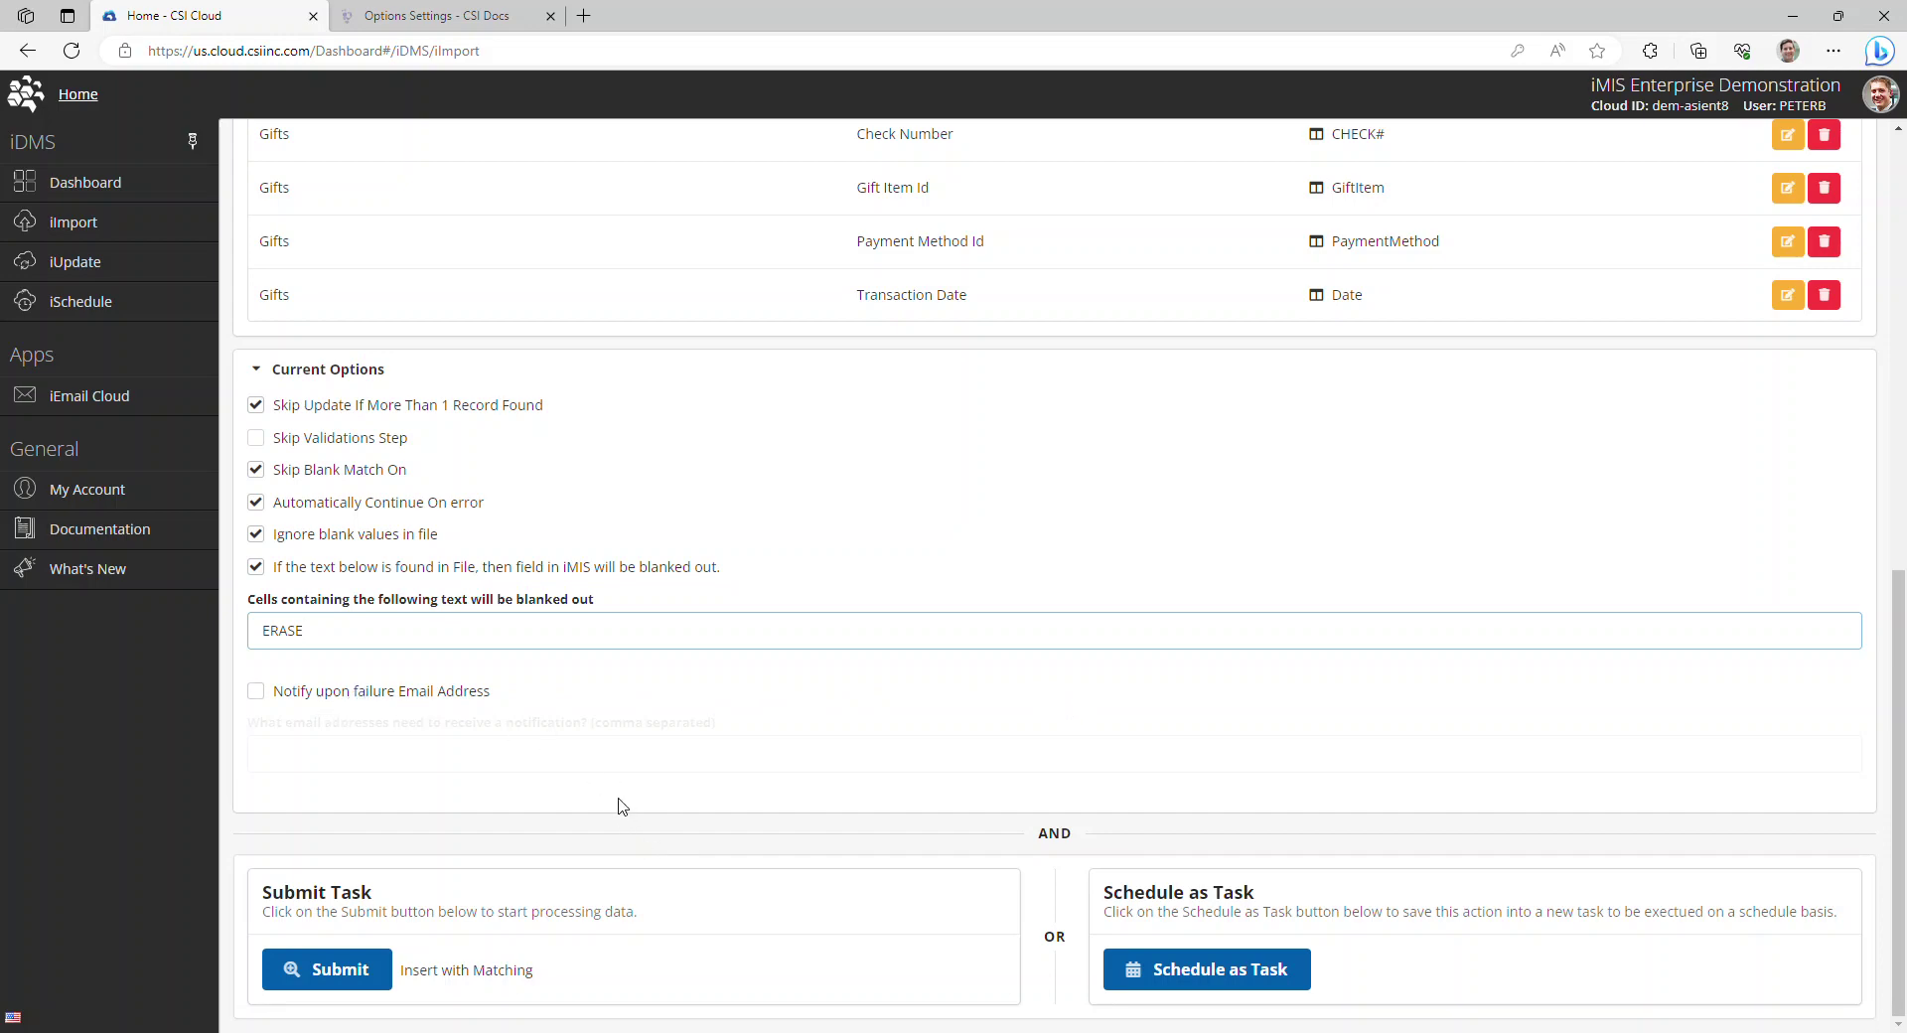
{"action": "left_click", "coordinate": [334, 988]}
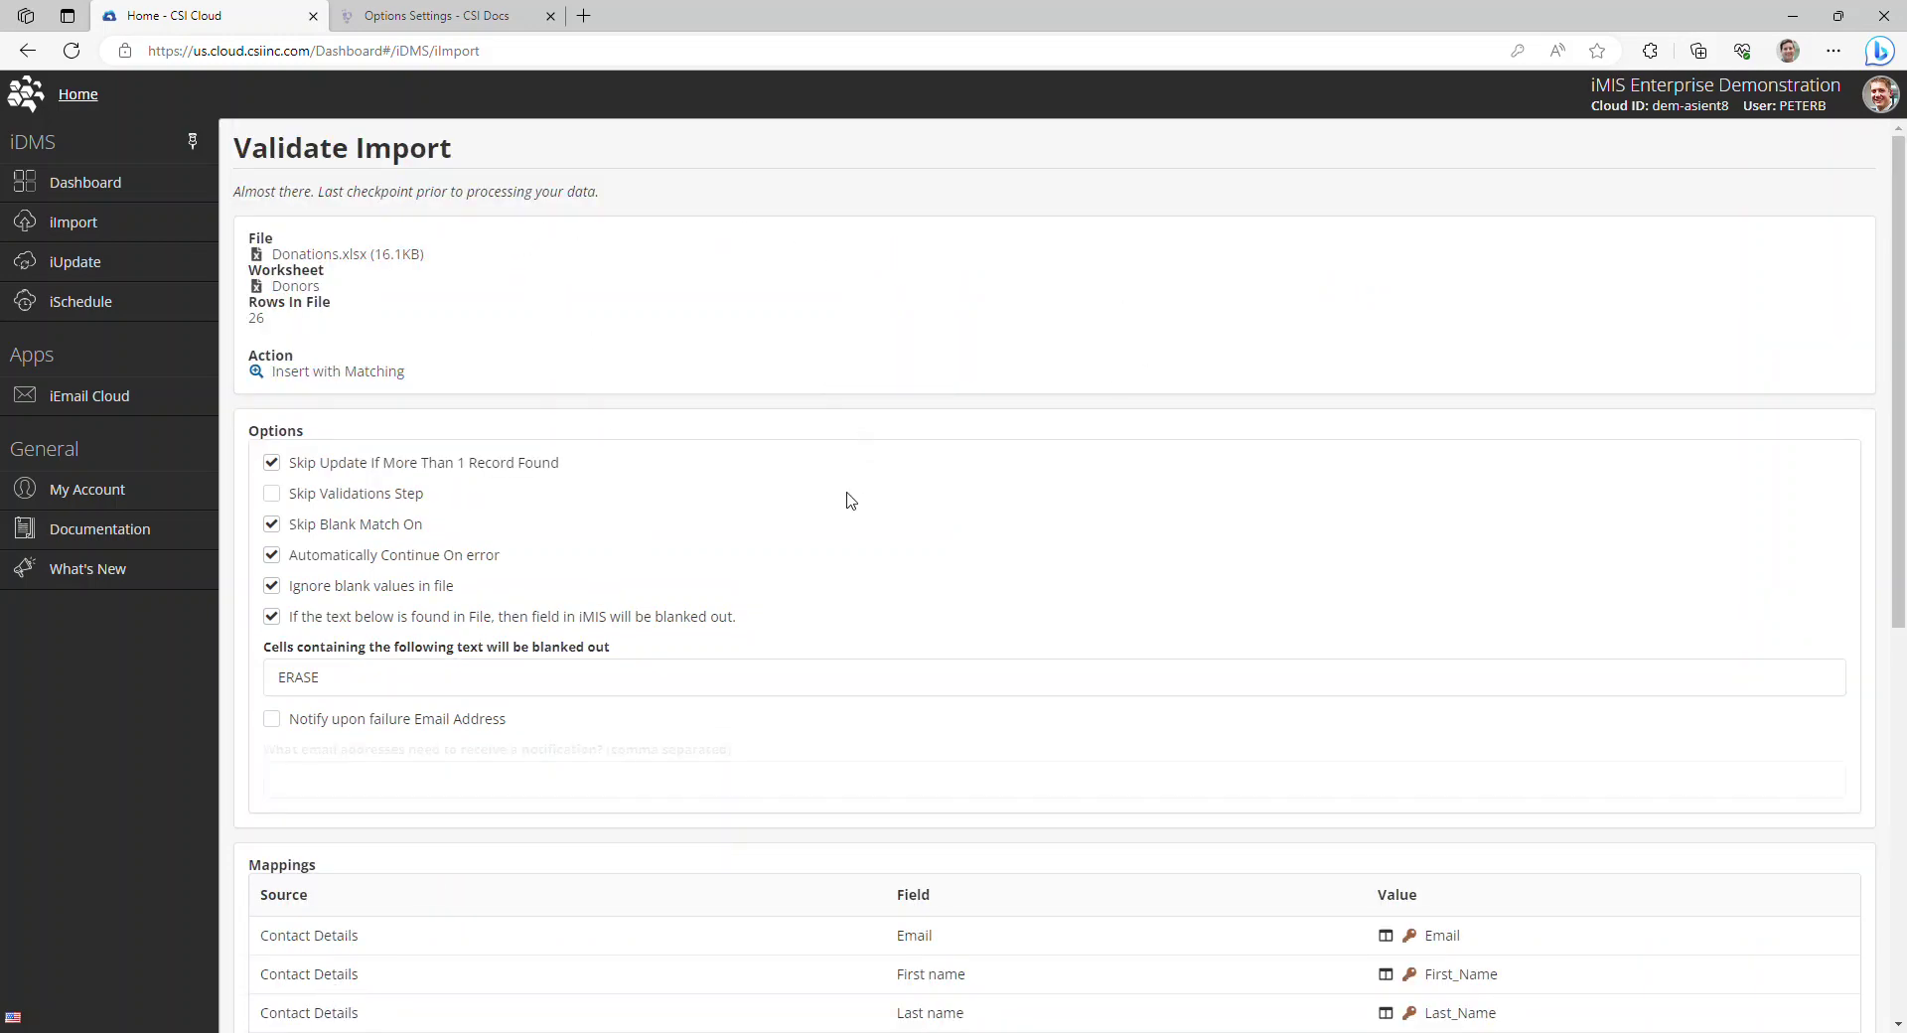
{"action": "left_click_drag", "start_coordinate": [248, 269], "coordinate": [265, 319]}
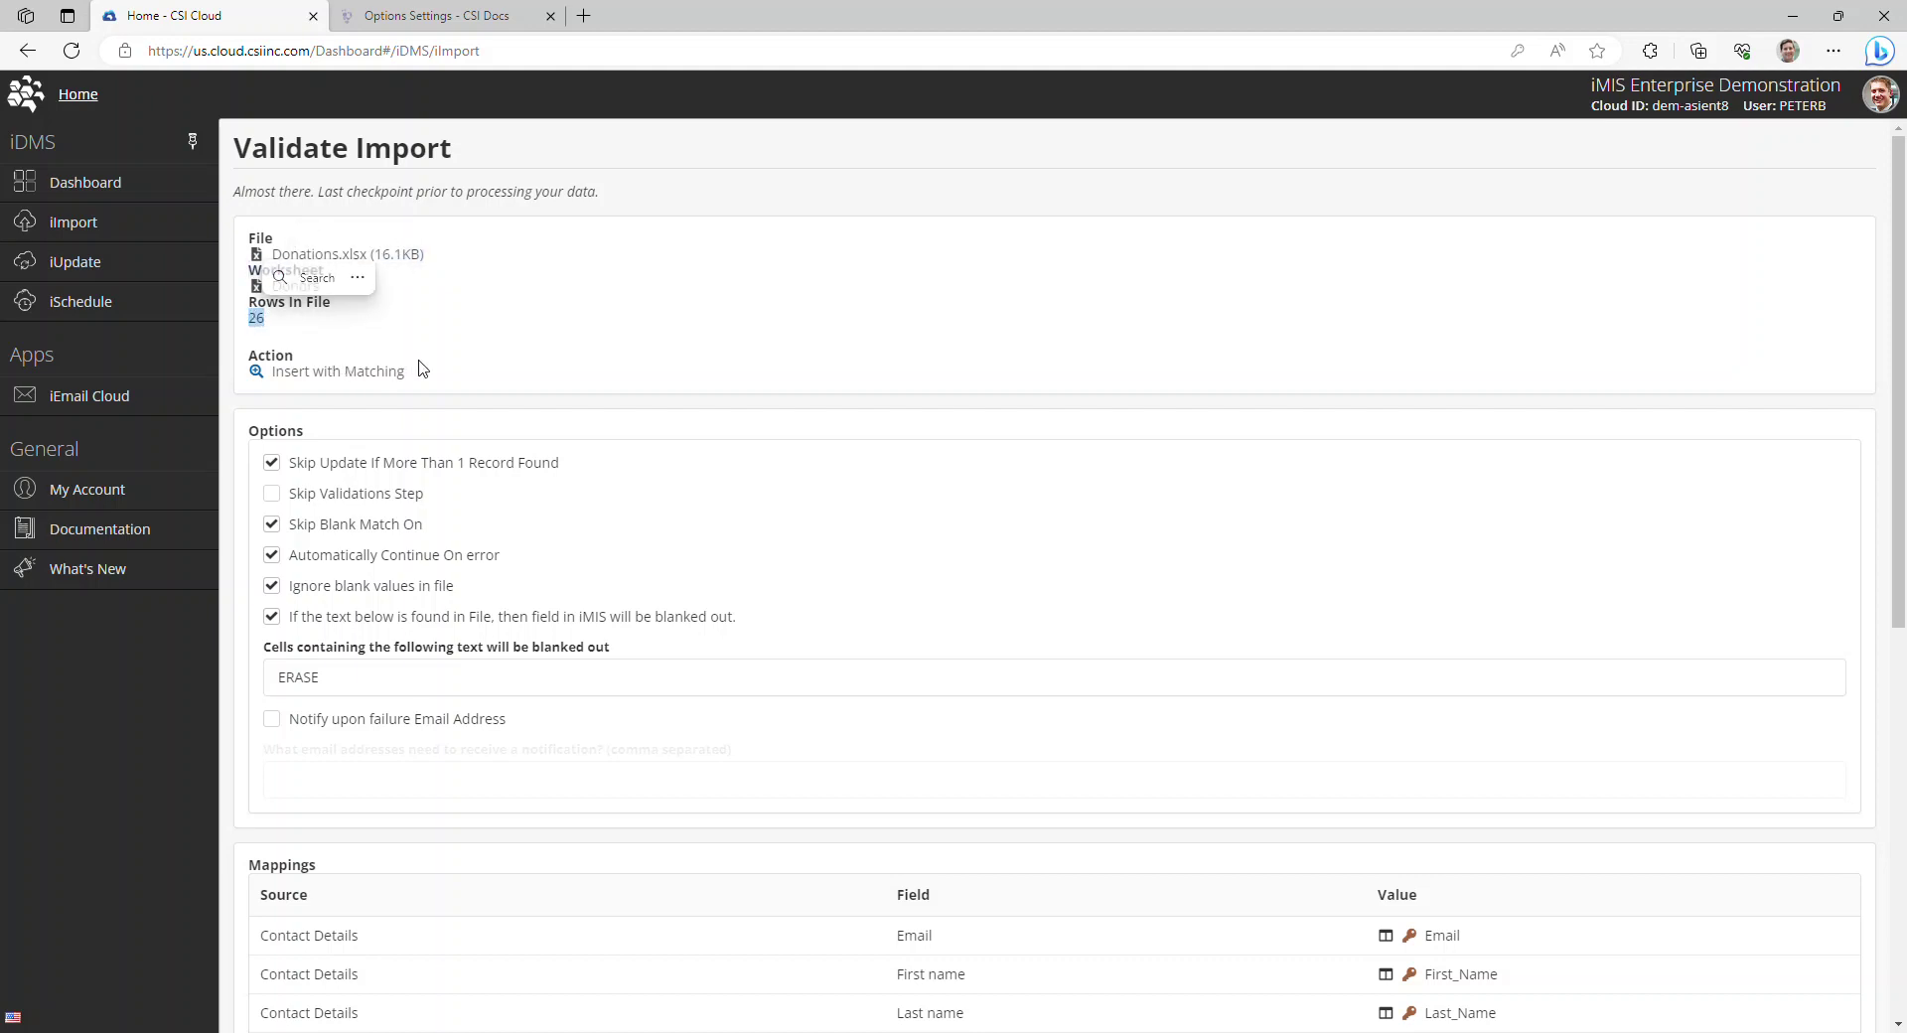
{"action": "left_click_drag", "start_coordinate": [418, 368], "coordinate": [300, 389]}
{"action": "left_click", "coordinate": [557, 405]}
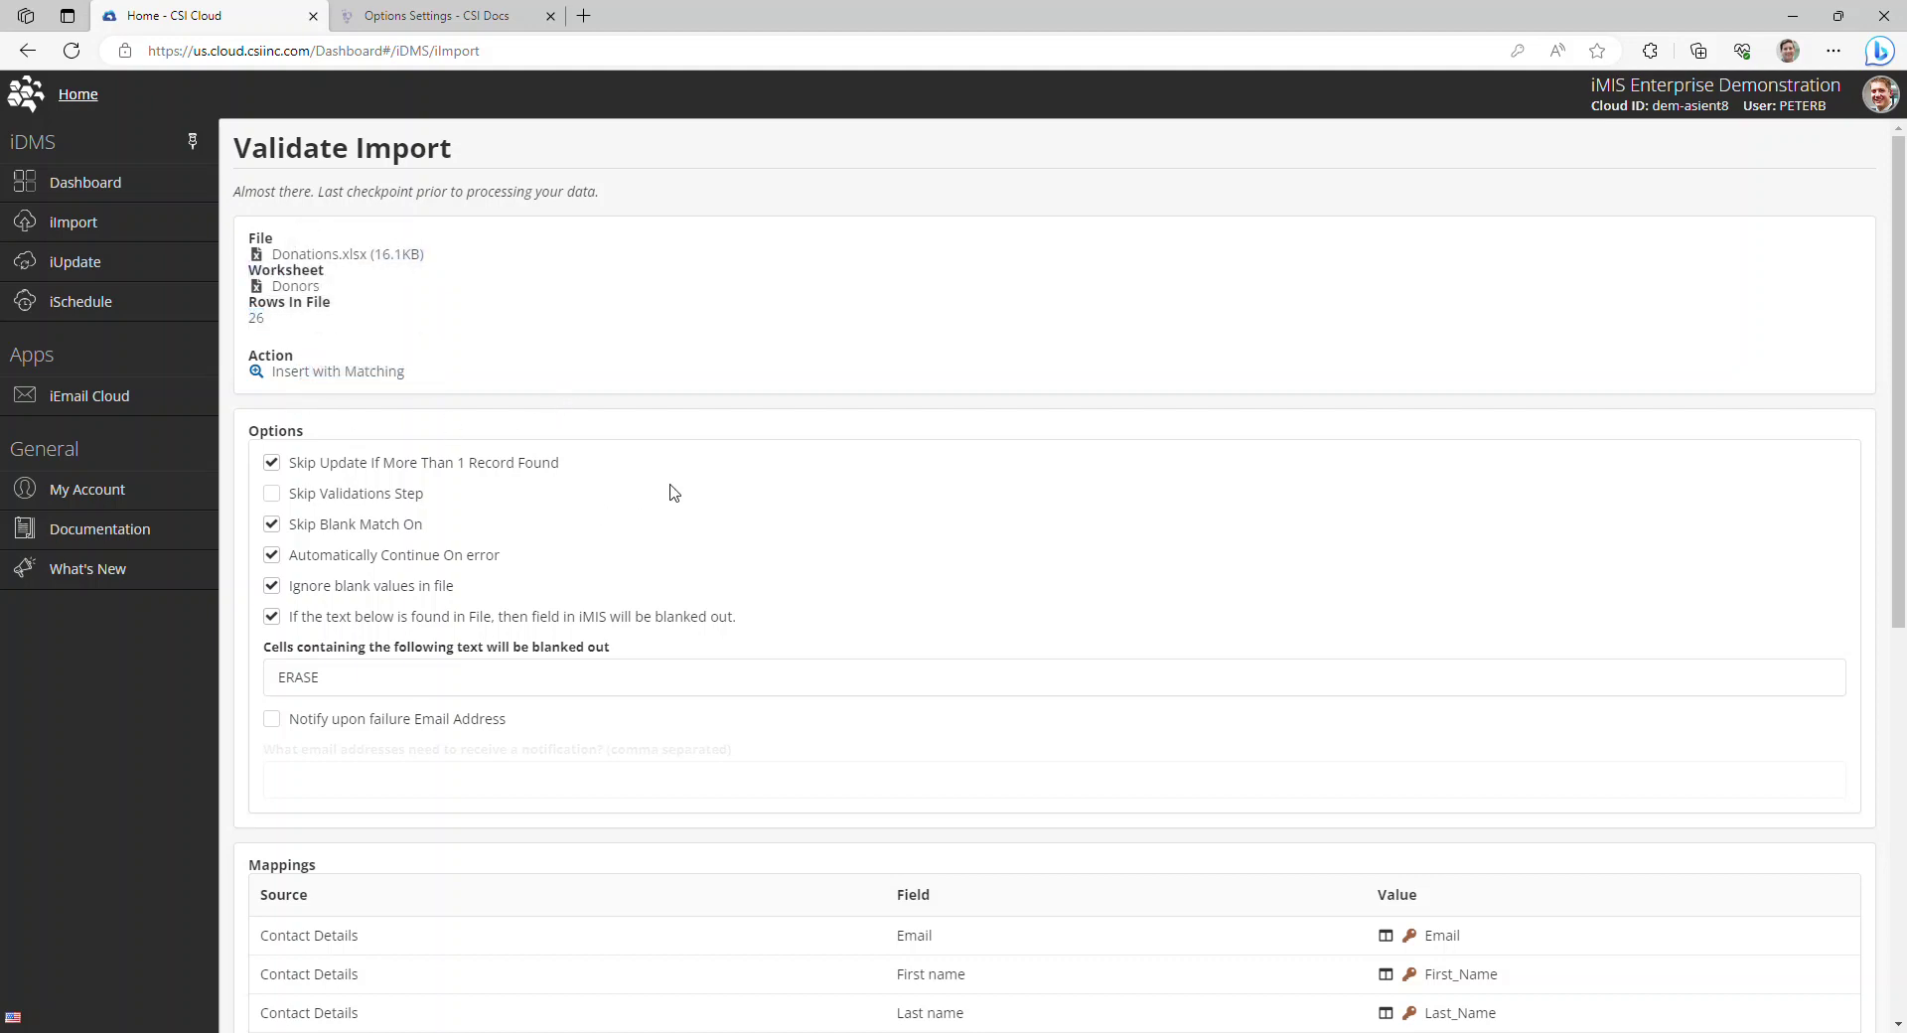
Check the mappings and matching summary of the import and continue with Insert with Matching.
{"action": "scroll", "coordinate": [745, 494], "scroll_direction": "down", "scroll_amount": 4}
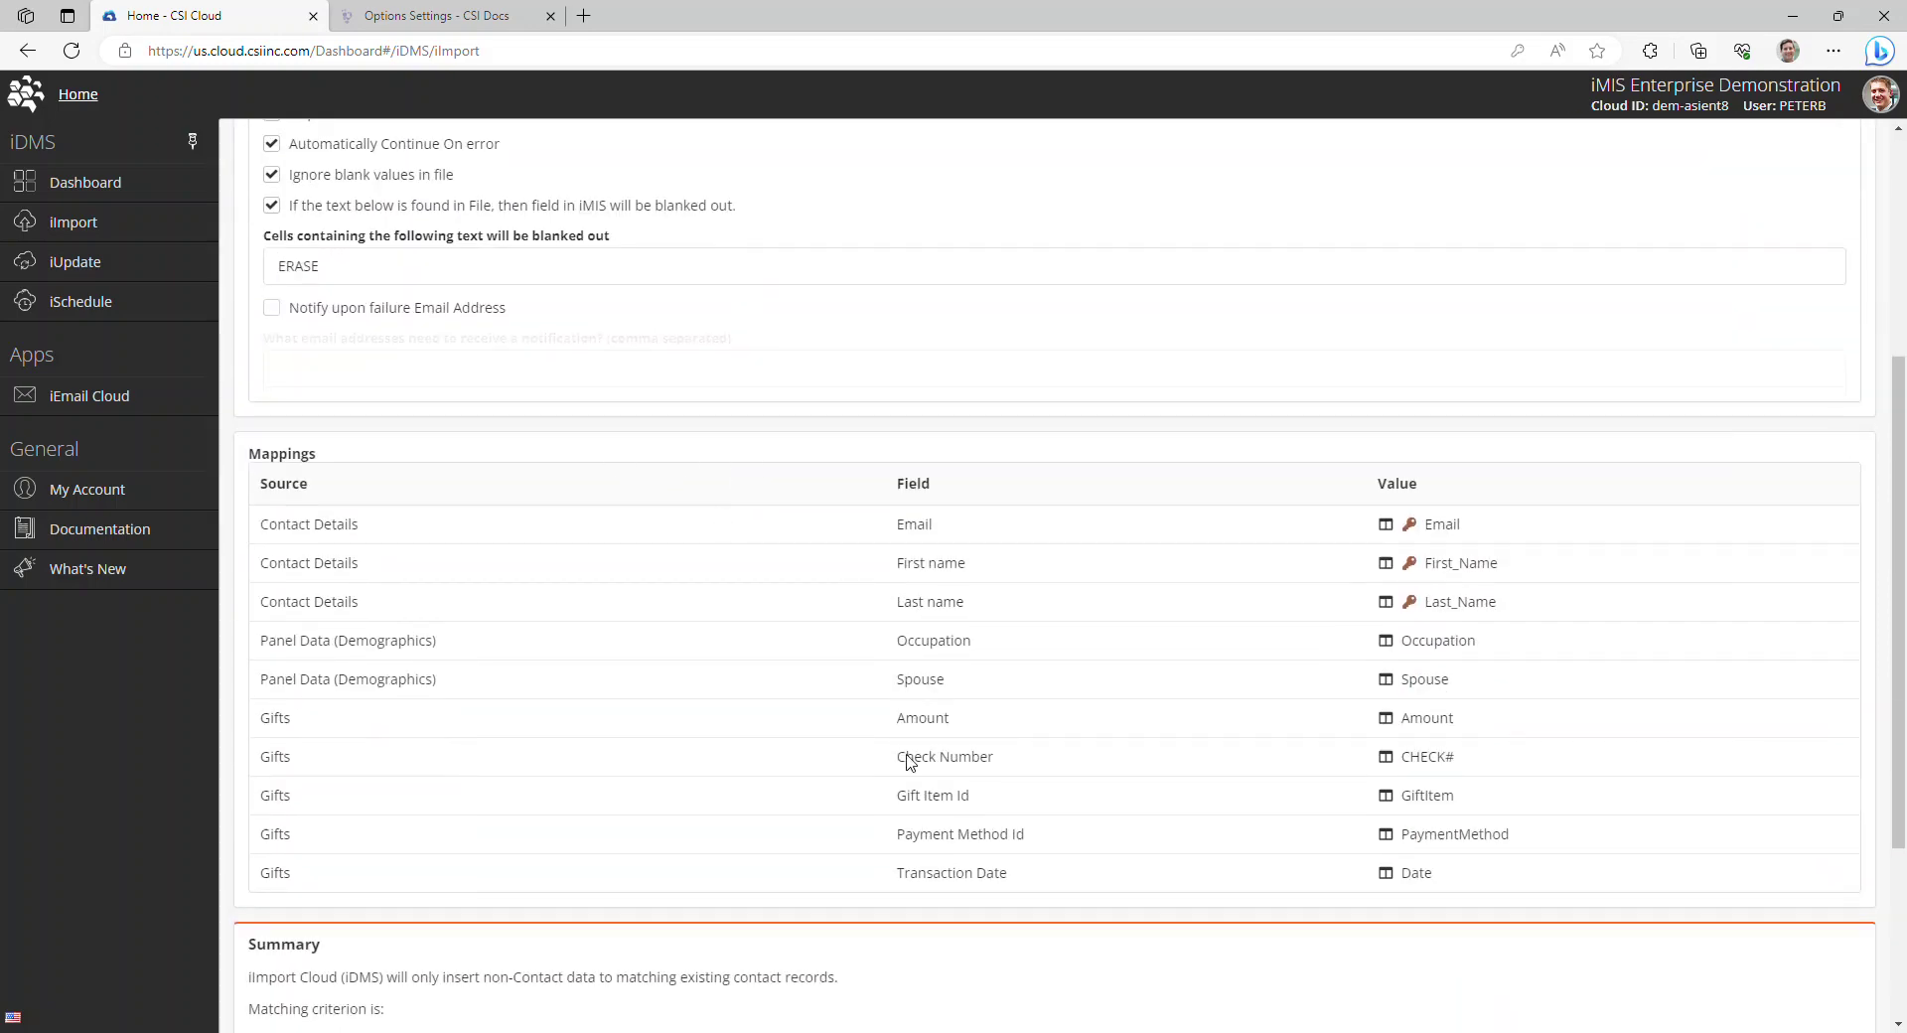
{"action": "scroll", "coordinate": [816, 571], "scroll_direction": "down", "scroll_amount": 3}
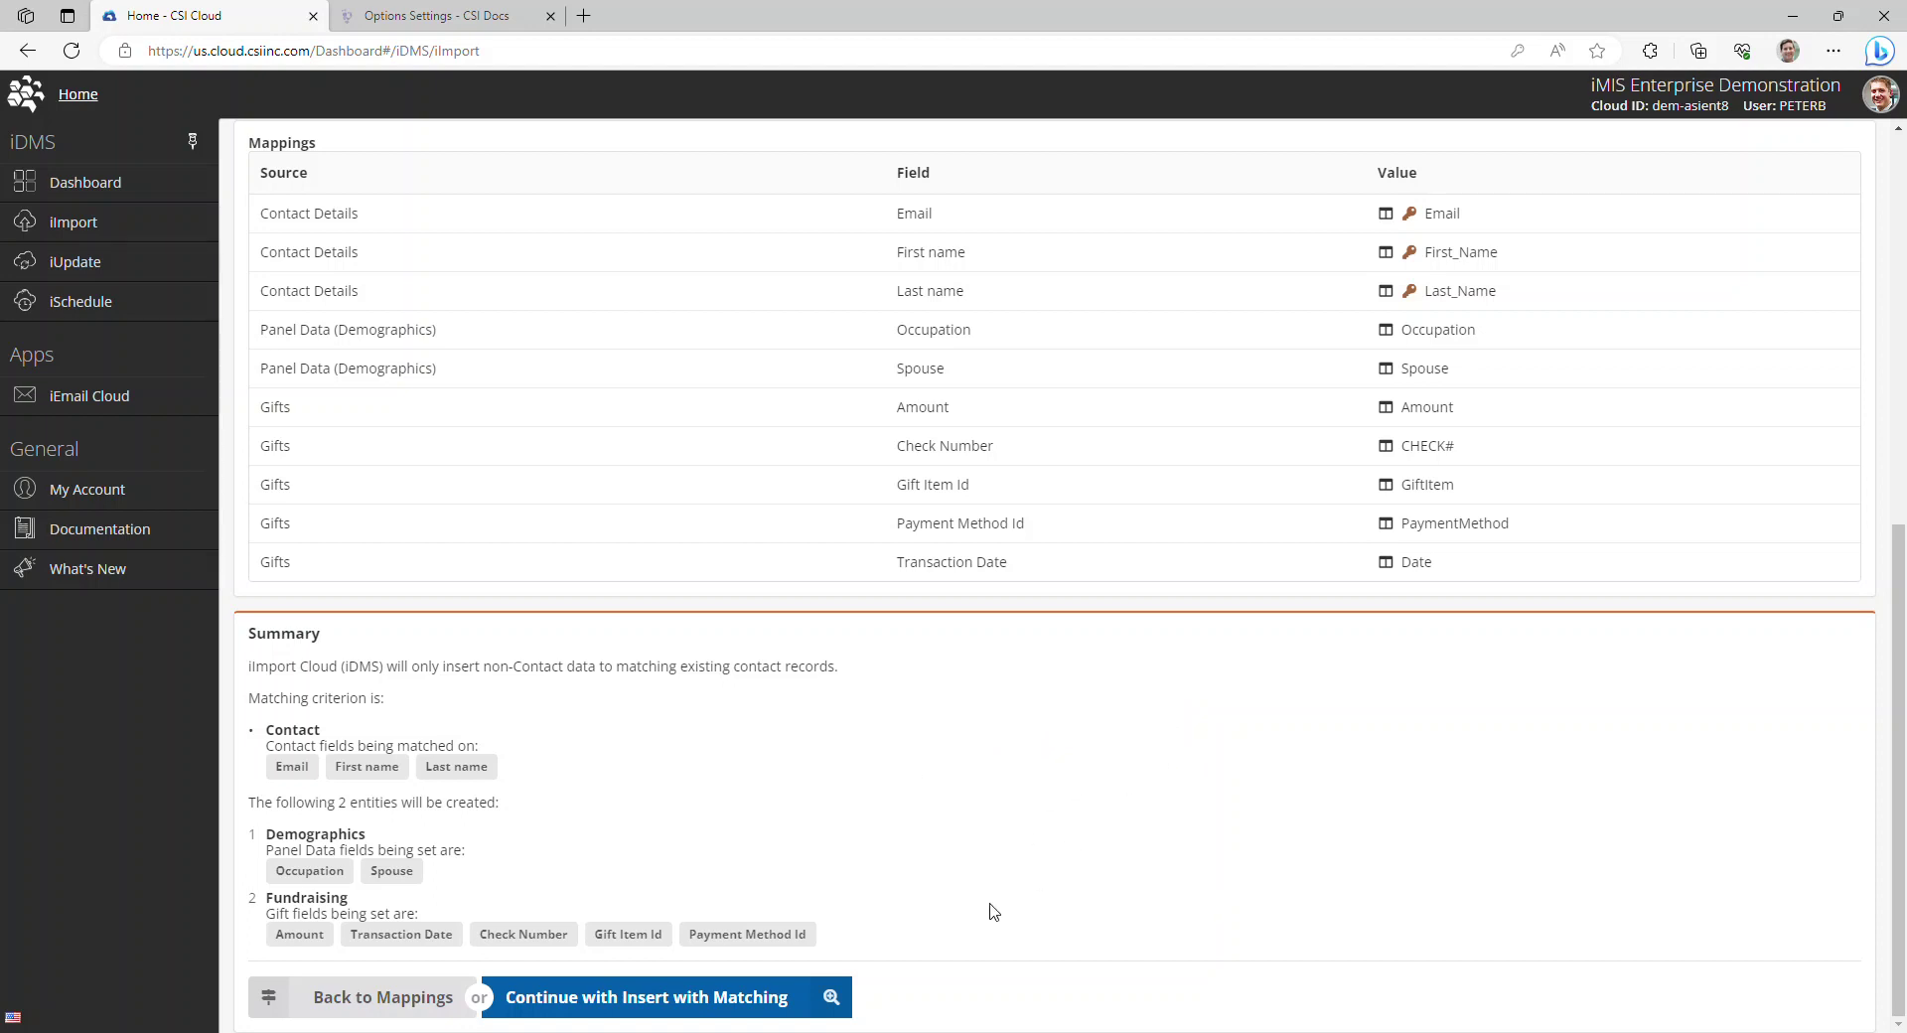
{"action": "left_click", "coordinate": [760, 1001]}
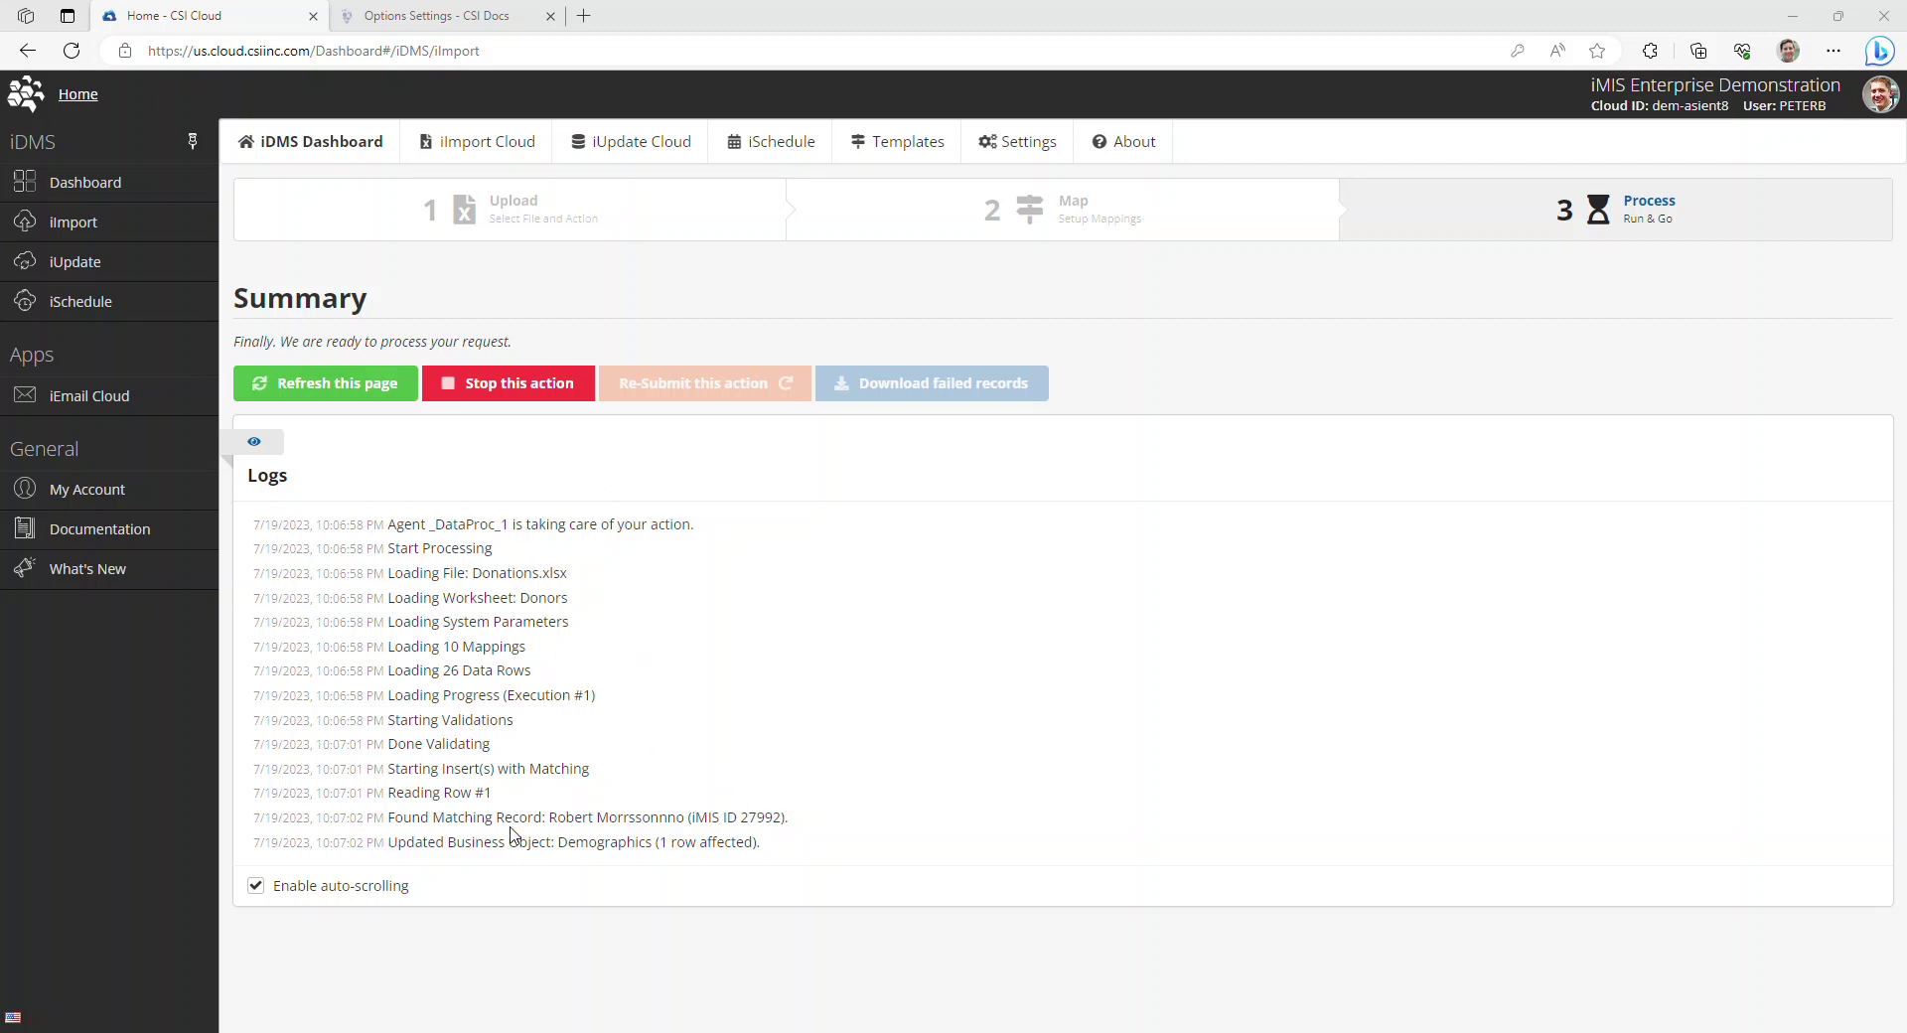
Examine the processing log entries for row 1, including the matched iMIS record and the Demographics update.
{"action": "double_click", "coordinate": [456, 791]}
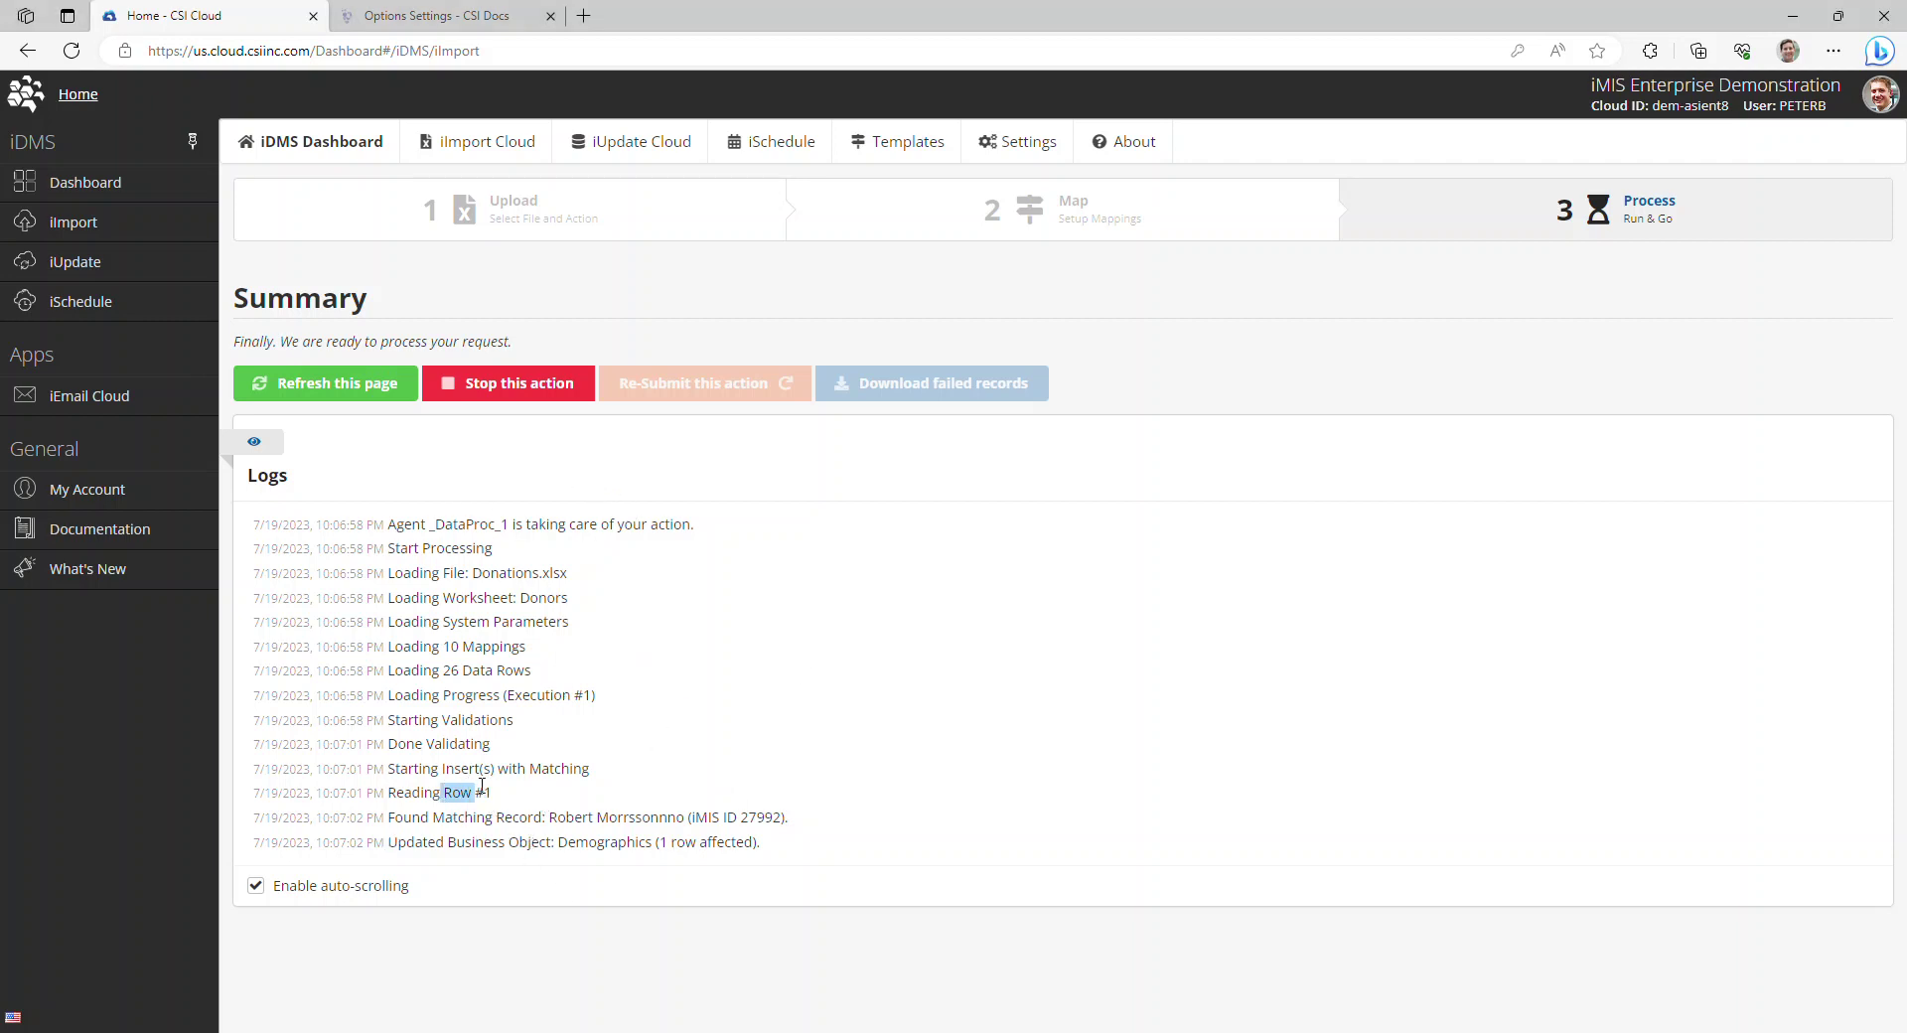
{"action": "left_click", "coordinate": [716, 809]}
{"action": "double_click", "coordinate": [768, 818]}
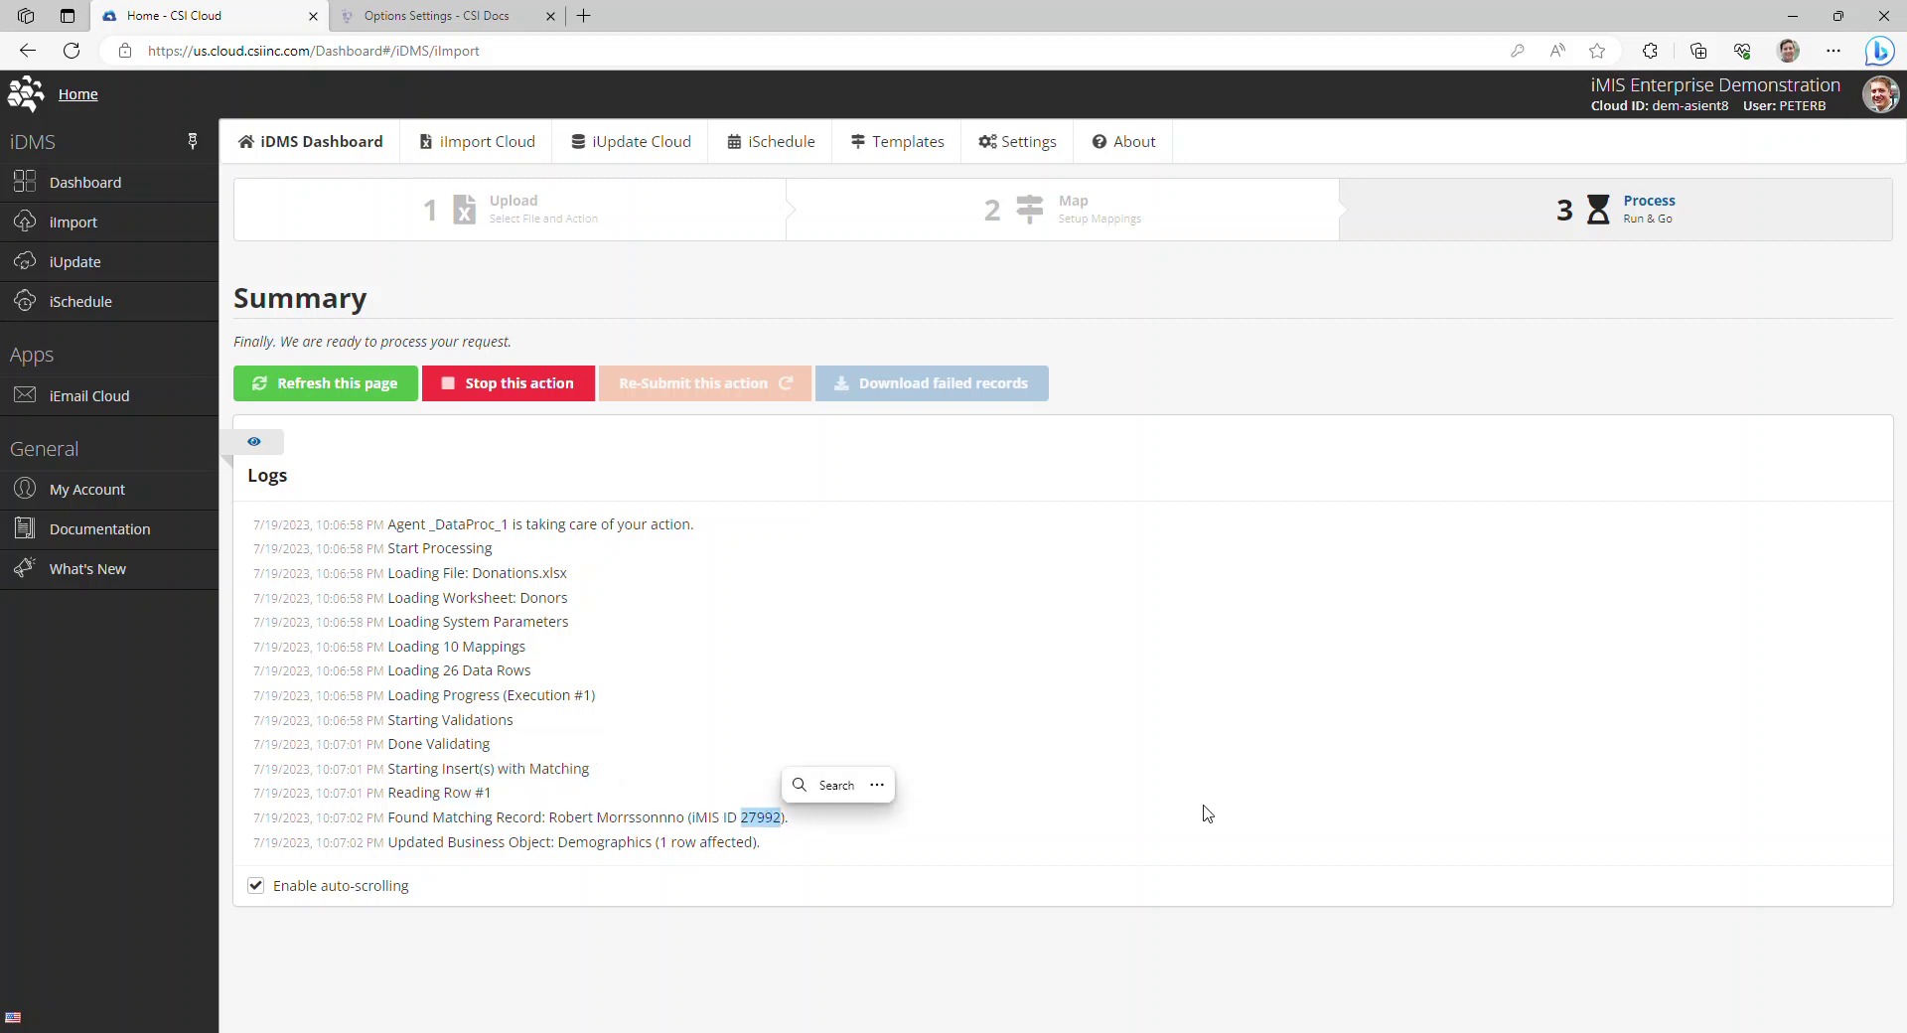
{"action": "left_click", "coordinate": [994, 840]}
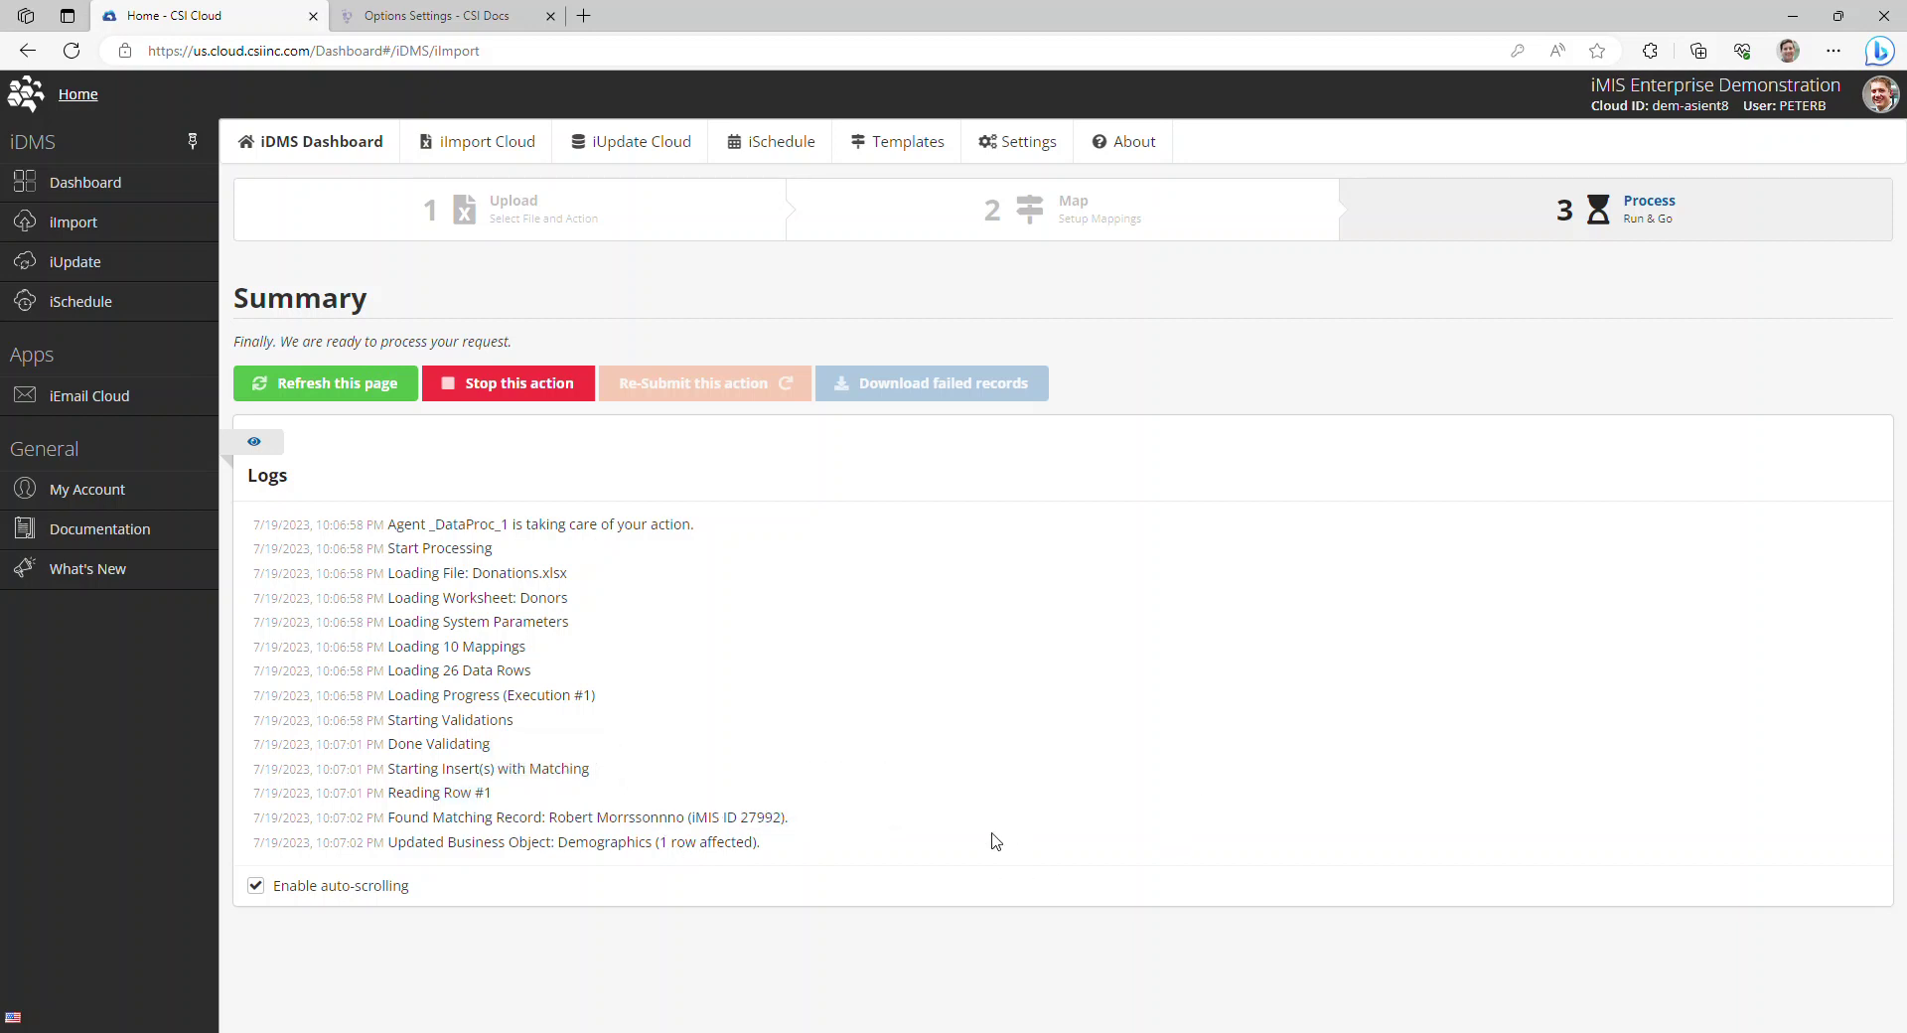
{"action": "double_click", "coordinate": [726, 844]}
{"action": "left_click", "coordinate": [1092, 846]}
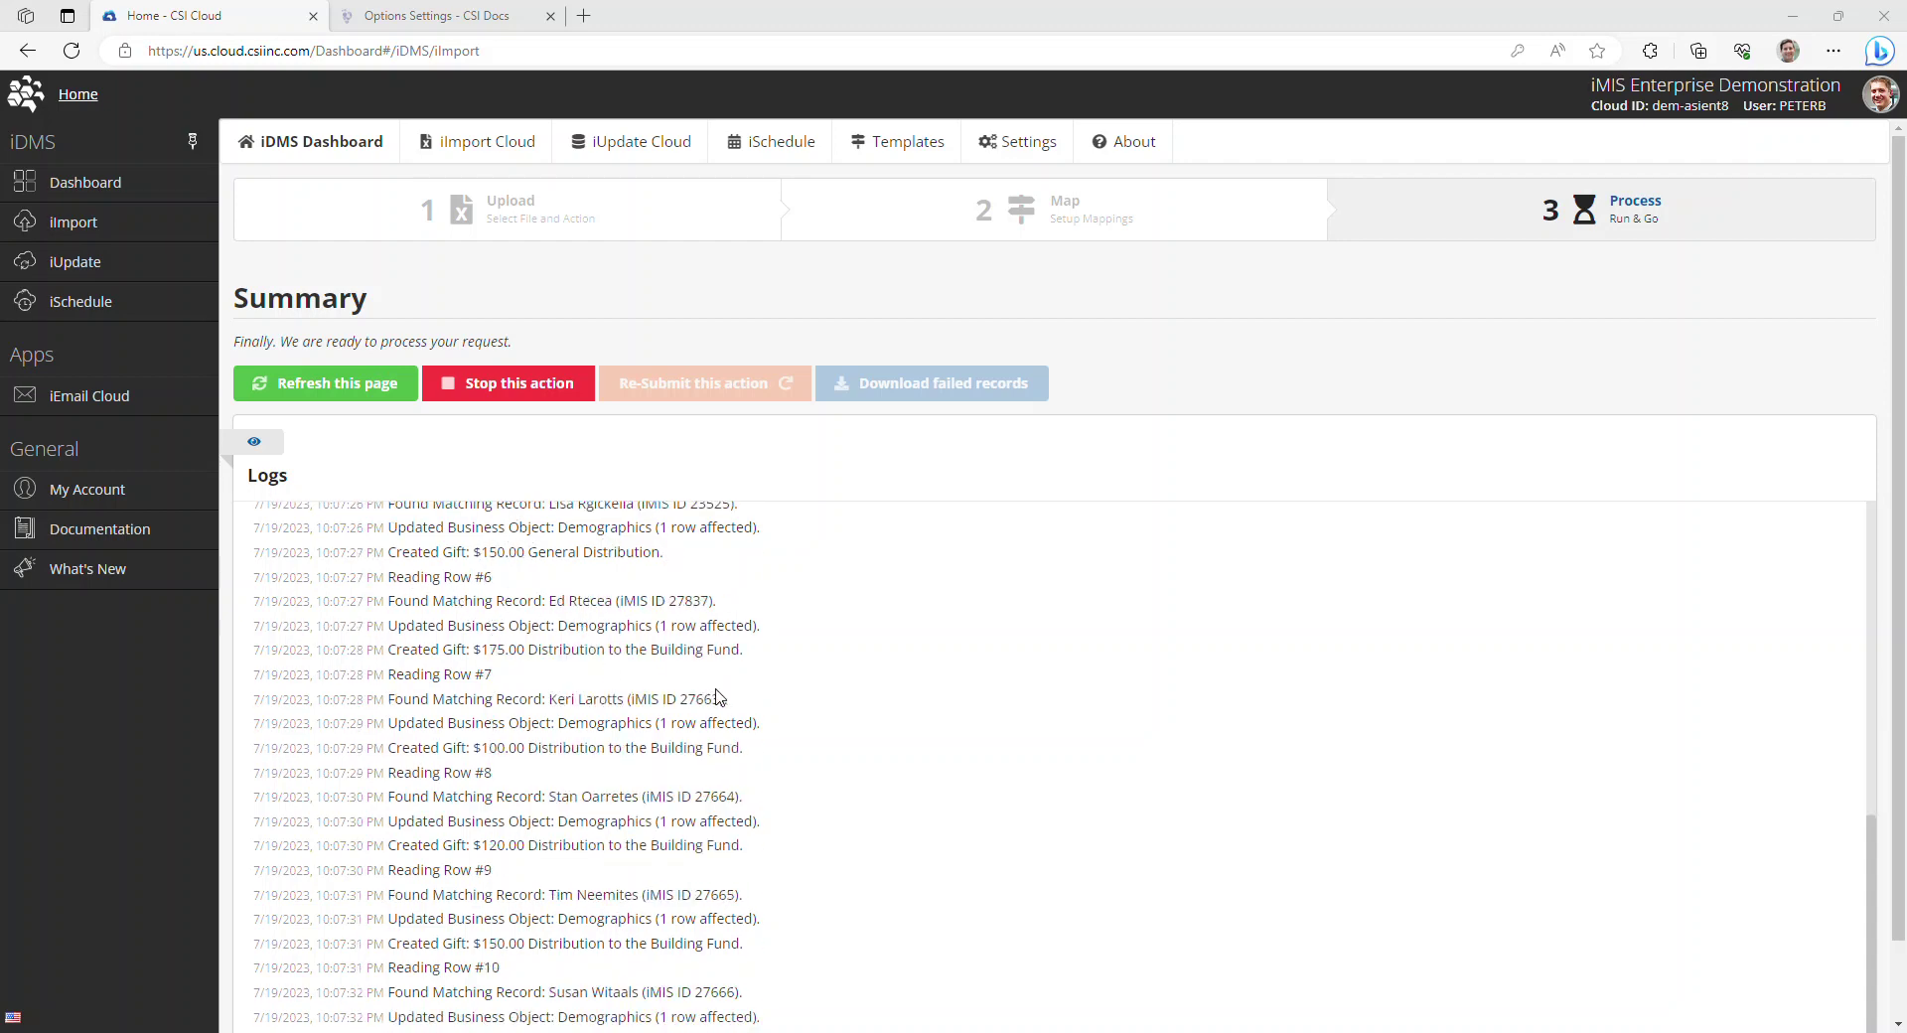
Review the closing entries of the processing log and the matched records and created gifts above them.
{"action": "scroll", "coordinate": [720, 697], "scroll_direction": "down", "scroll_amount": 1}
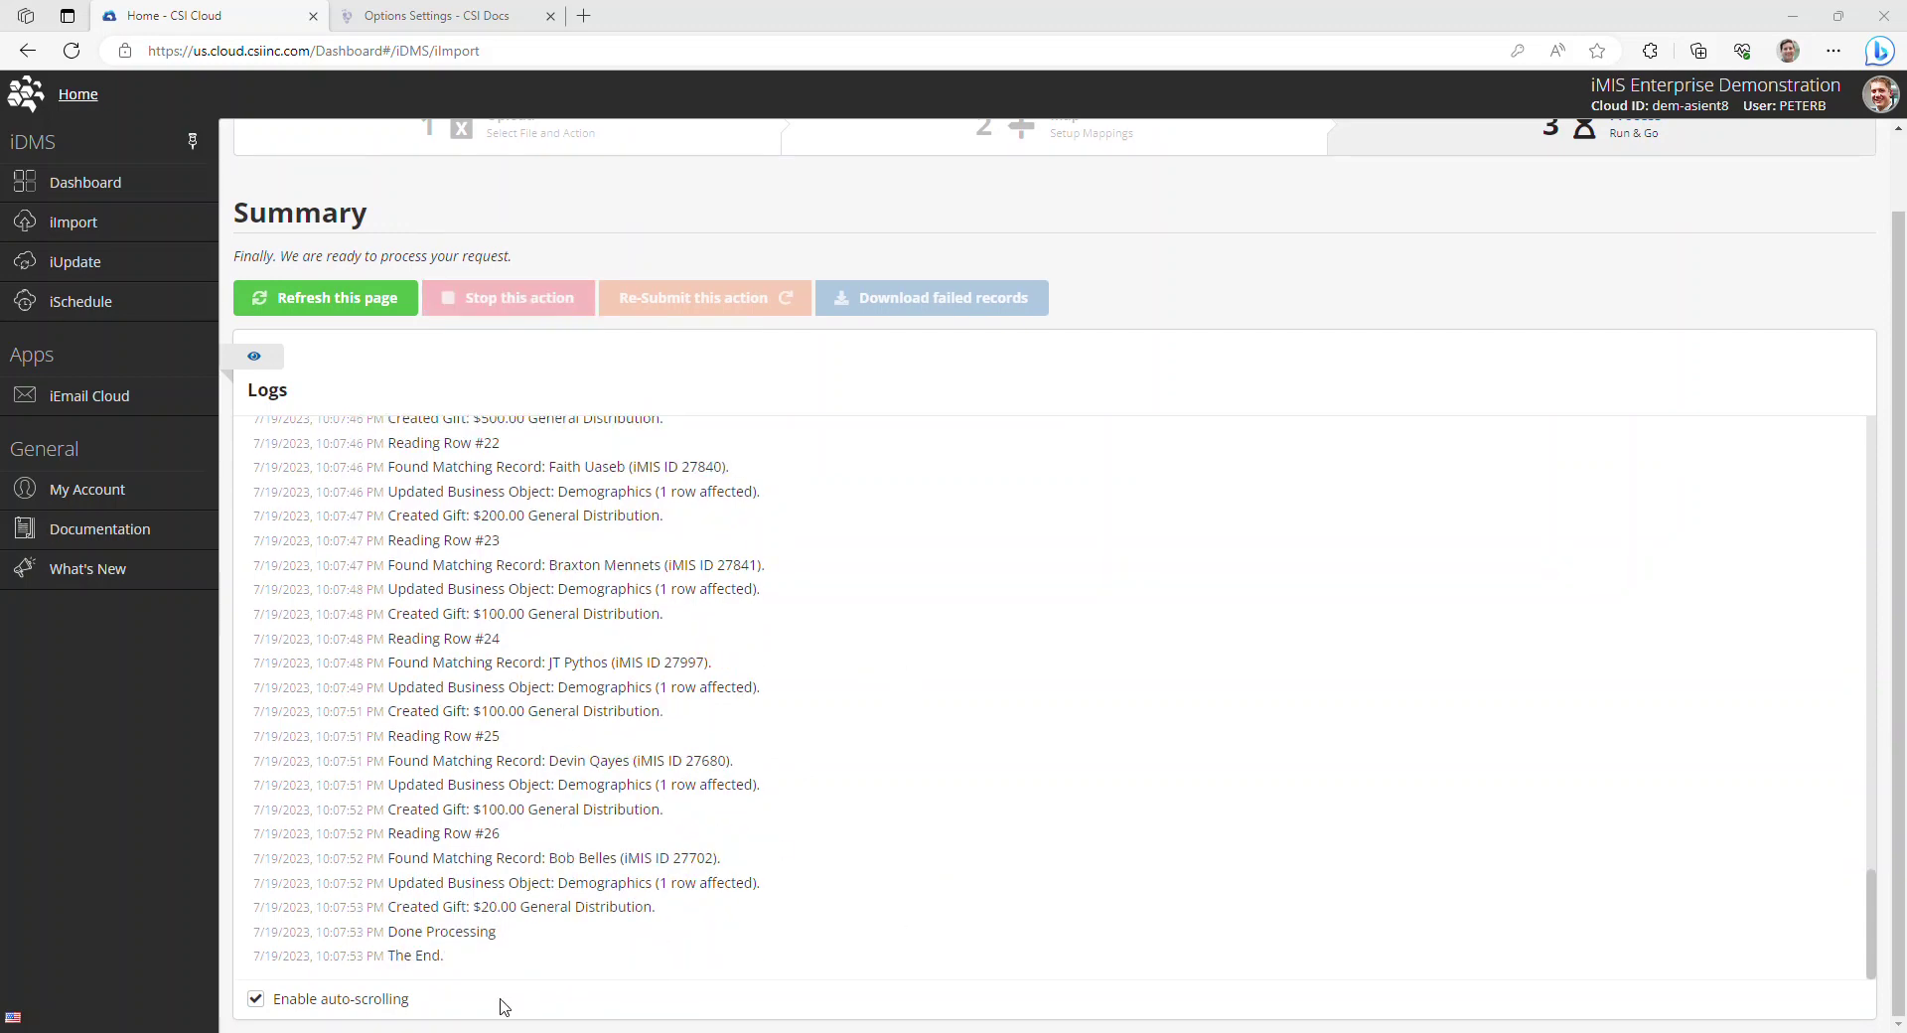
{"action": "left_click_drag", "start_coordinate": [502, 933], "coordinate": [392, 941]}
{"action": "left_click_drag", "start_coordinate": [645, 965], "coordinate": [396, 962]}
{"action": "left_click", "coordinate": [663, 933]}
{"action": "scroll", "coordinate": [917, 604], "scroll_direction": "up", "scroll_amount": 2}
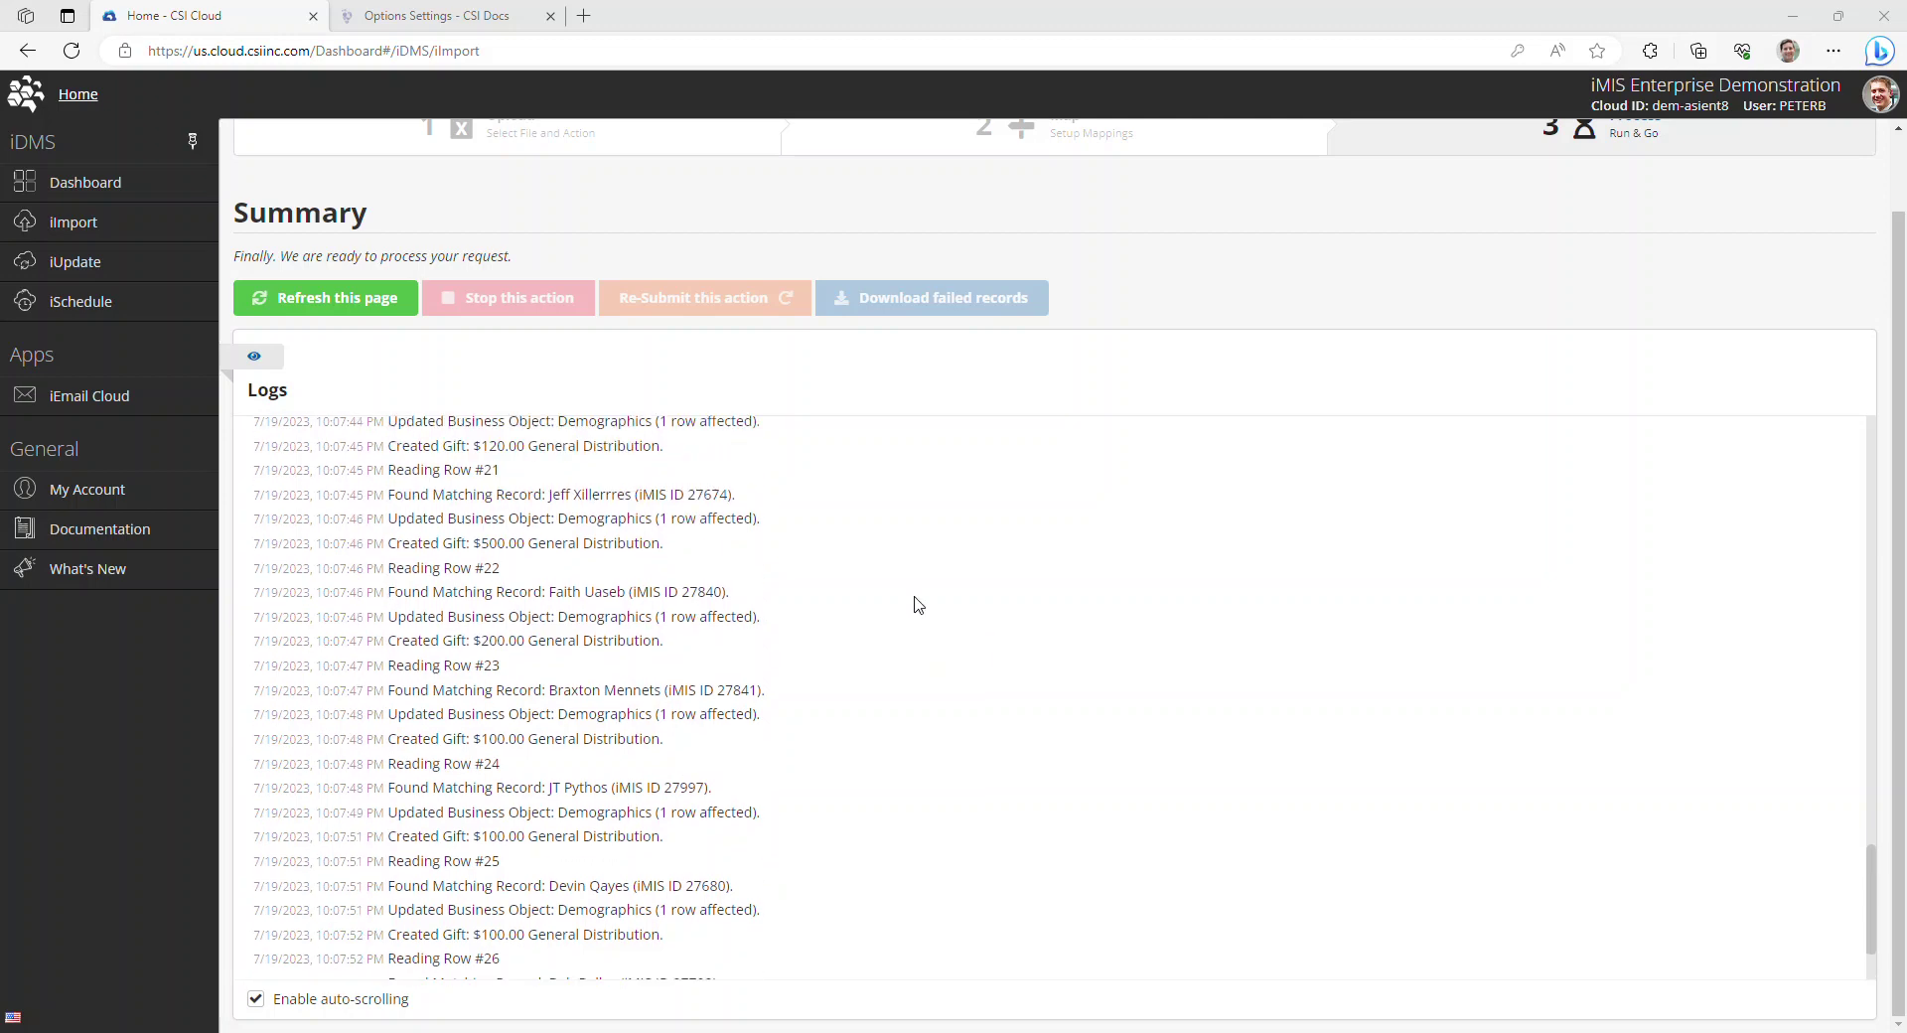
Open the latest Donations.xlsx run from the dashboard's import history and display its import details.
{"action": "left_click", "coordinate": [149, 184]}
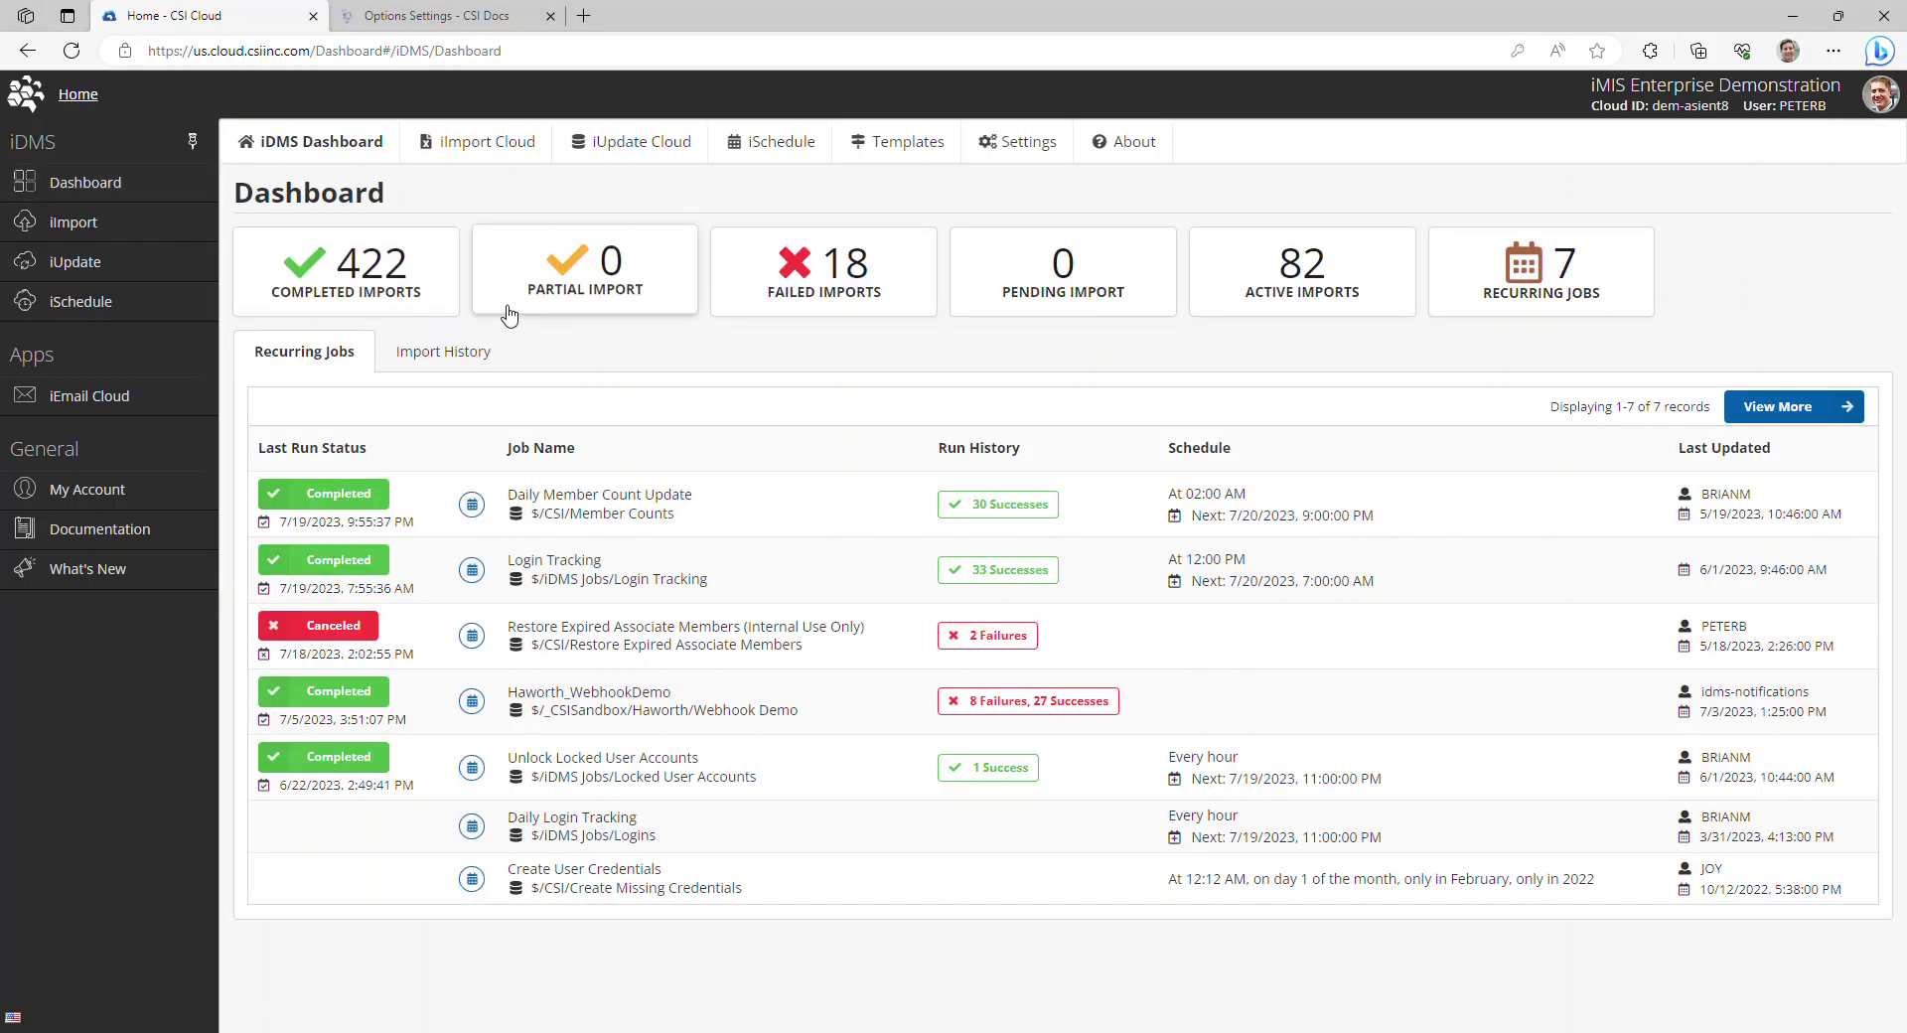
{"action": "left_click", "coordinate": [444, 353]}
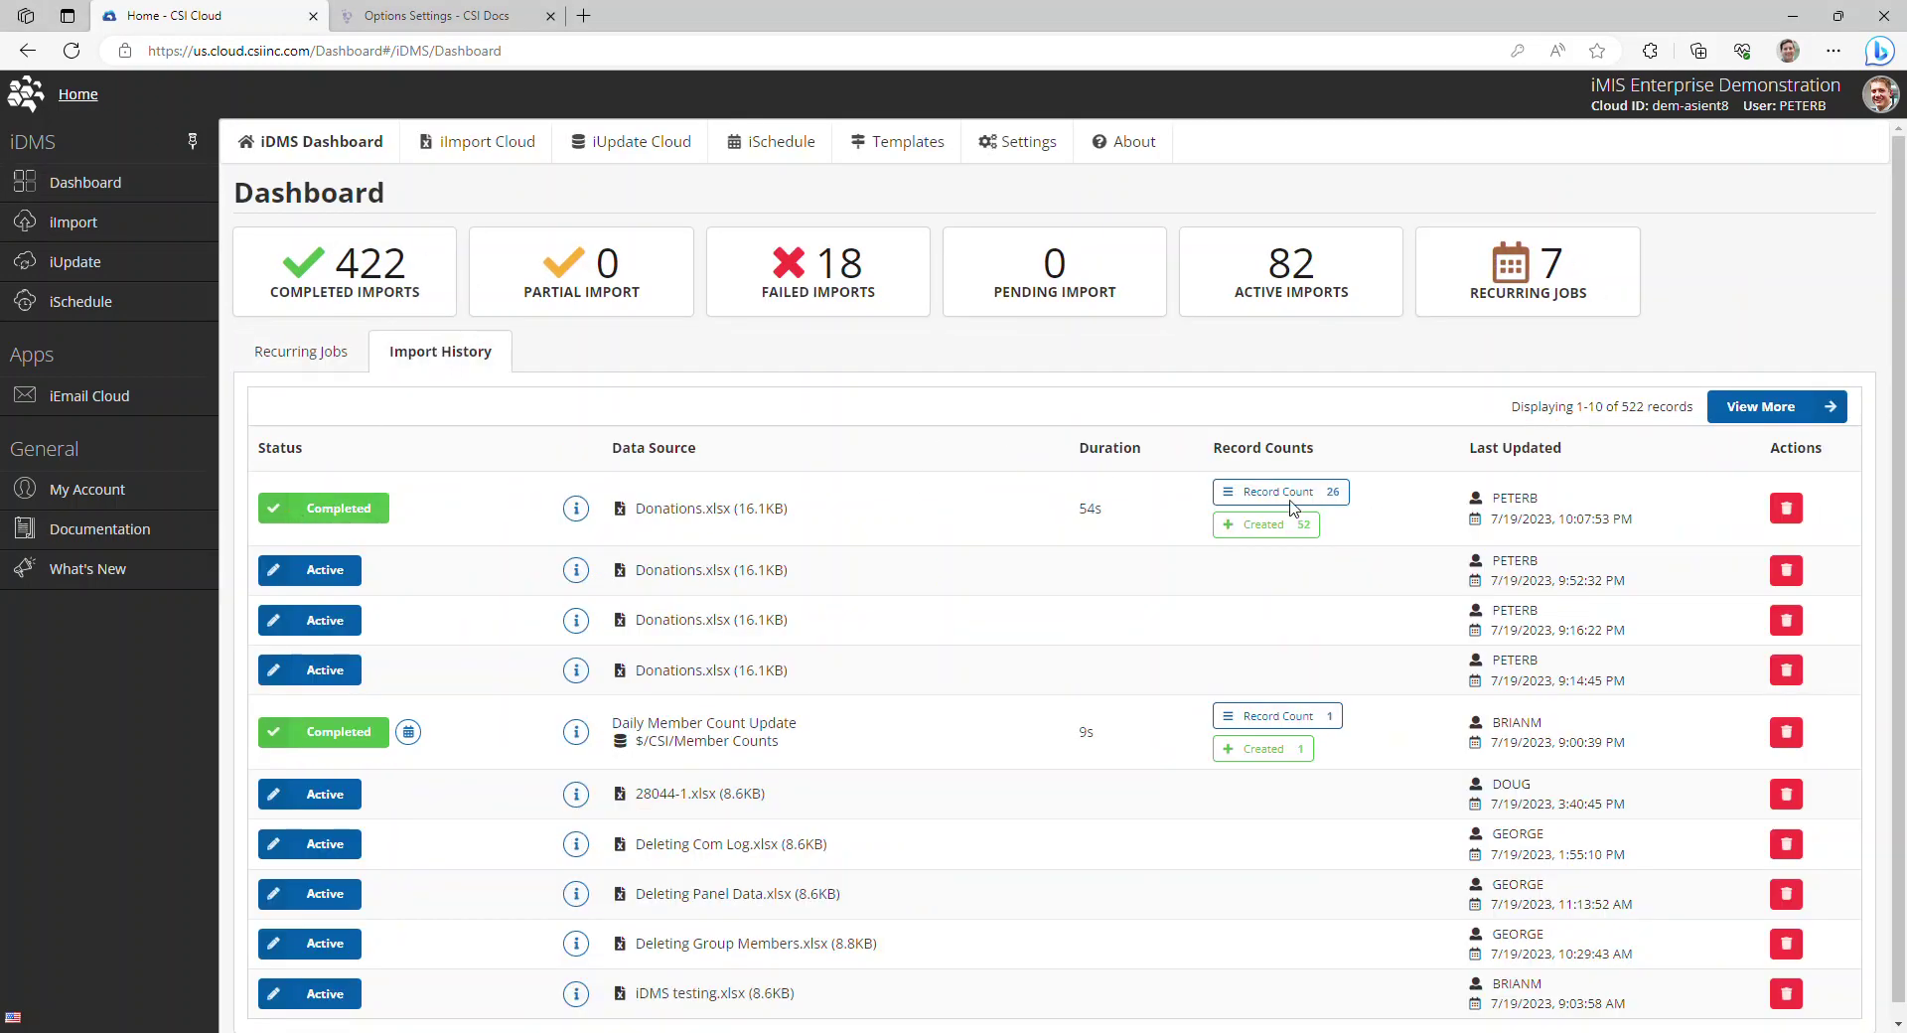
{"action": "left_click", "coordinate": [318, 510]}
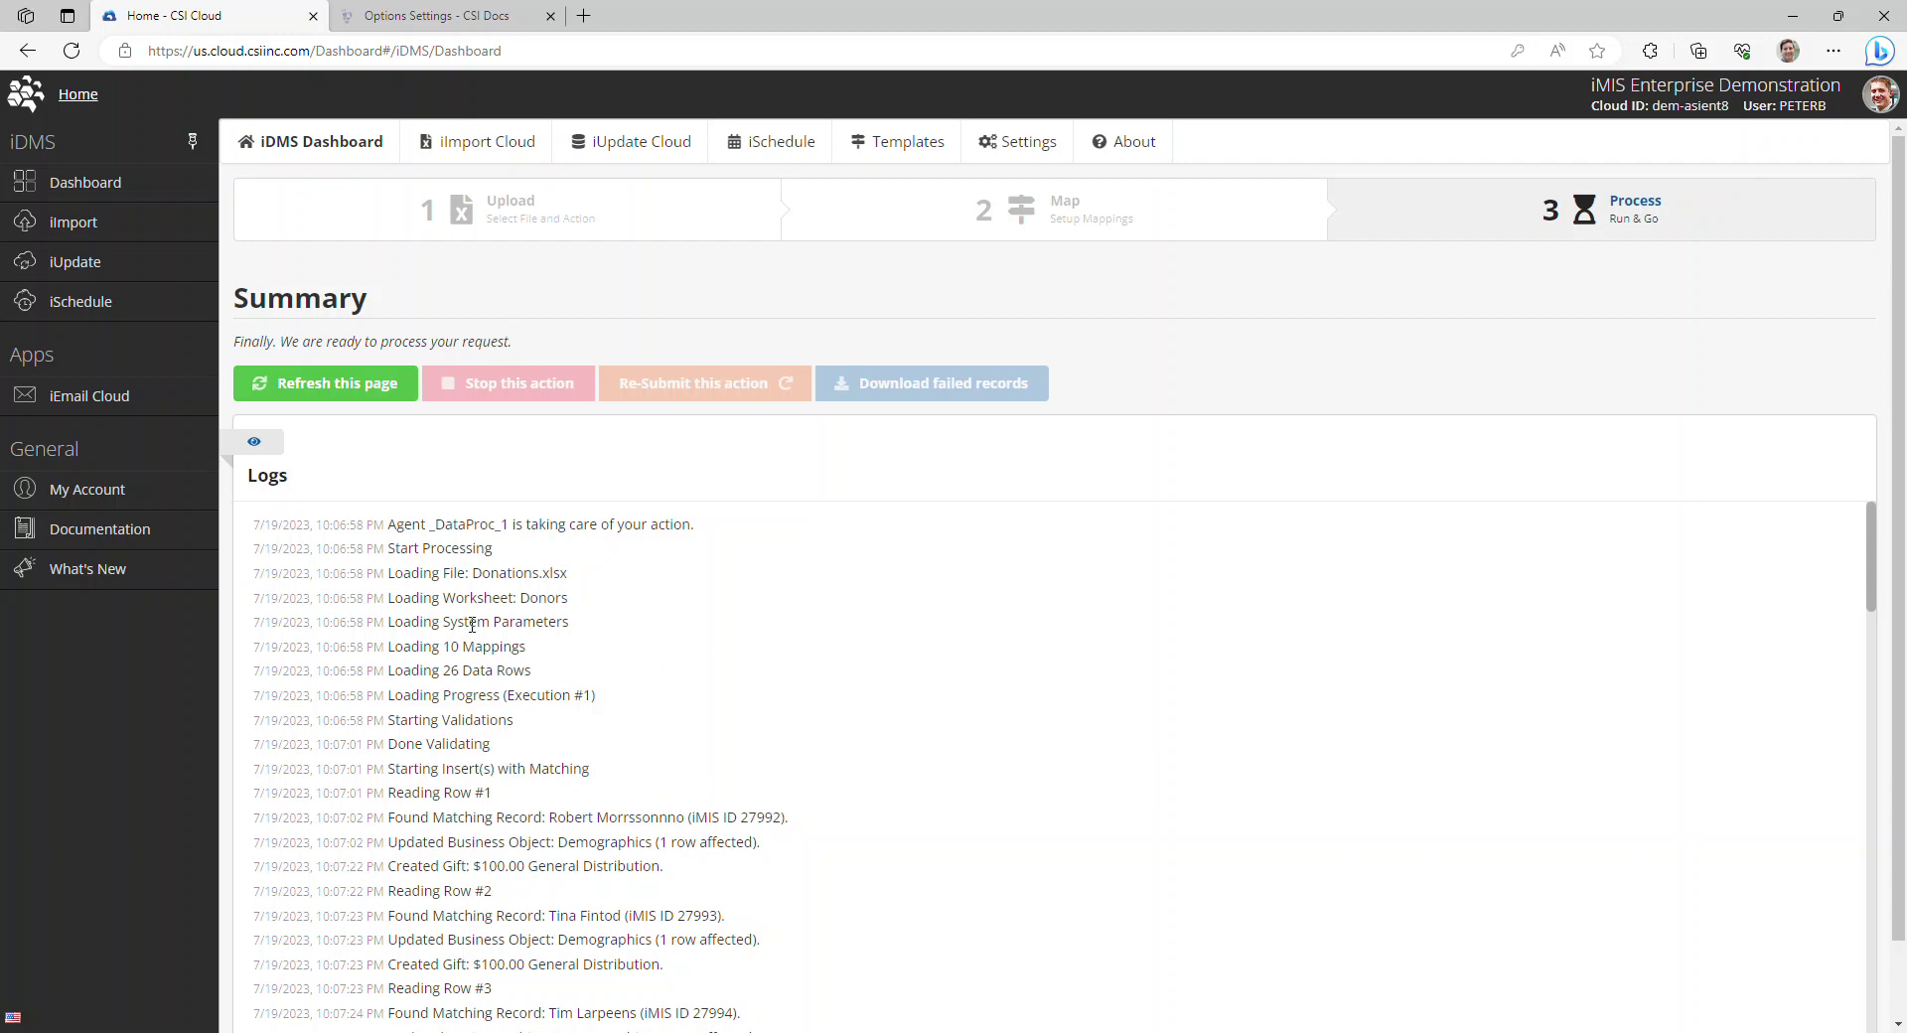
{"action": "left_click", "coordinate": [254, 442]}
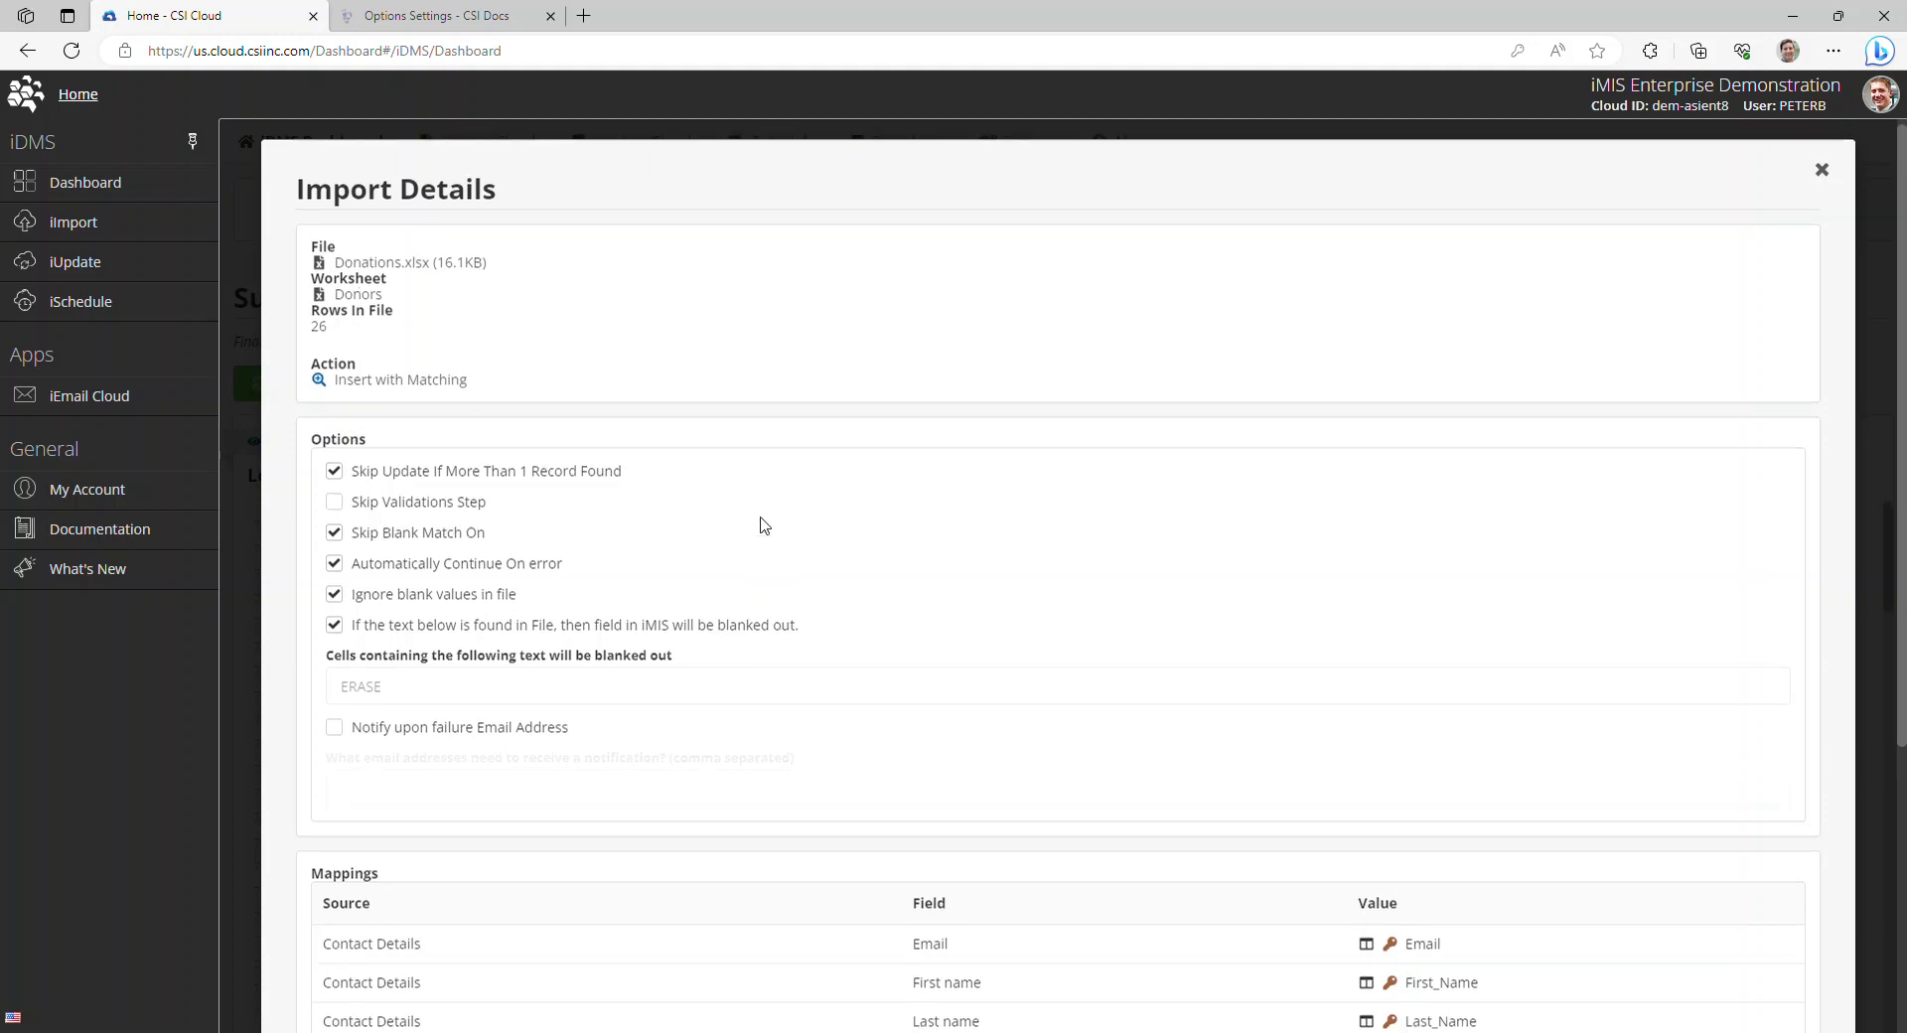
Review the options and field mappings in the Donations.xlsx import details, and close the details.
{"action": "scroll", "coordinate": [762, 524], "scroll_direction": "down", "scroll_amount": 4}
{"action": "scroll", "coordinate": [1022, 668], "scroll_direction": "up", "scroll_amount": 4}
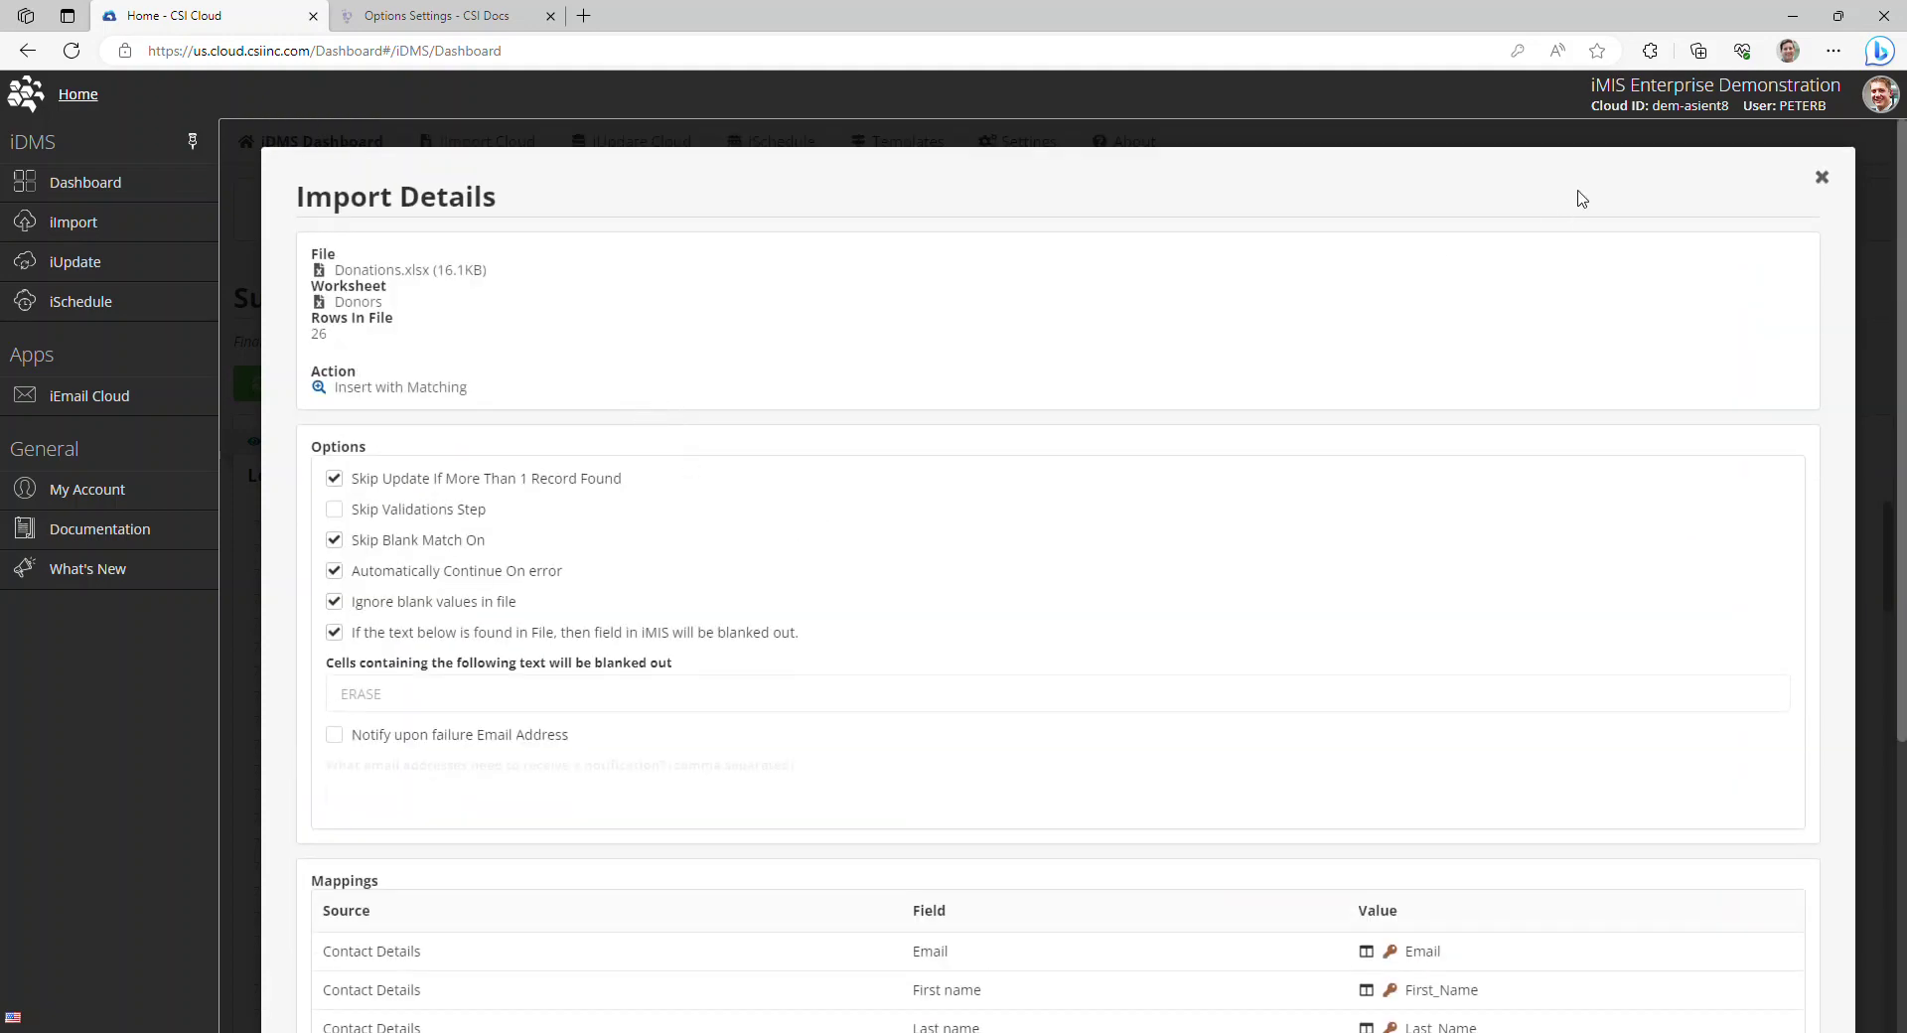
{"action": "left_click", "coordinate": [1821, 177]}
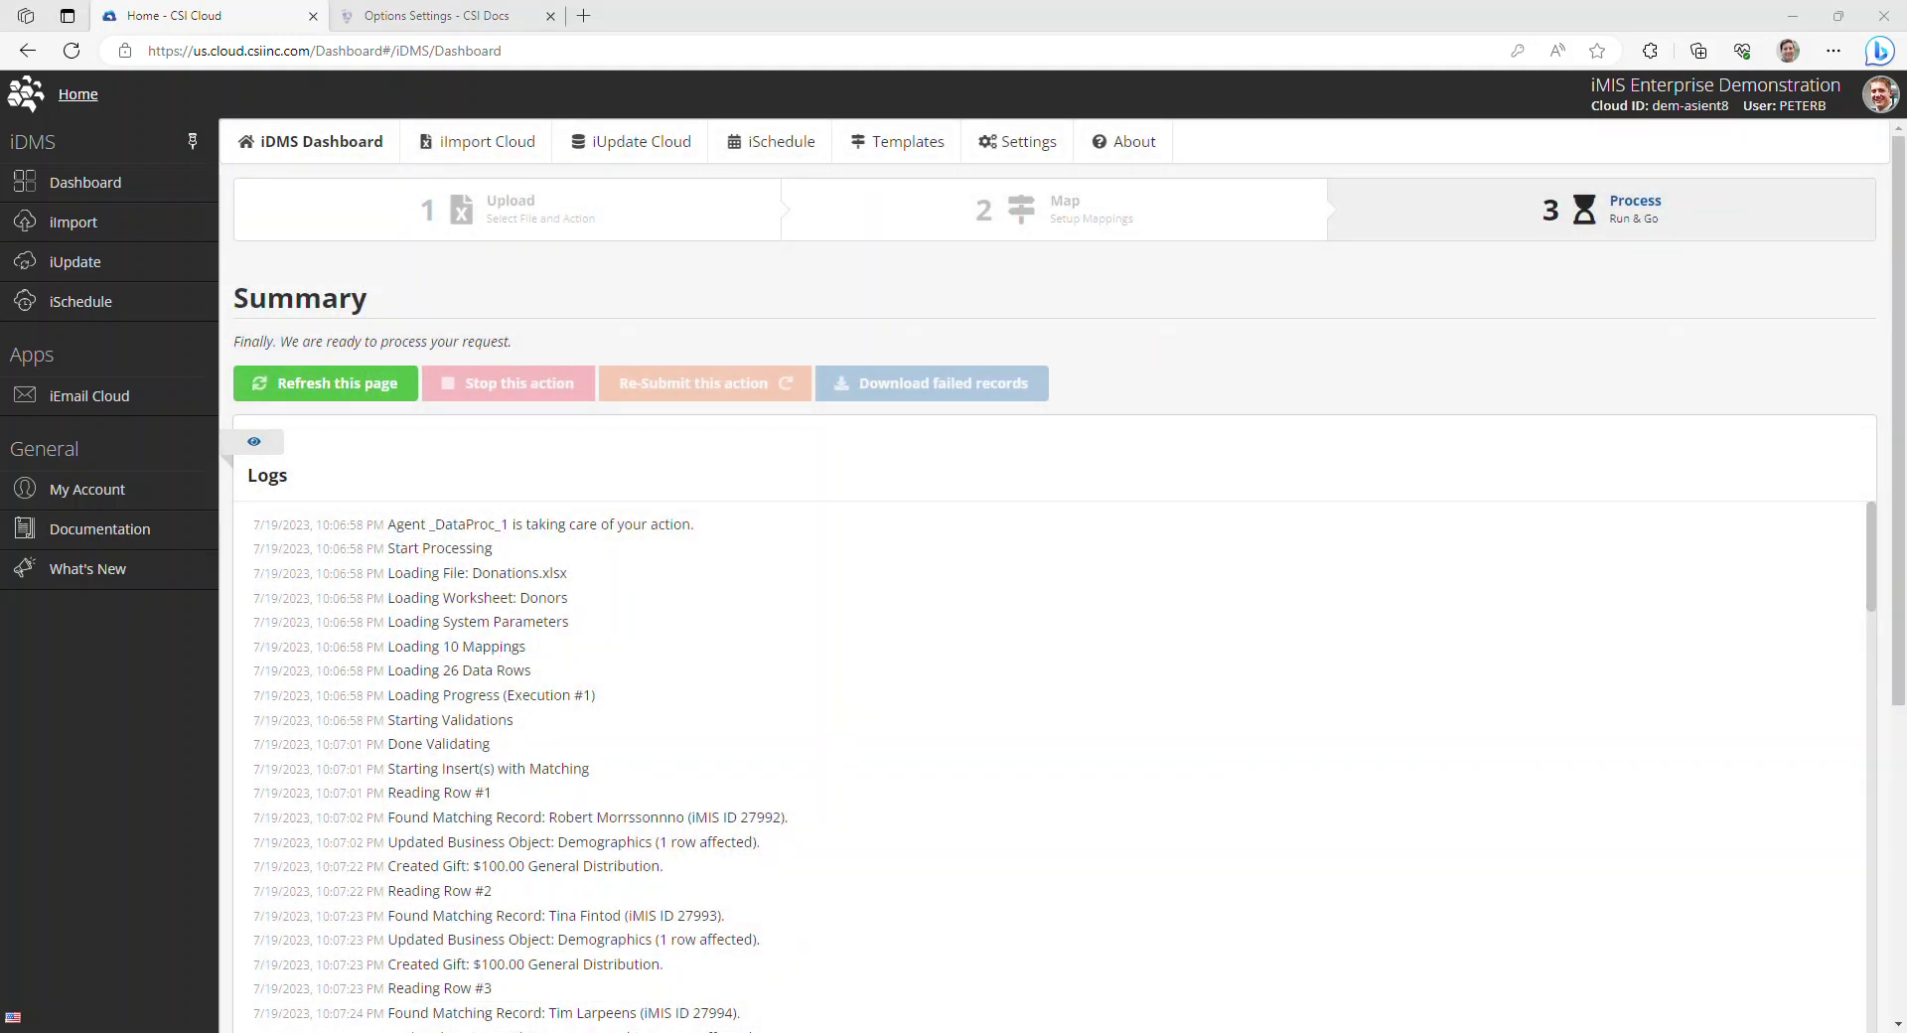
Switch to the Notepad note to view the support e-mail address, and minimize its window.
{"action": "mouse_move", "coordinate": [171, 1032]}
{"action": "key", "text": "alt+Tab"}
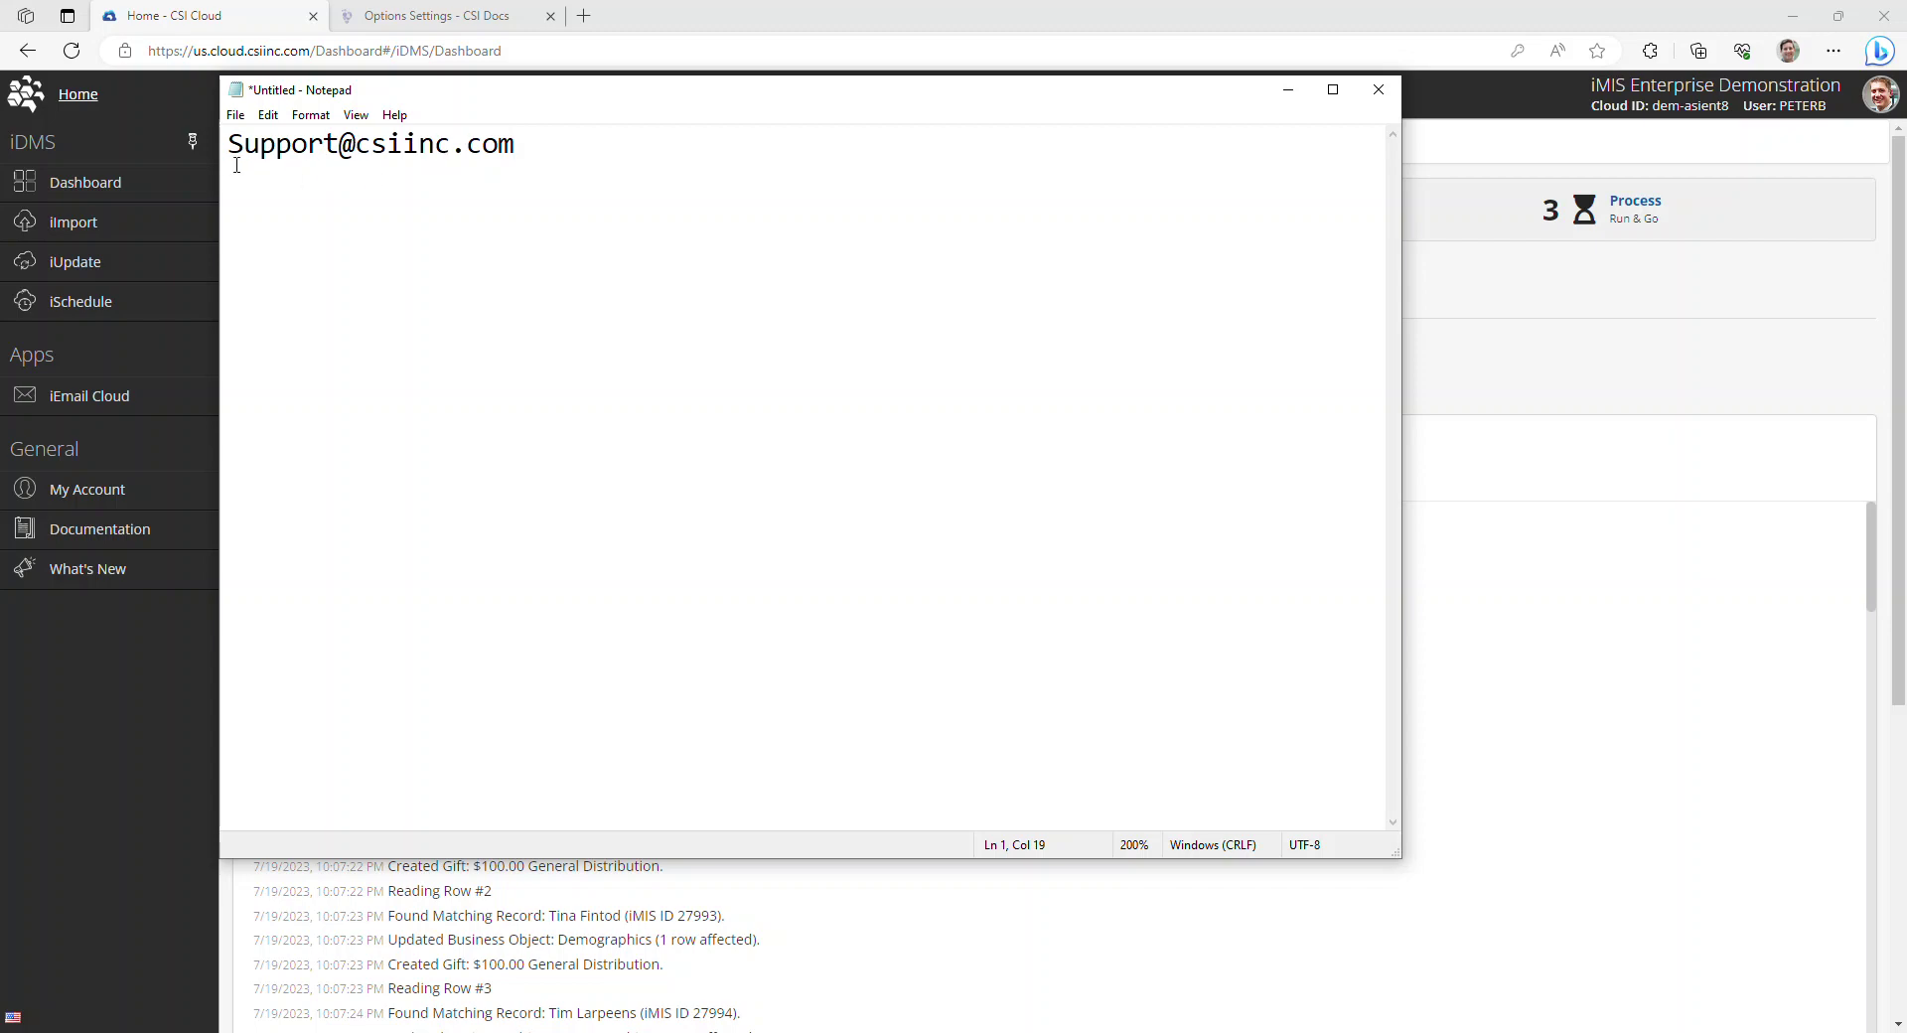
{"action": "left_click", "coordinate": [1290, 89]}
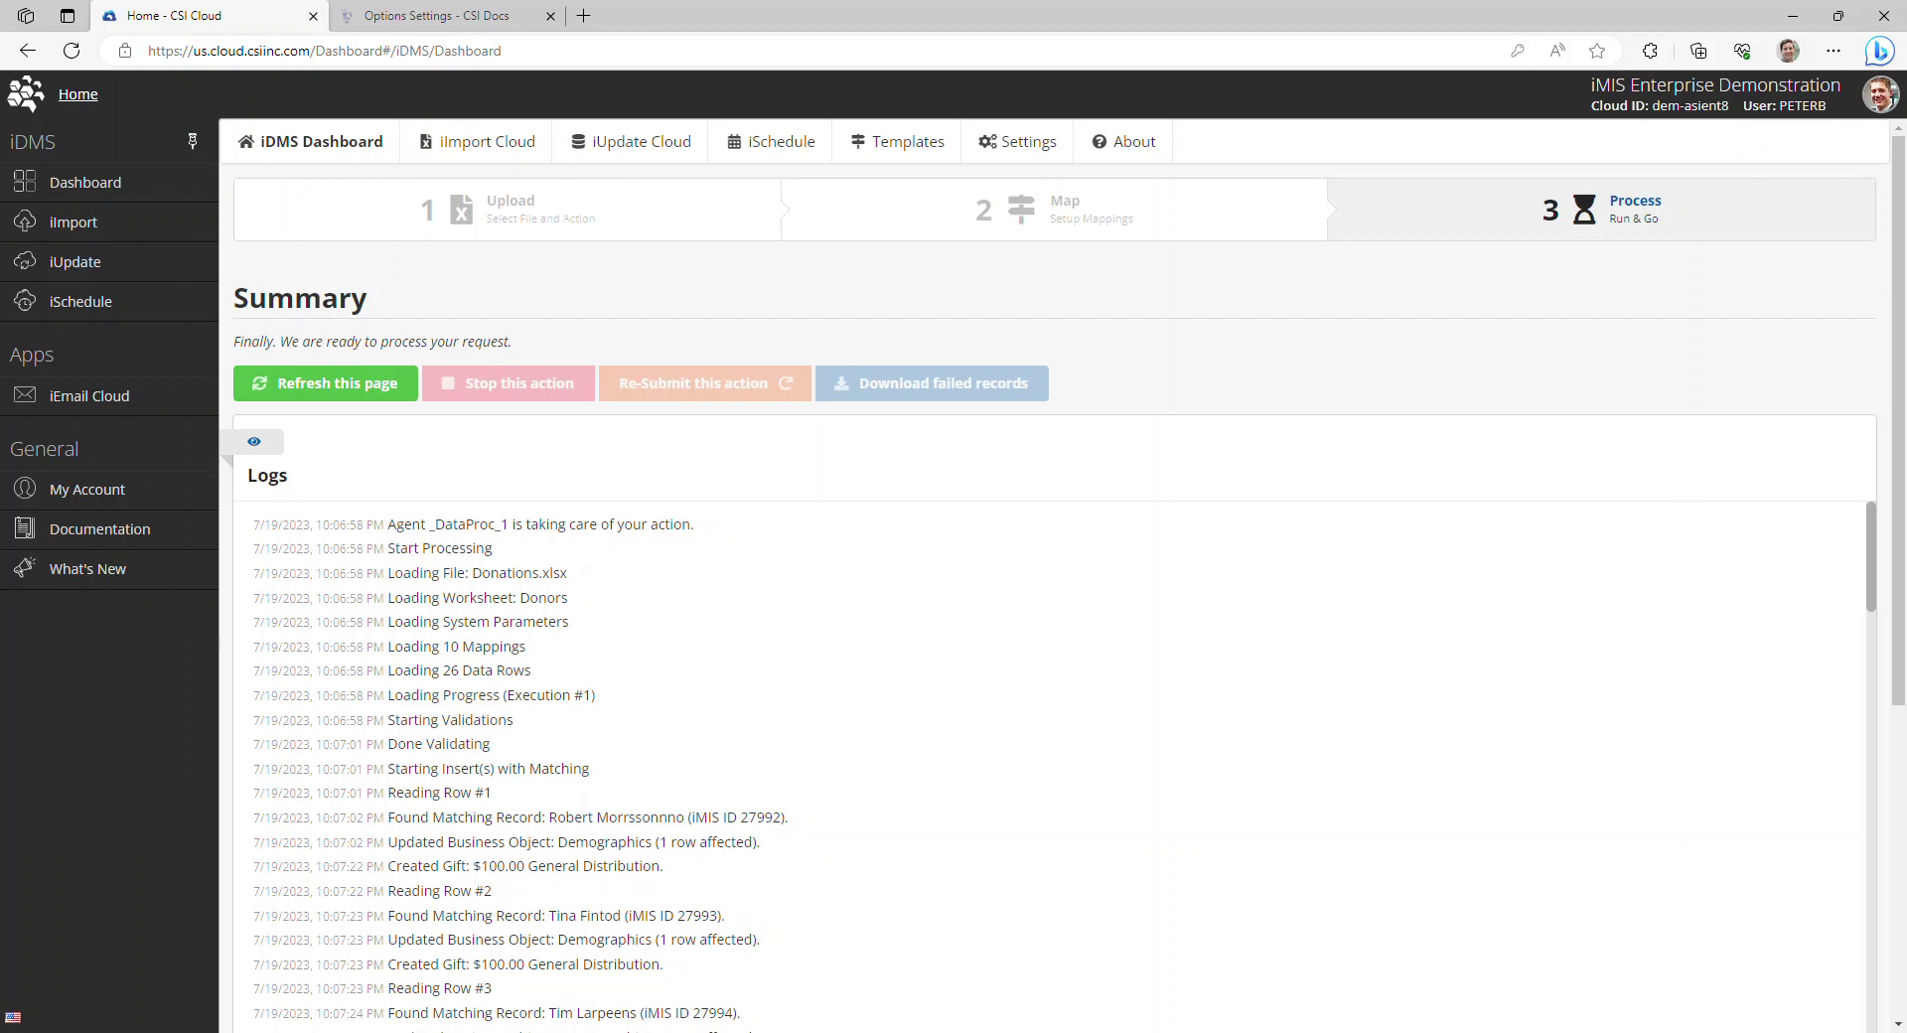
Reopen the import details from the processing log and examine the mappings for contact details, demographics and gifts.
{"action": "left_click", "coordinate": [254, 443]}
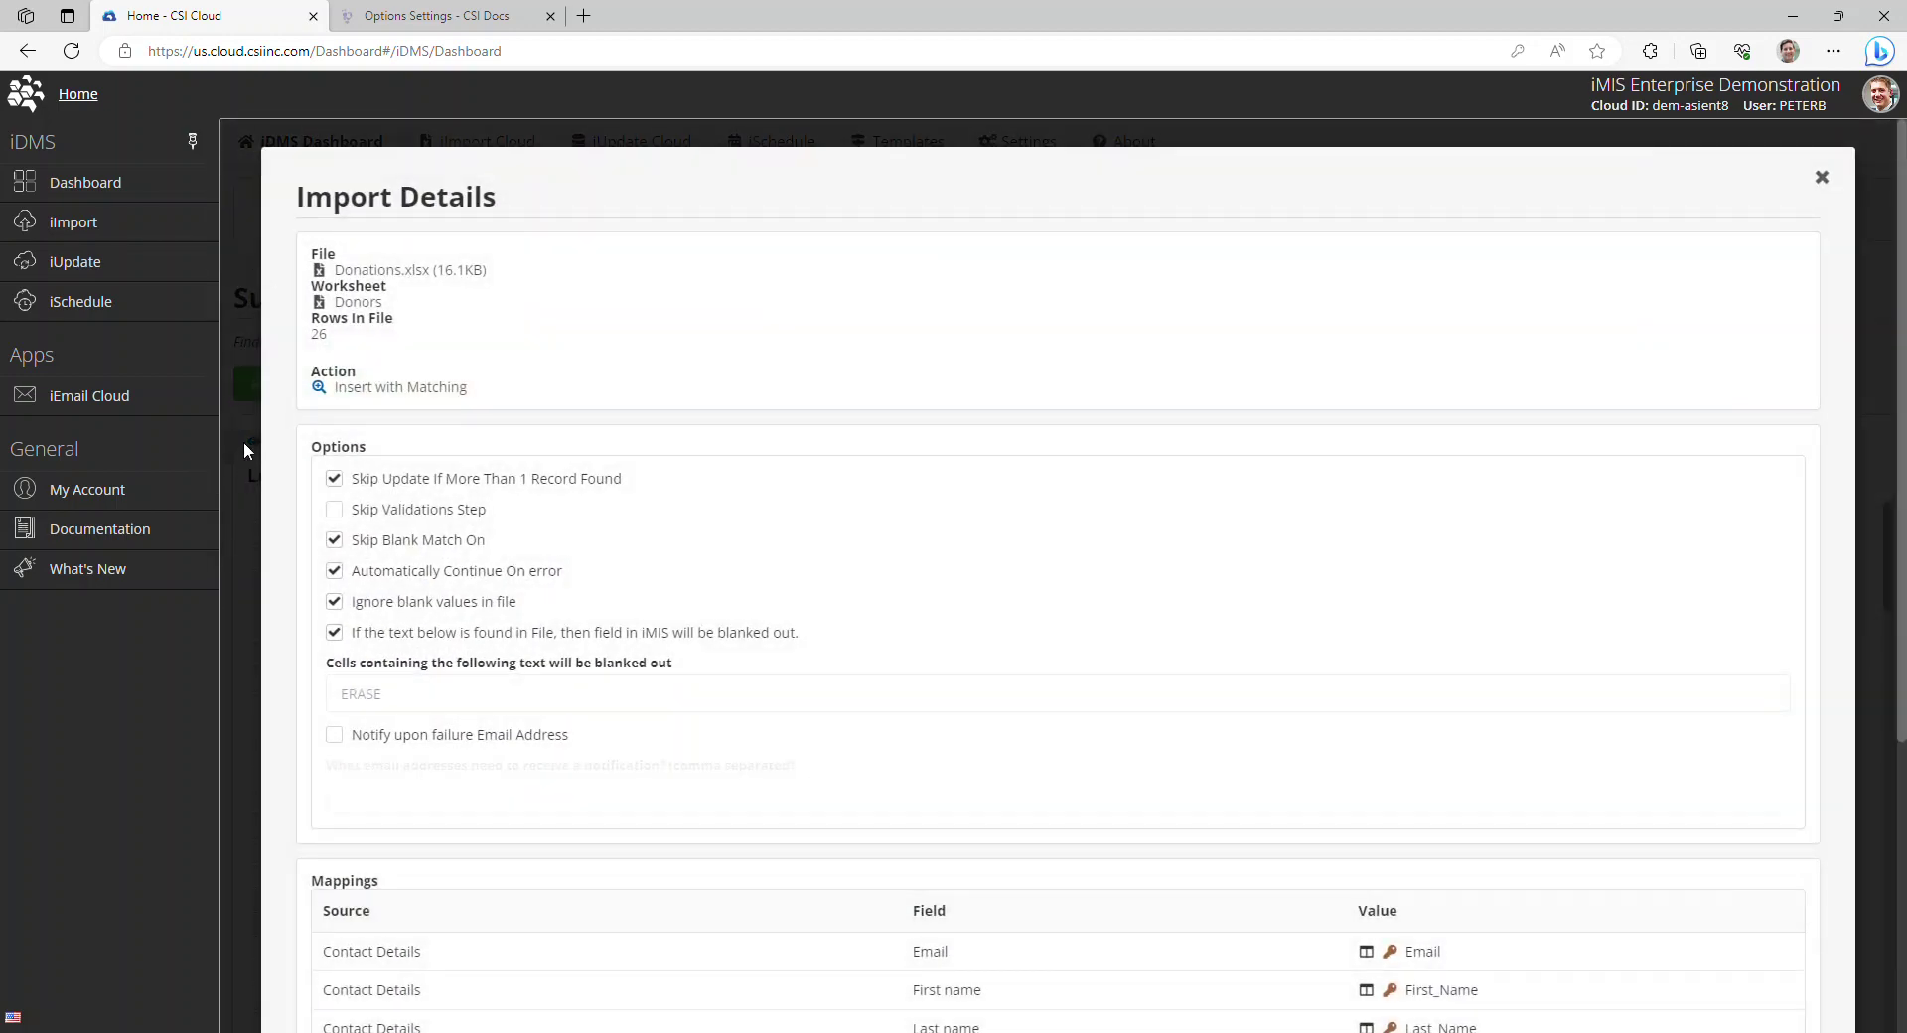
{"action": "scroll", "coordinate": [437, 501], "scroll_direction": "down", "scroll_amount": 4}
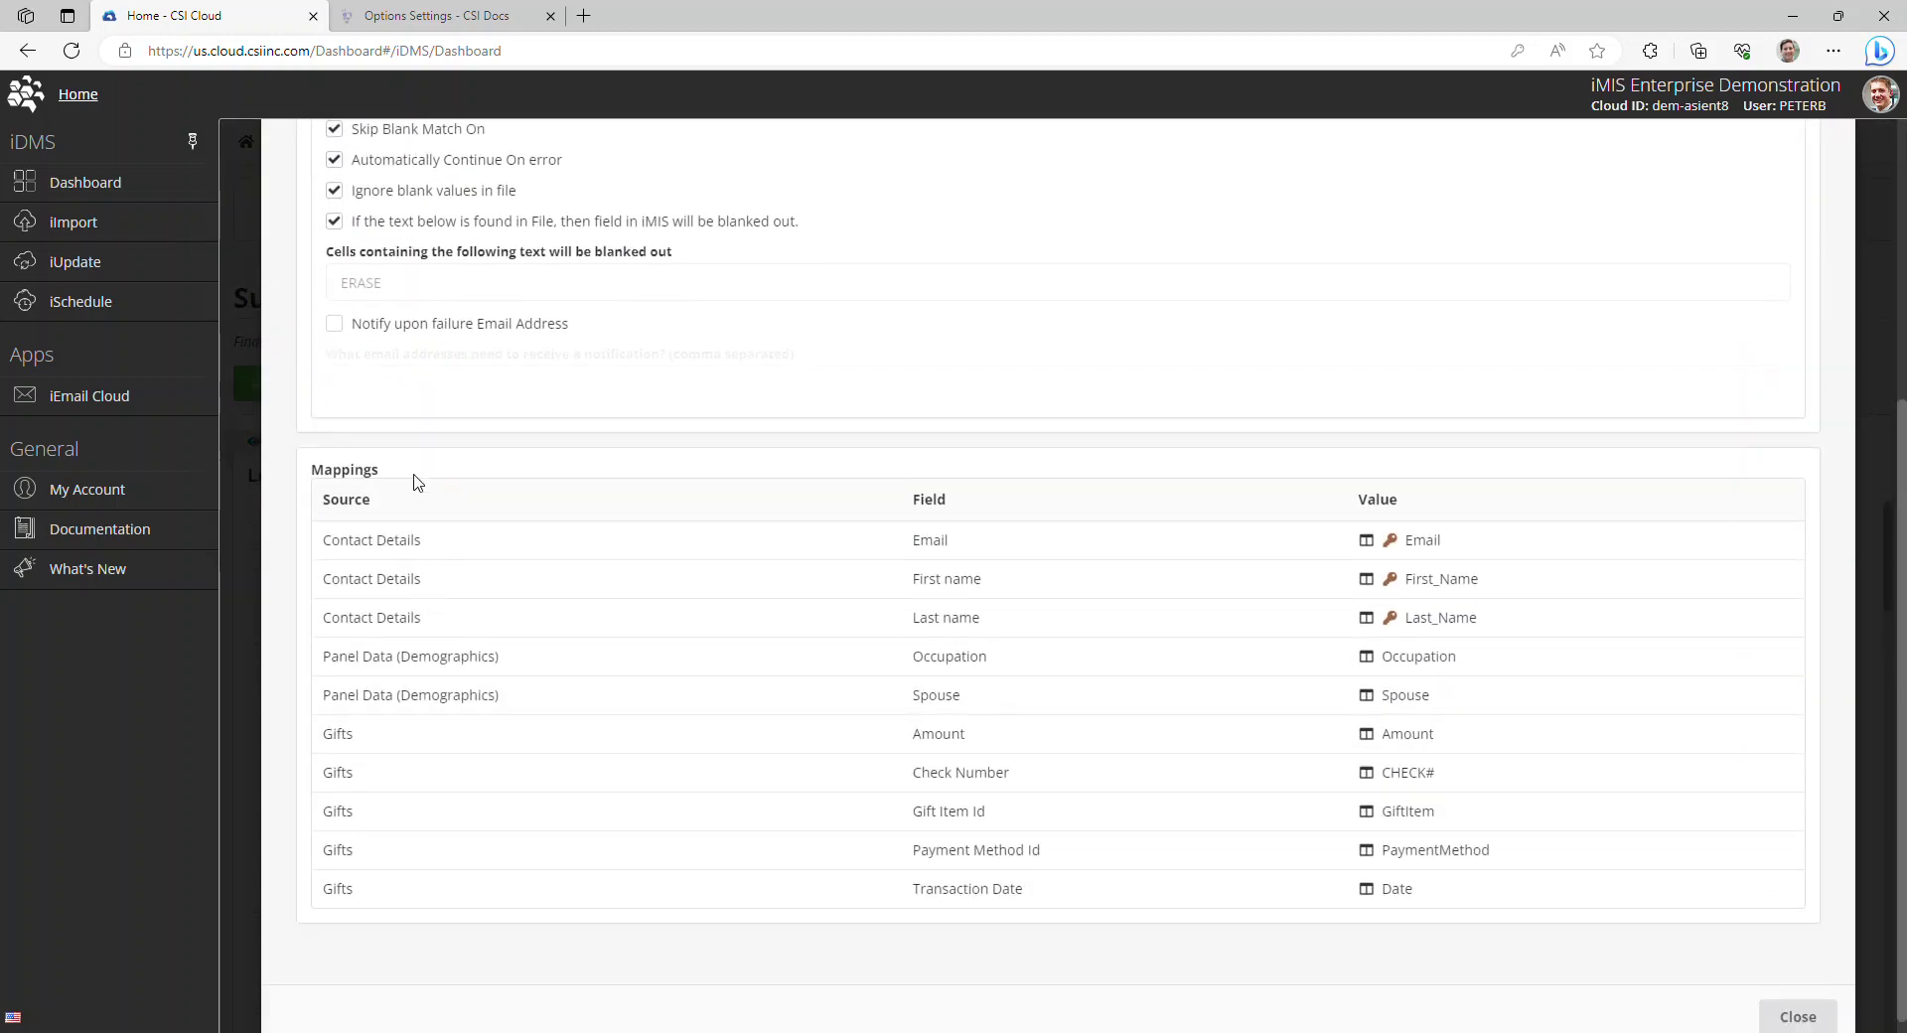